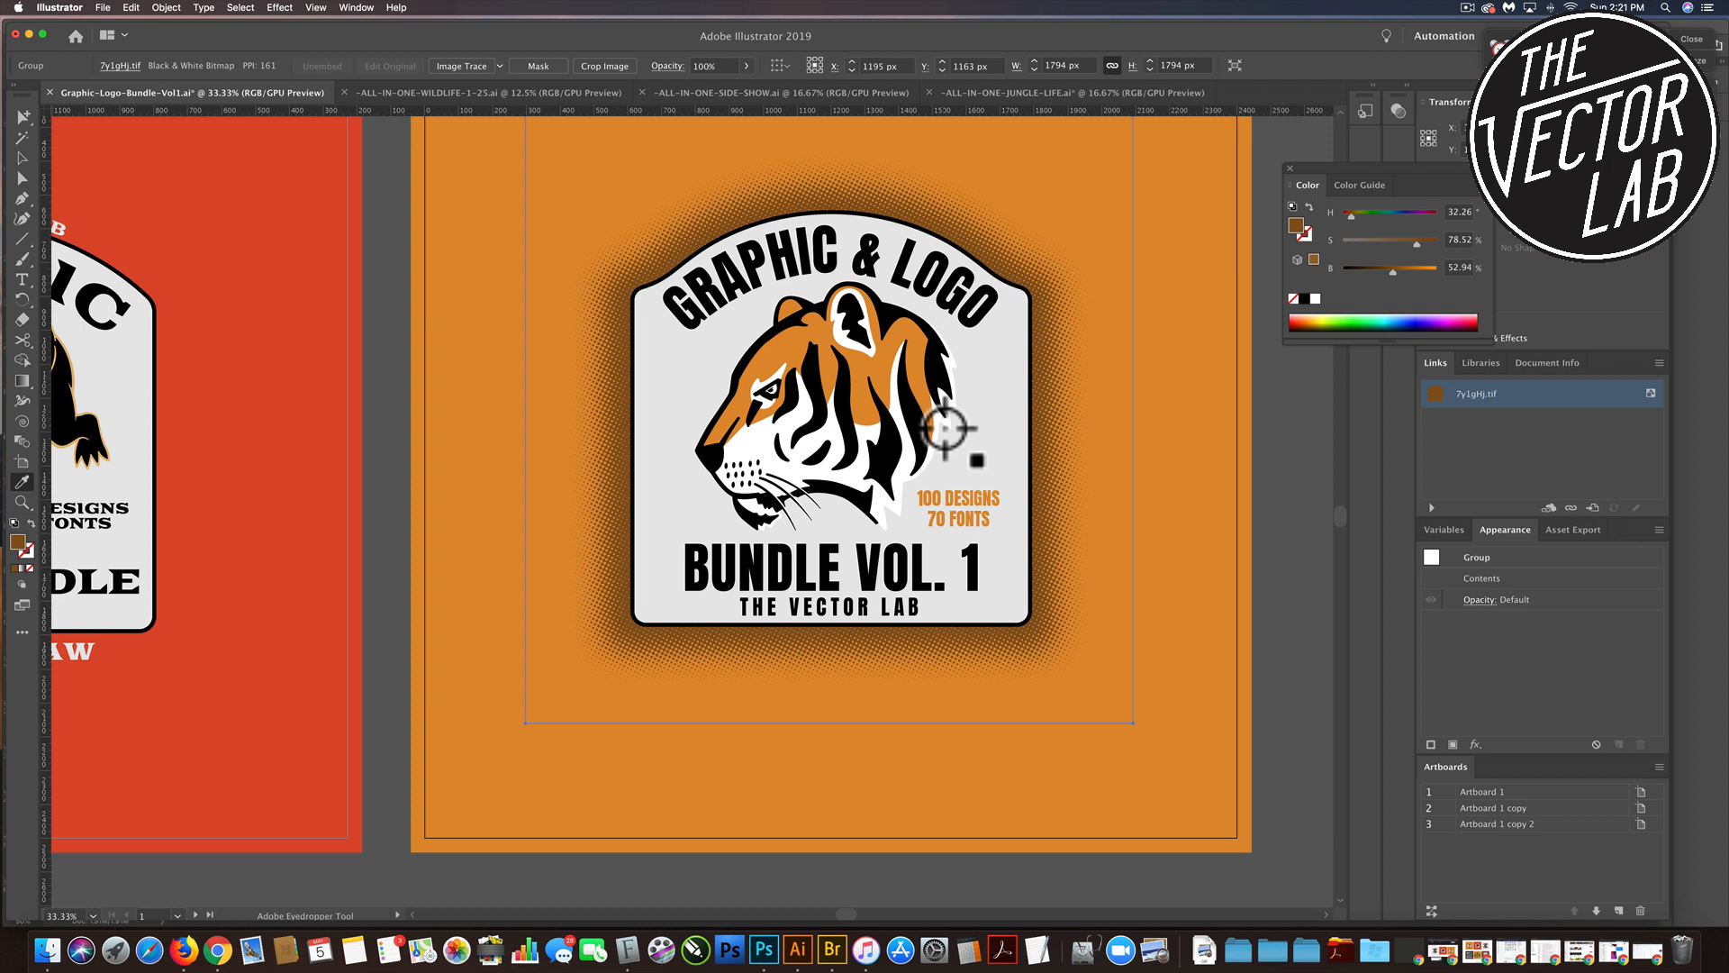
Delete the existing halftone shadow around the tiger badge and copy the badge's black backing shape.
key(Delete)
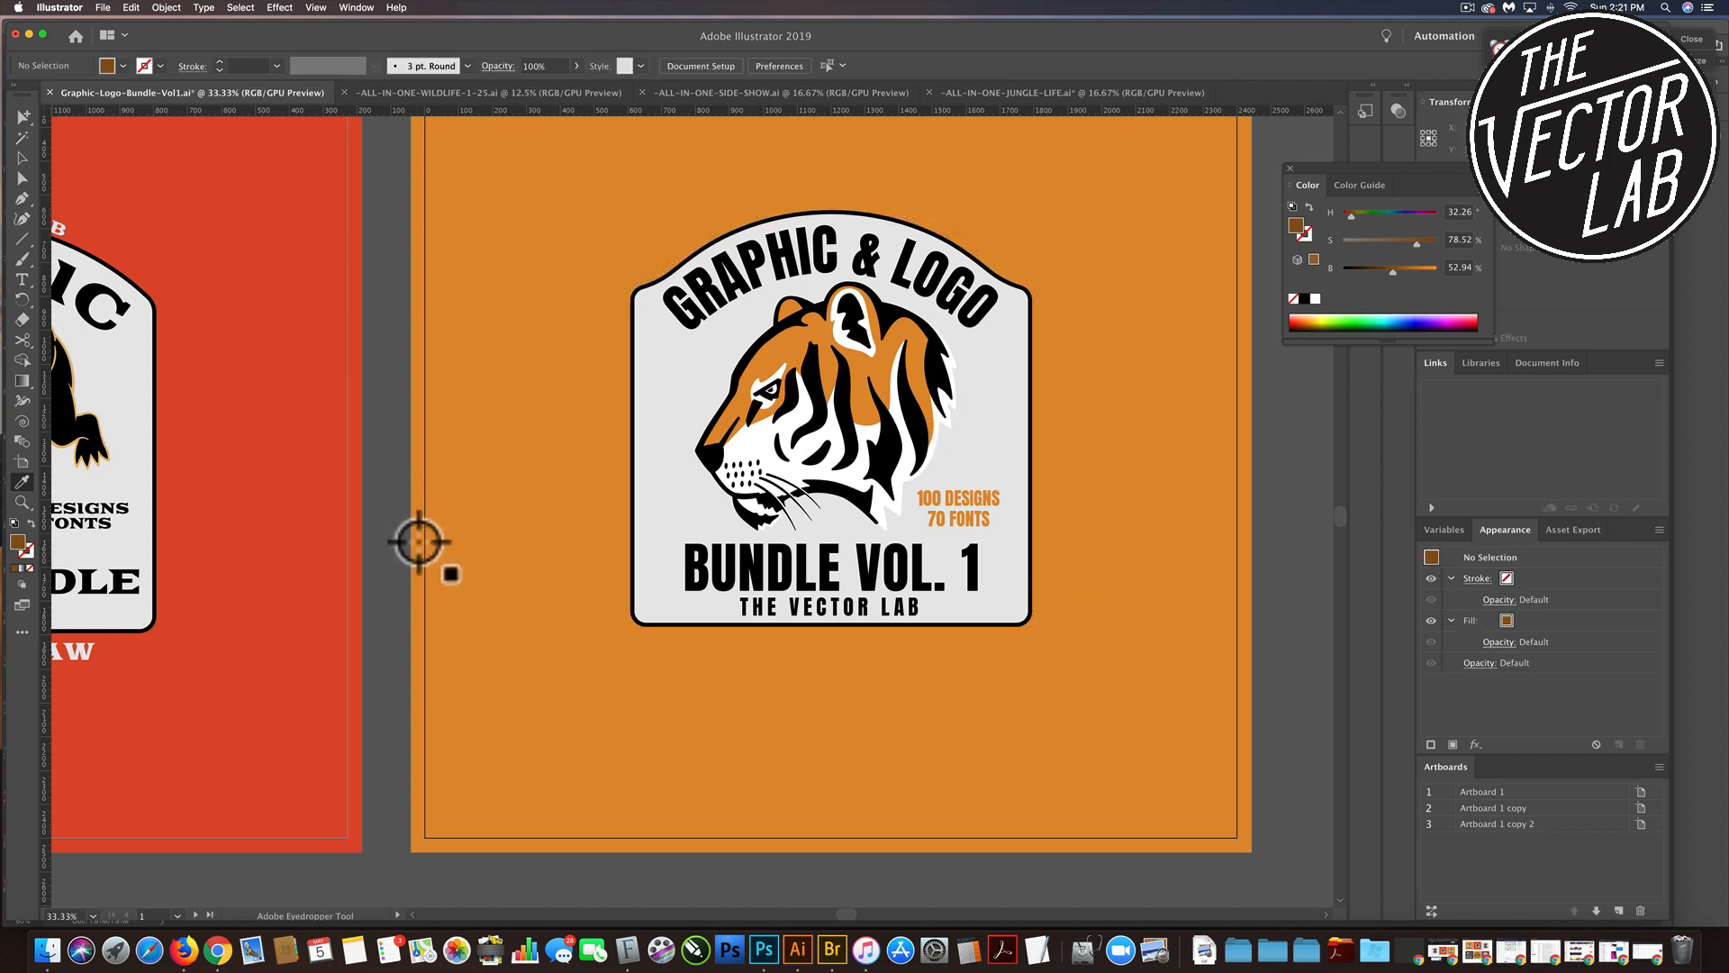
click(23, 158)
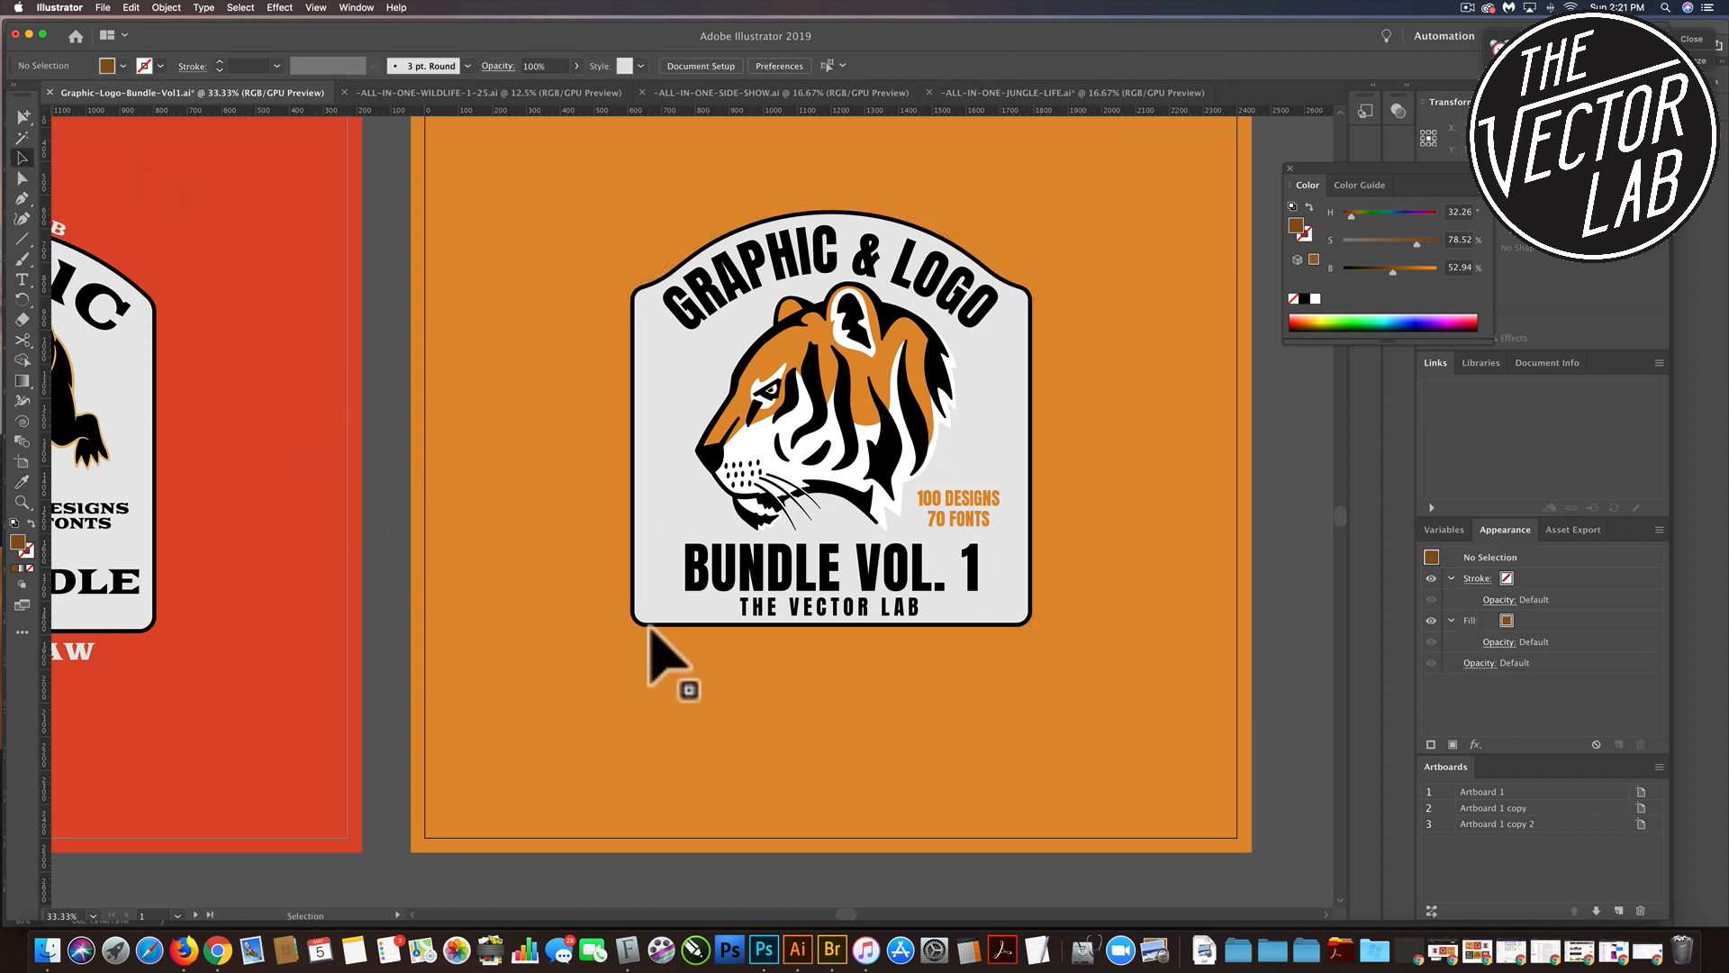
drag(636, 648, 540, 753)
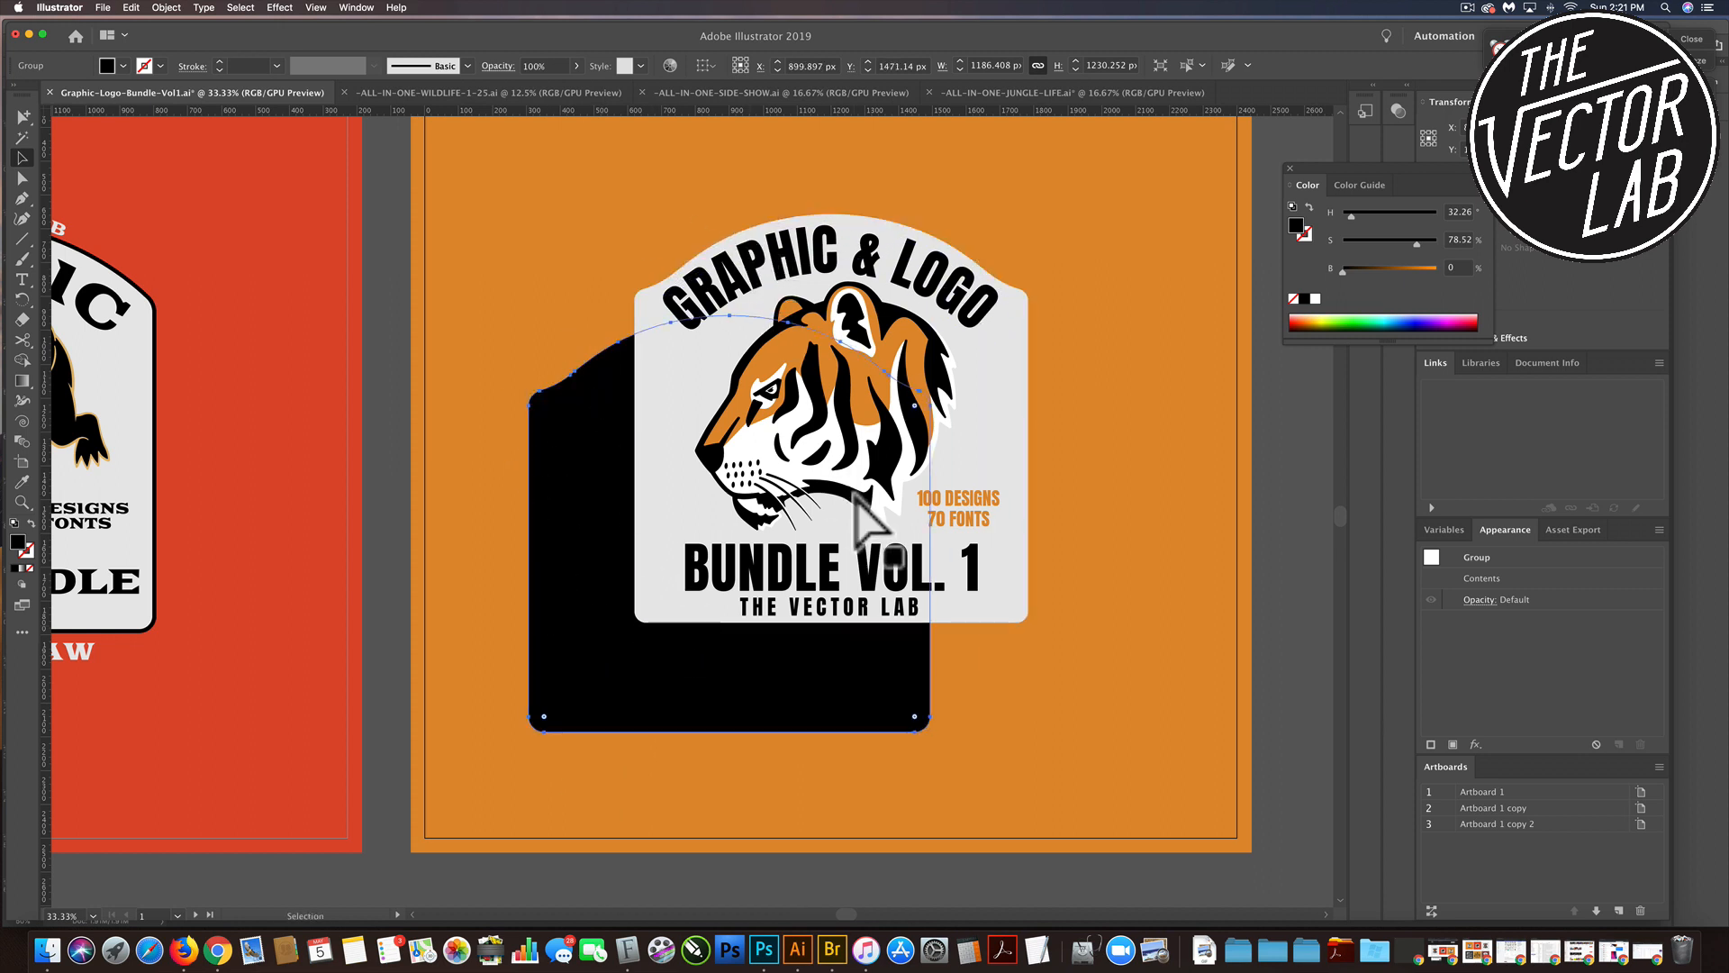
key(super+z)
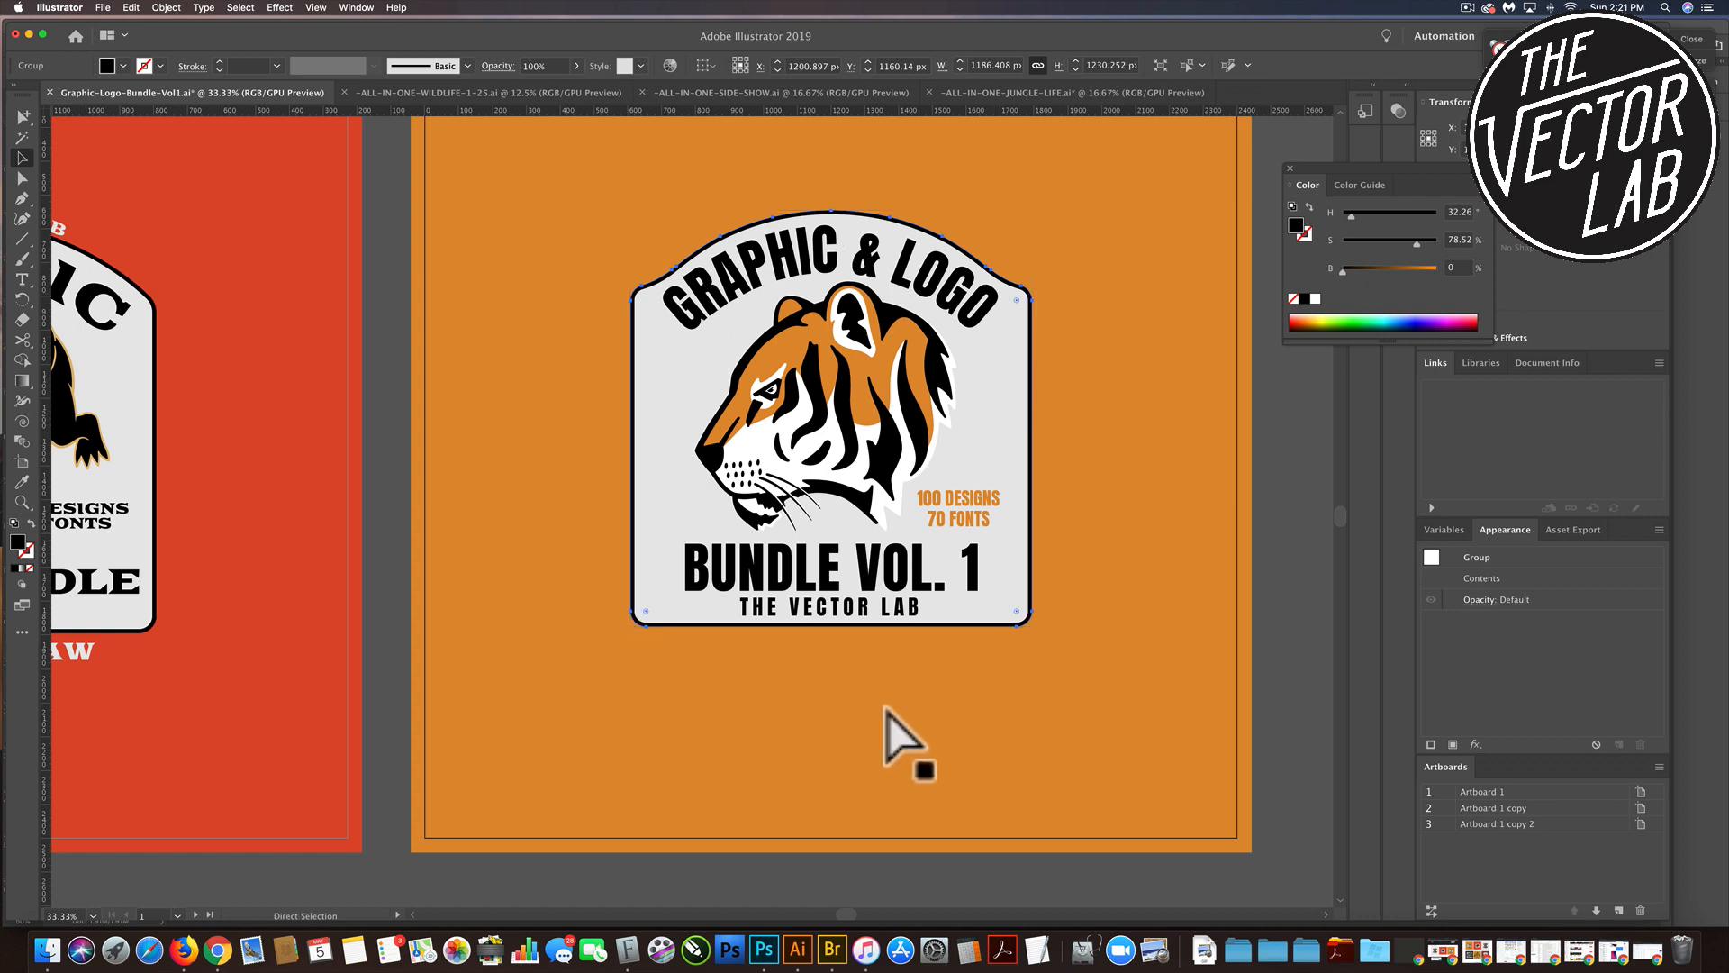
key(v)
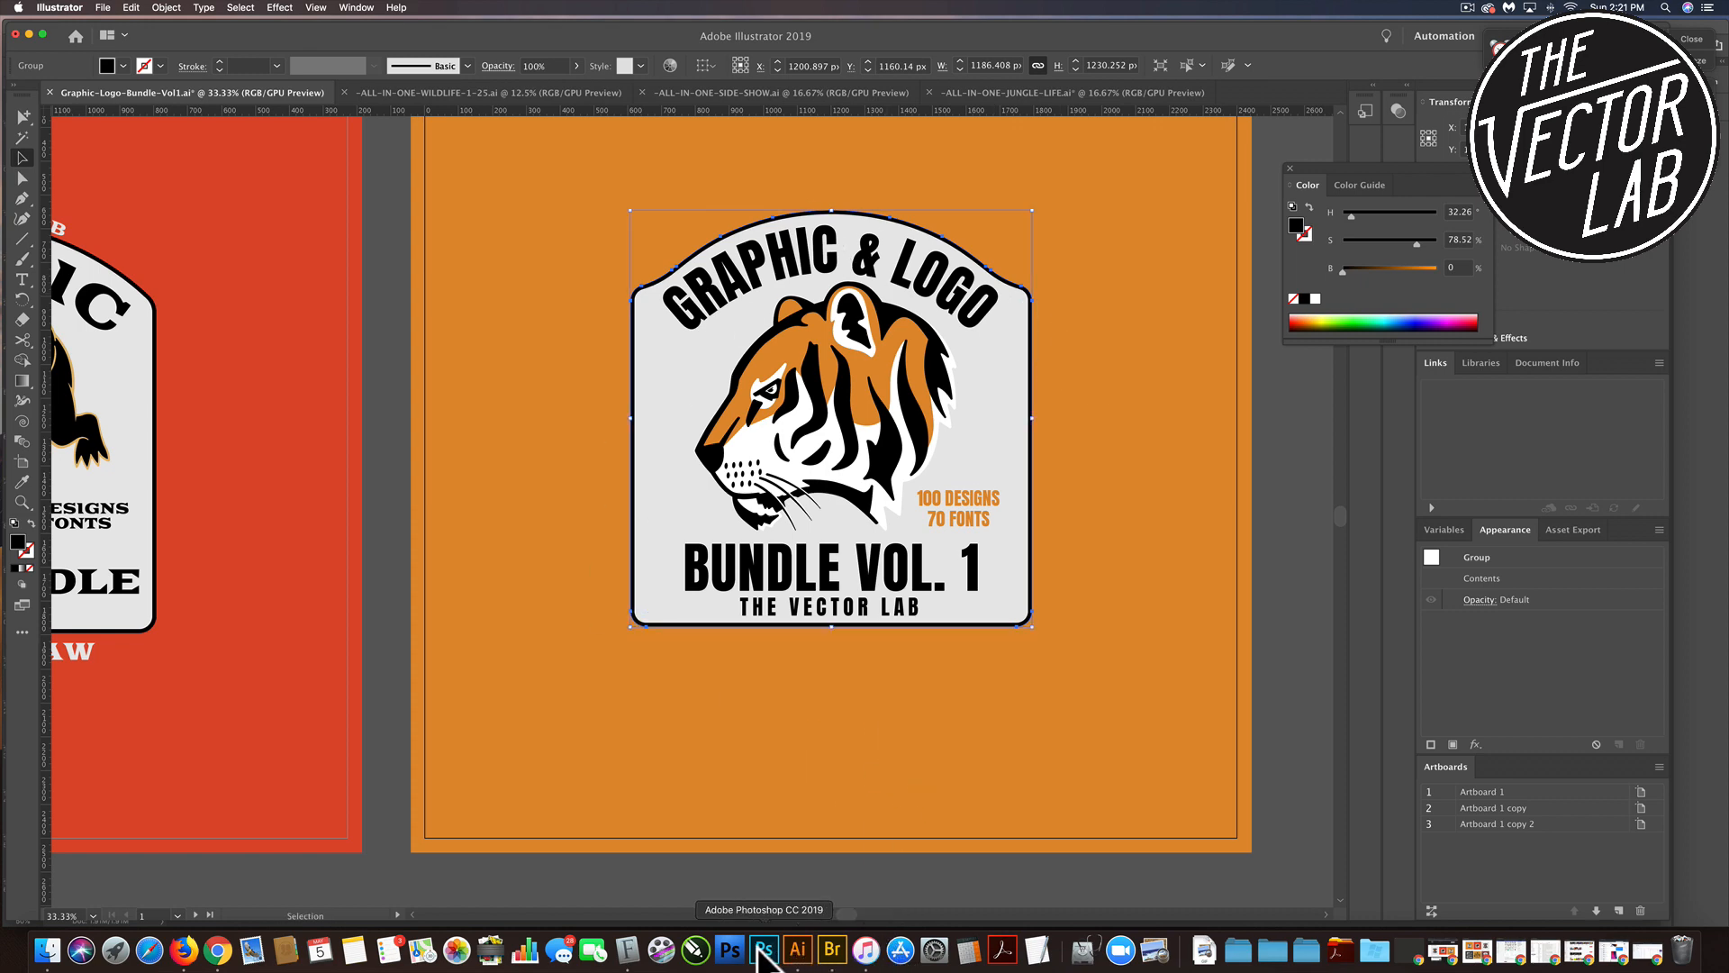
Switch to Photoshop and create a 4000 x 4000 pixel RGB document at 264 pixels/inch with a white background.
click(763, 950)
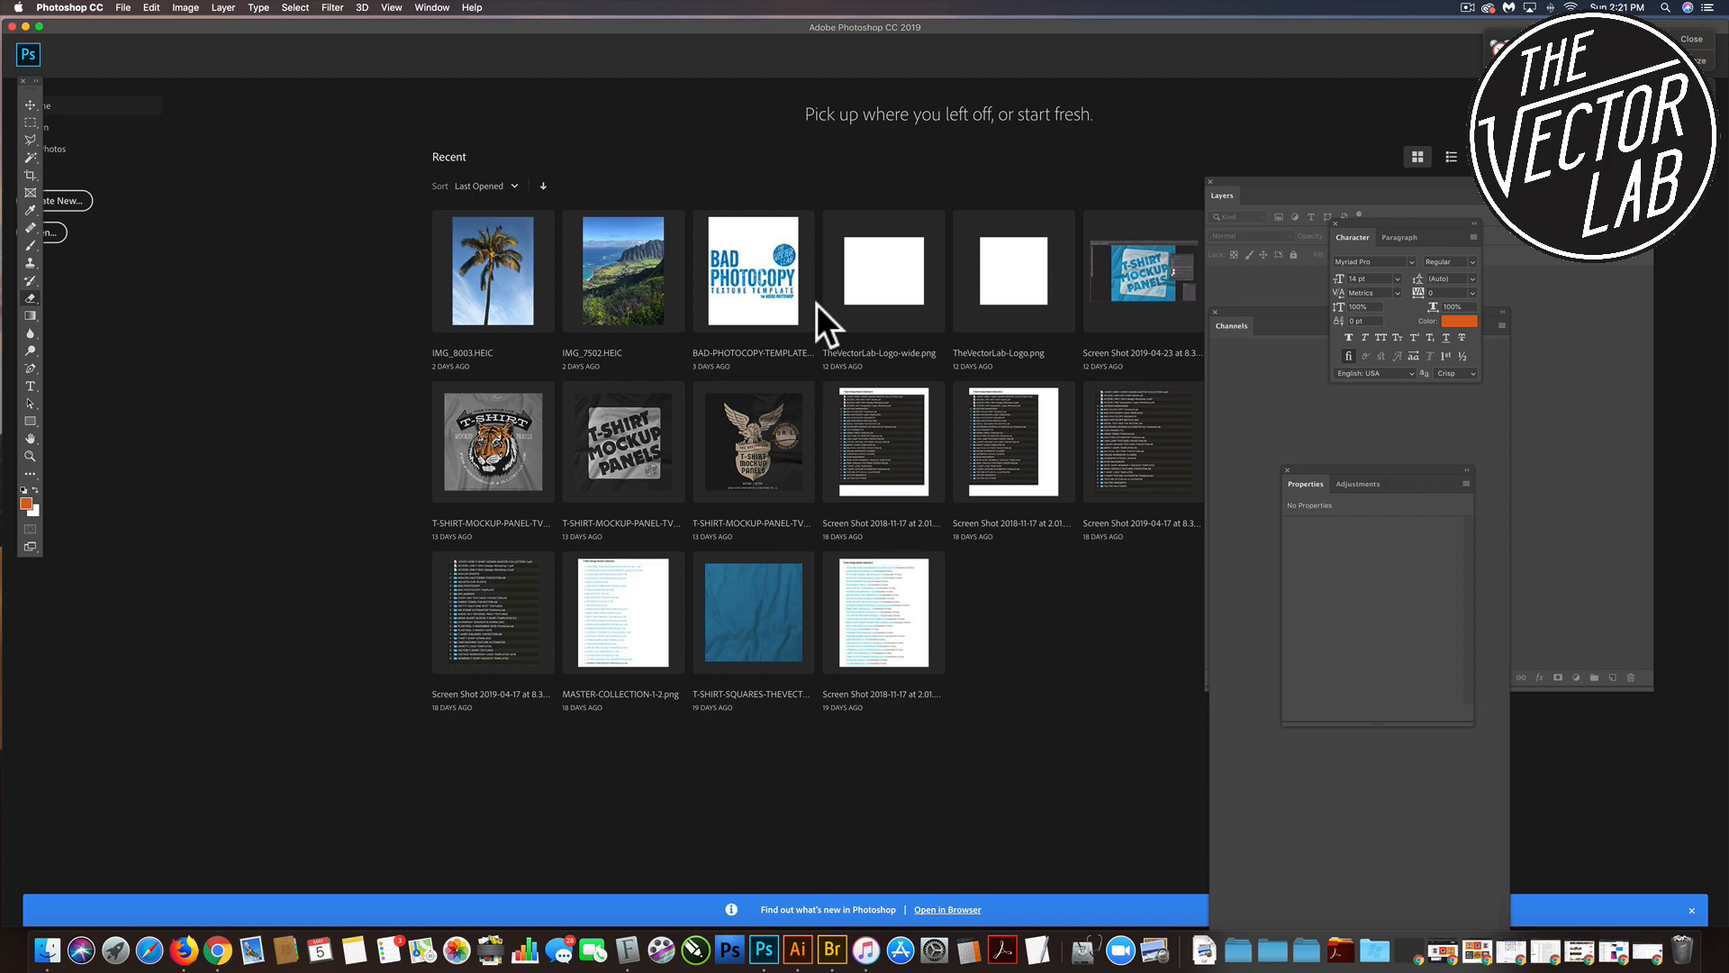
key(super+n)
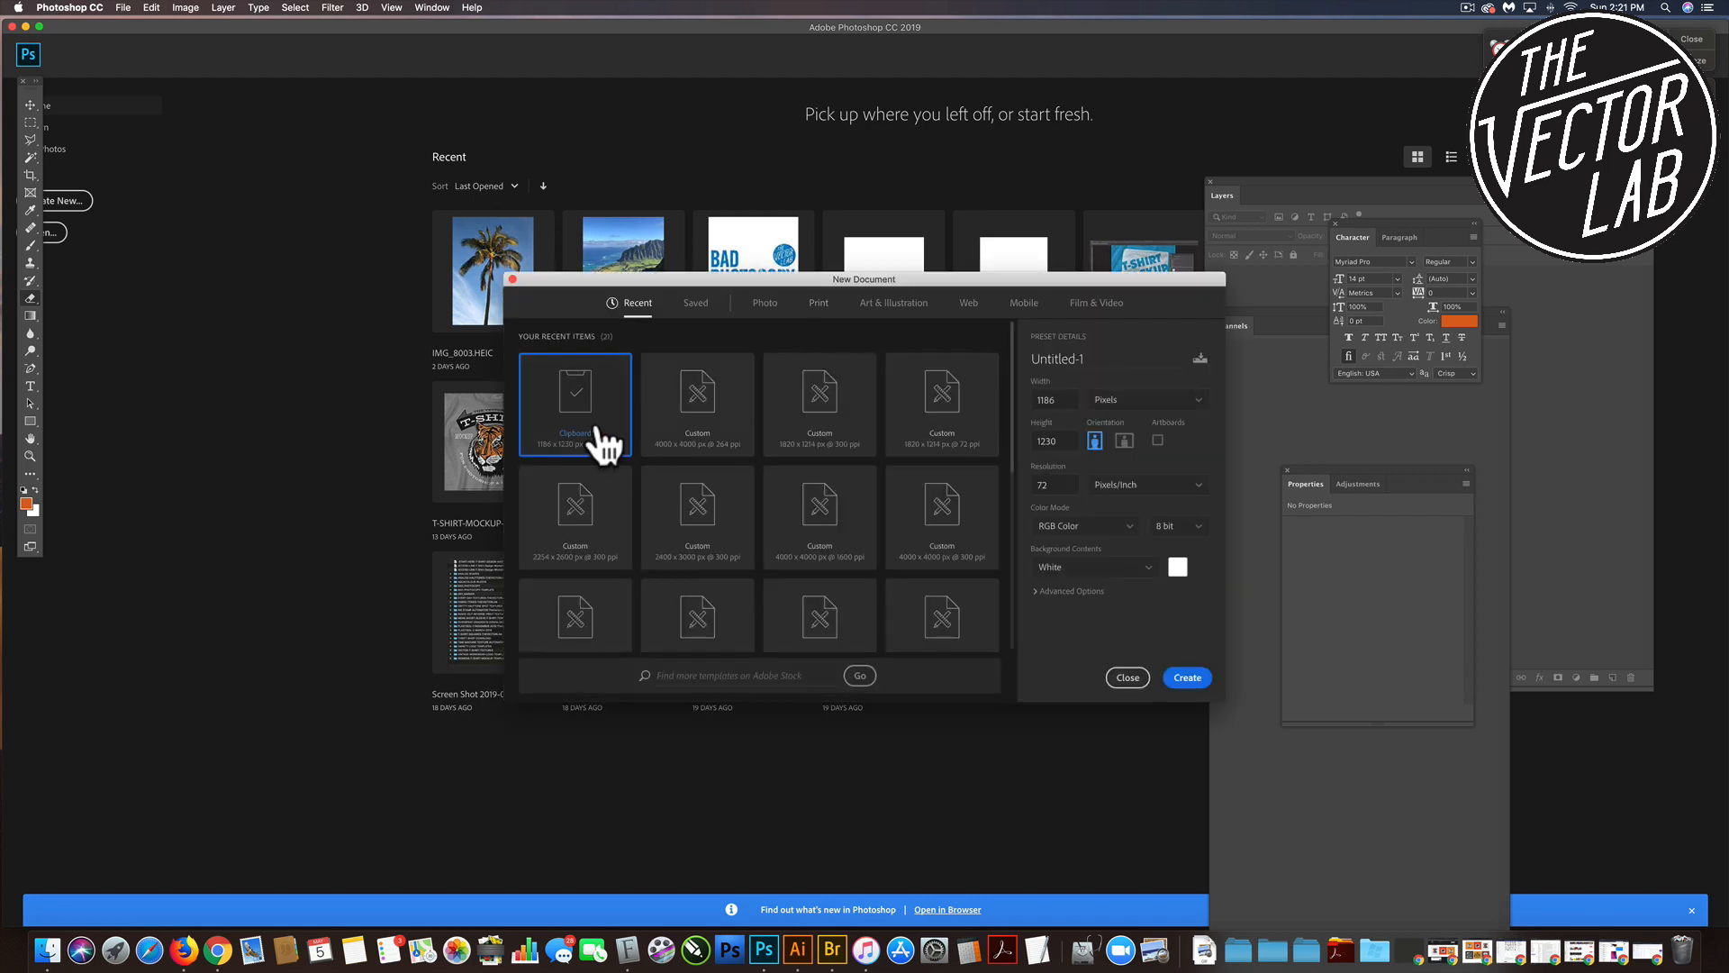
click(703, 410)
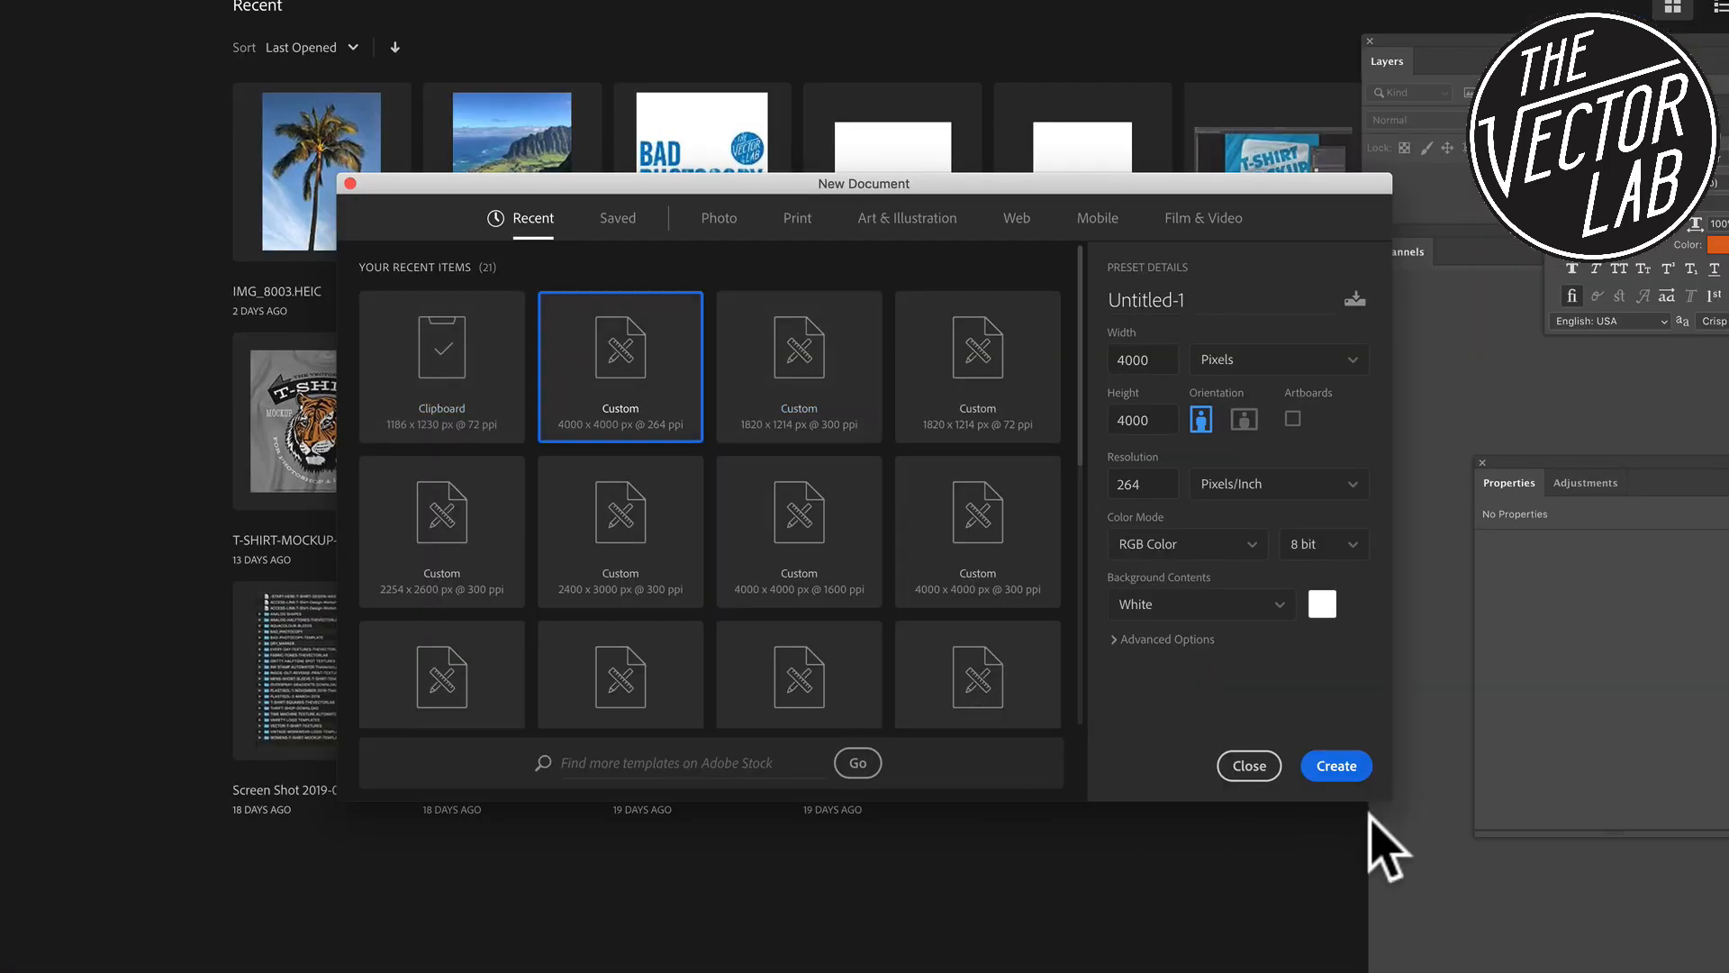
click(1344, 764)
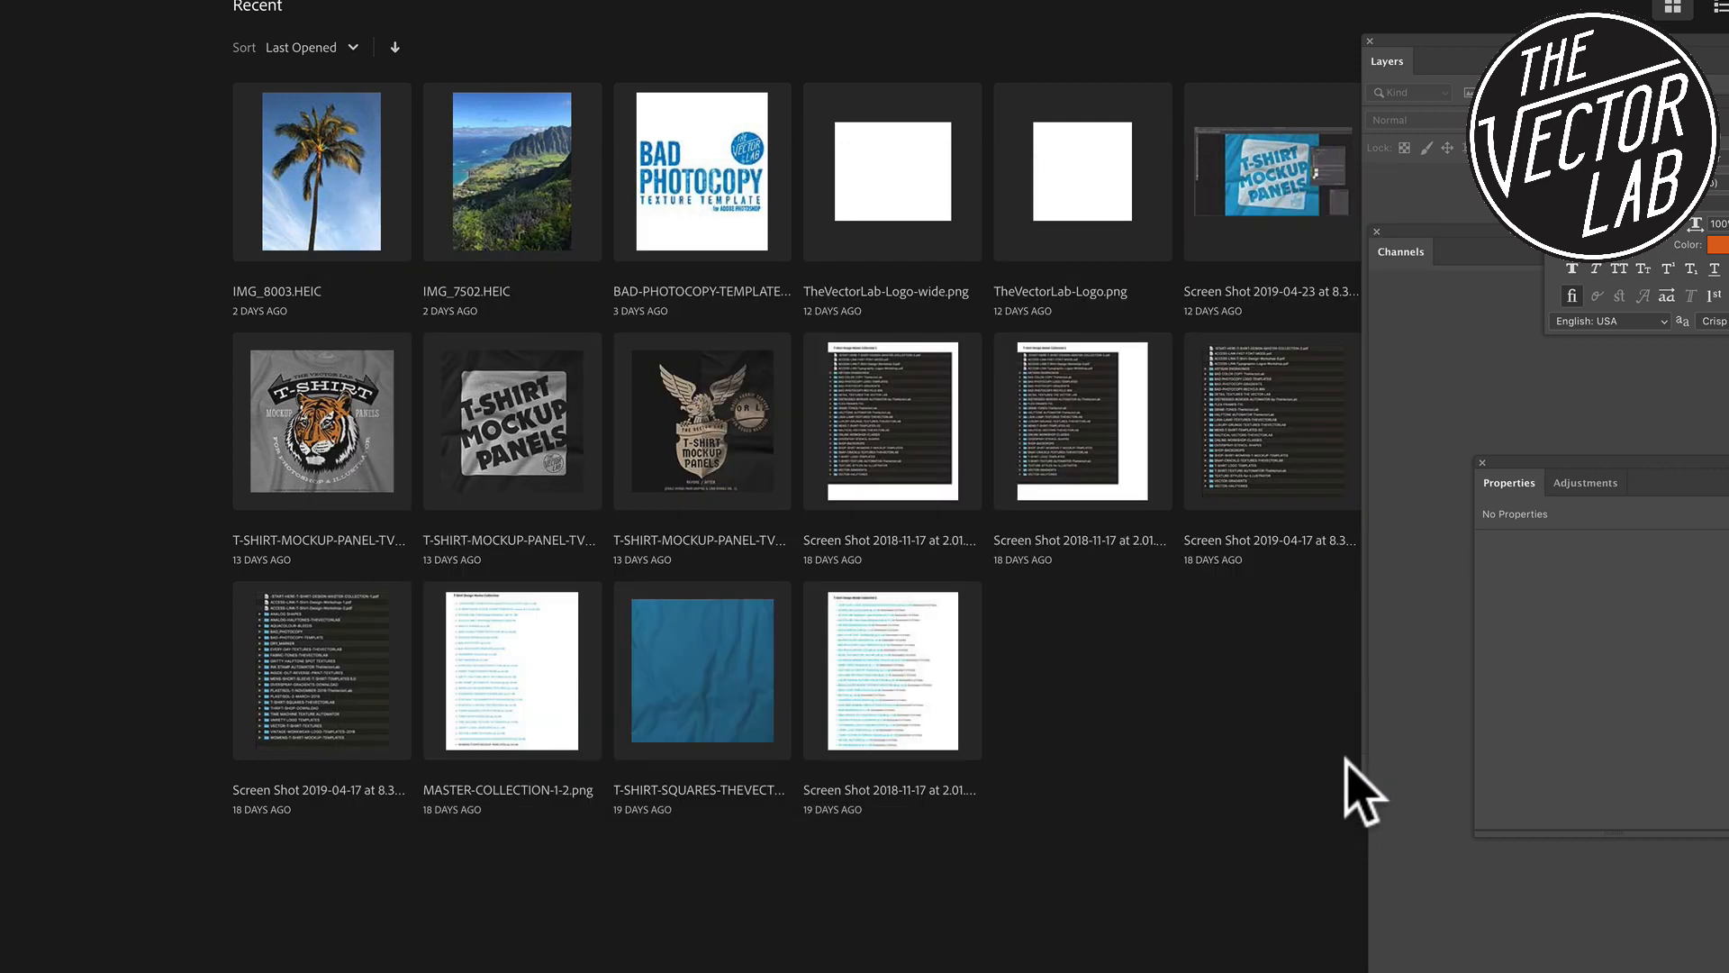
Paste the black badge shape as pixels and scale it down to about 11.64 x 12.07 in, leaving a white margin.
key(ctrl+v)
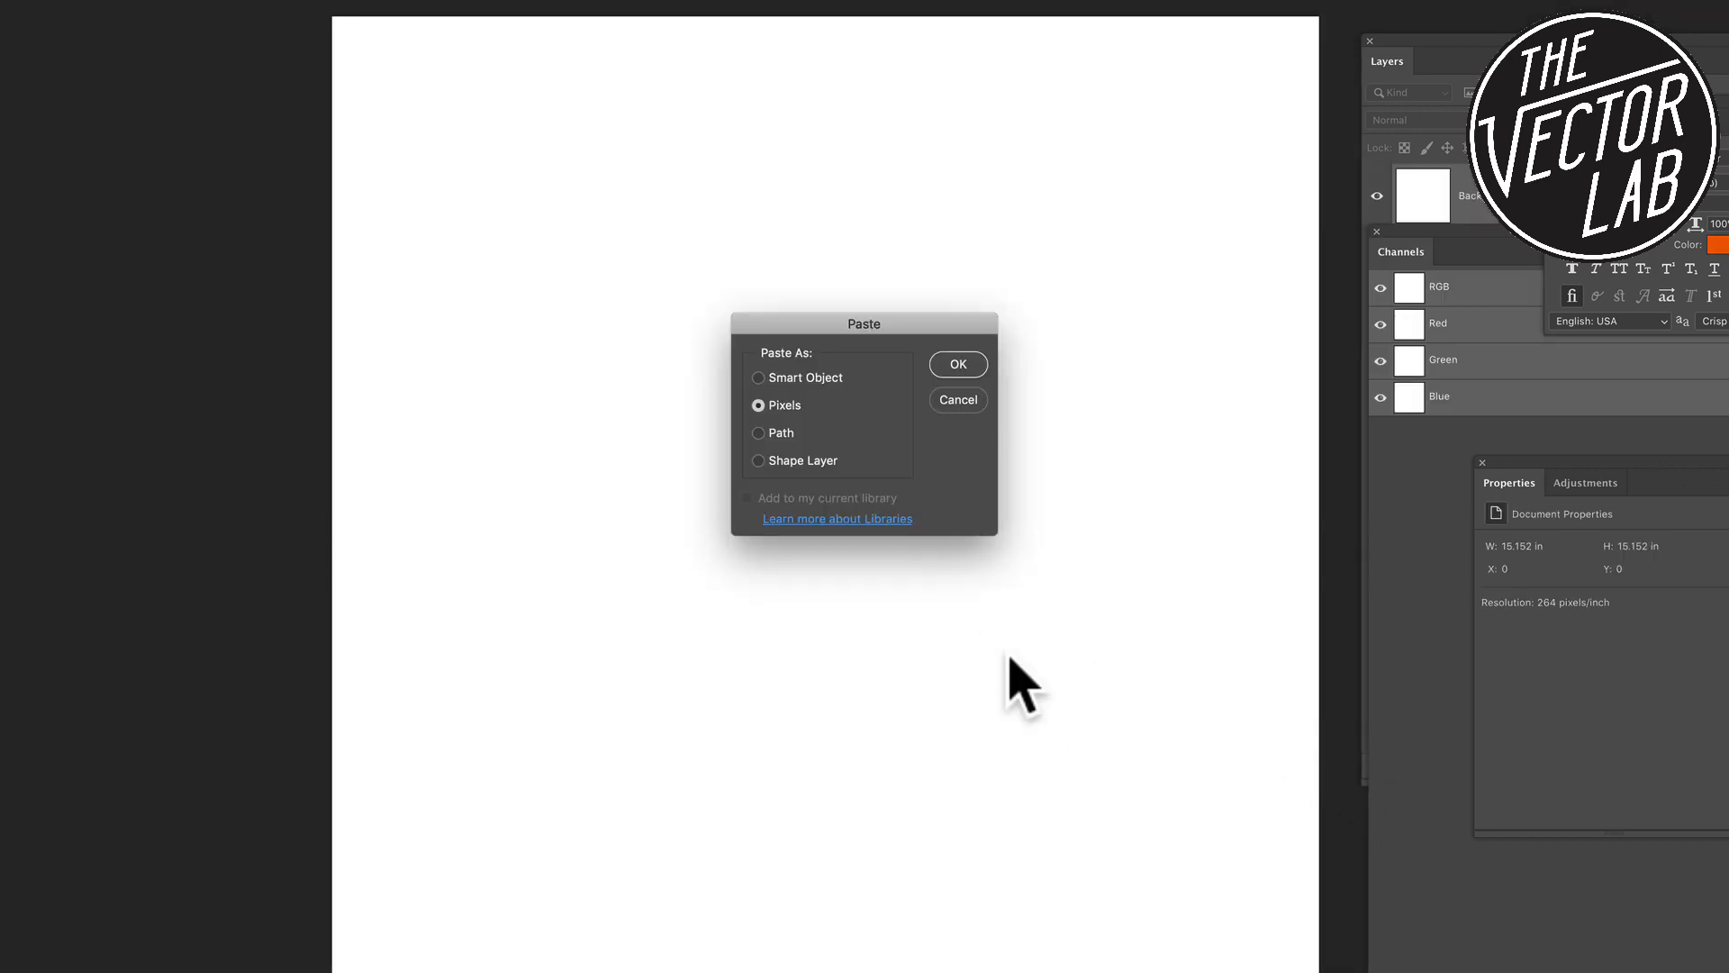
click(958, 365)
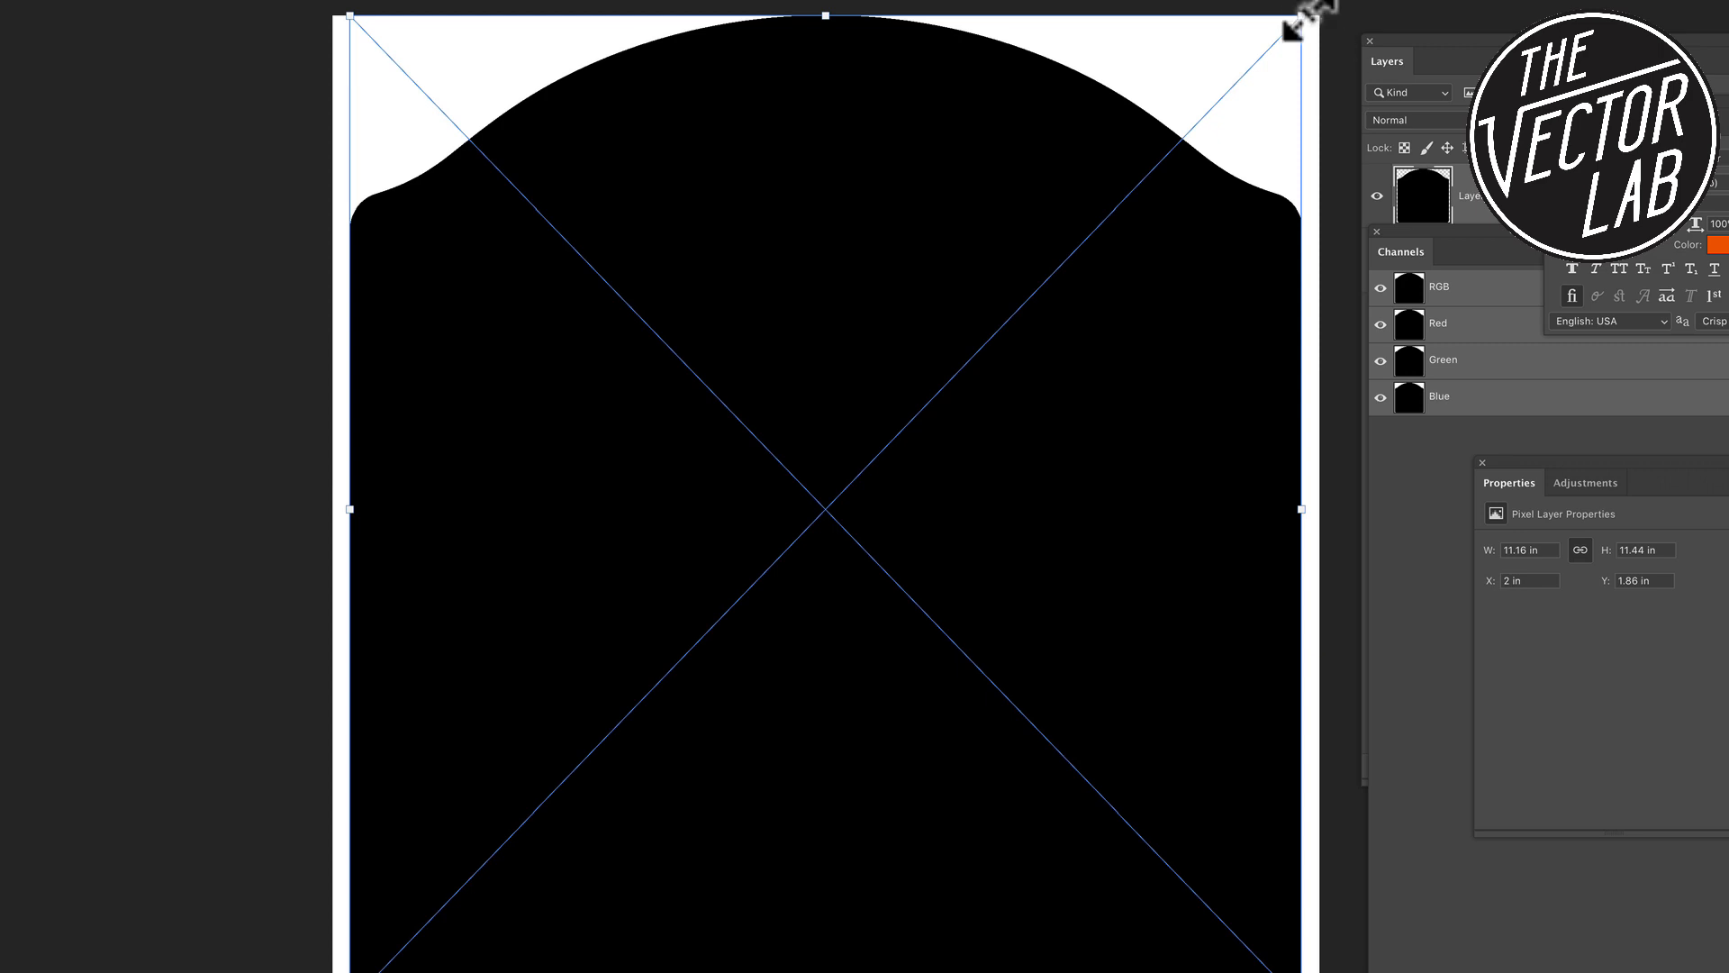
drag(1297, 22, 1207, 116)
key(Return)
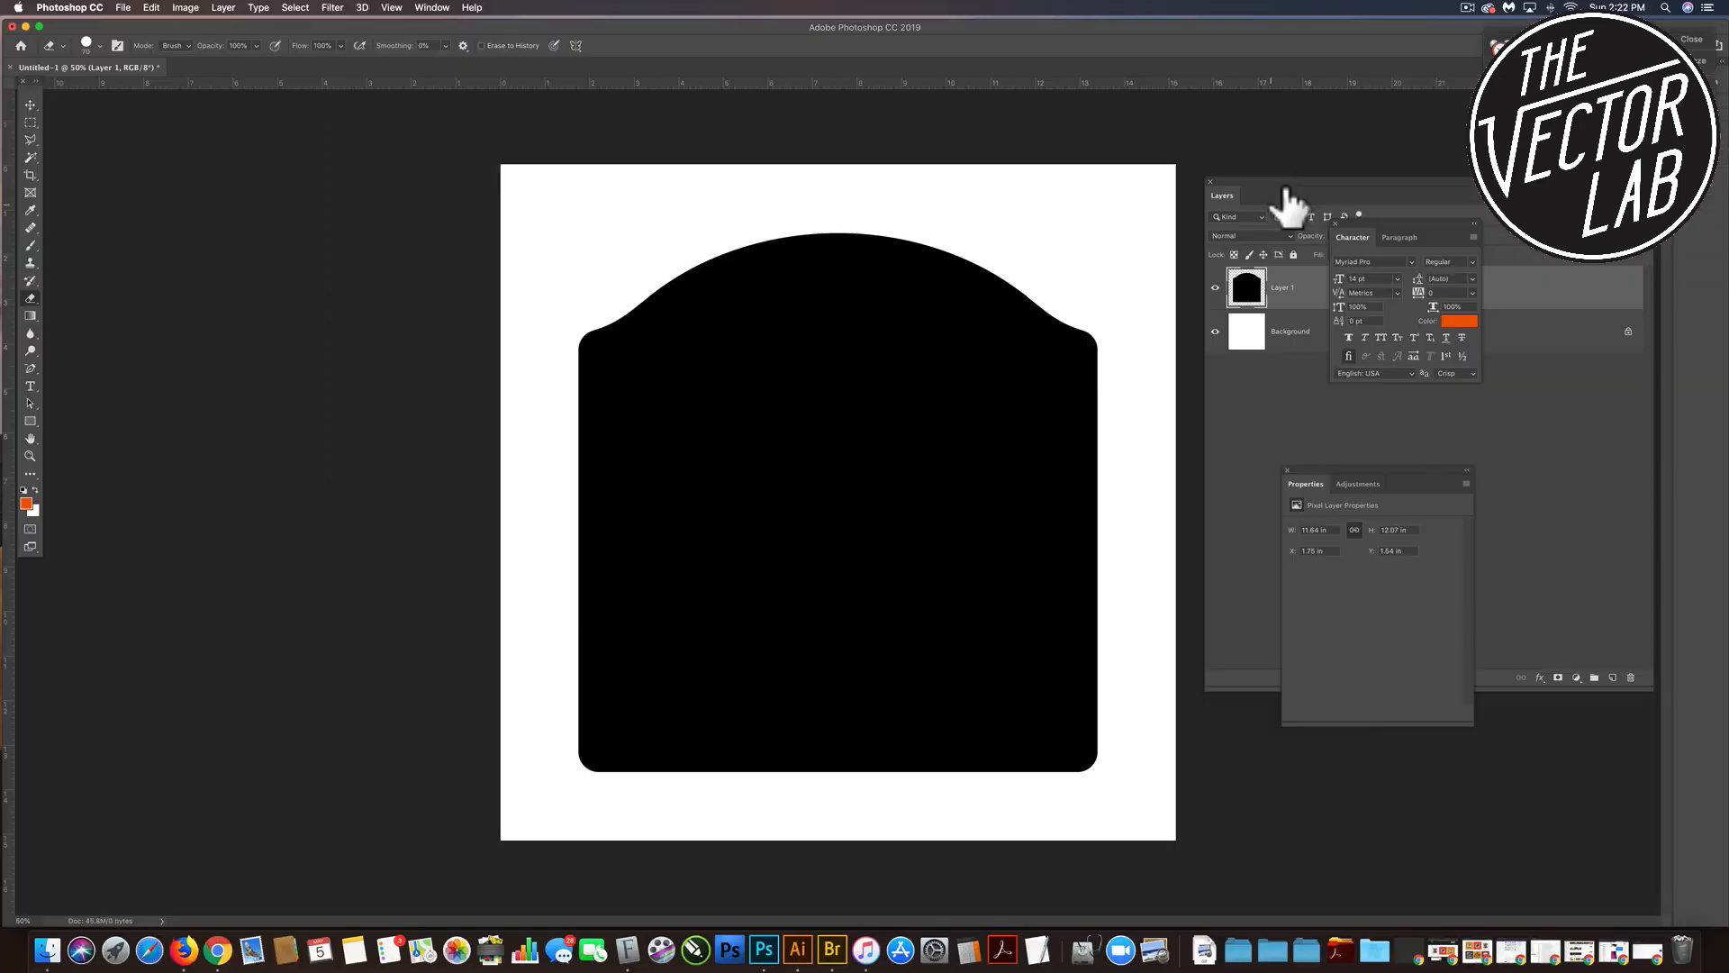
Merge the black badge shape layer down into the white background layer.
drag(1293, 183, 1190, 181)
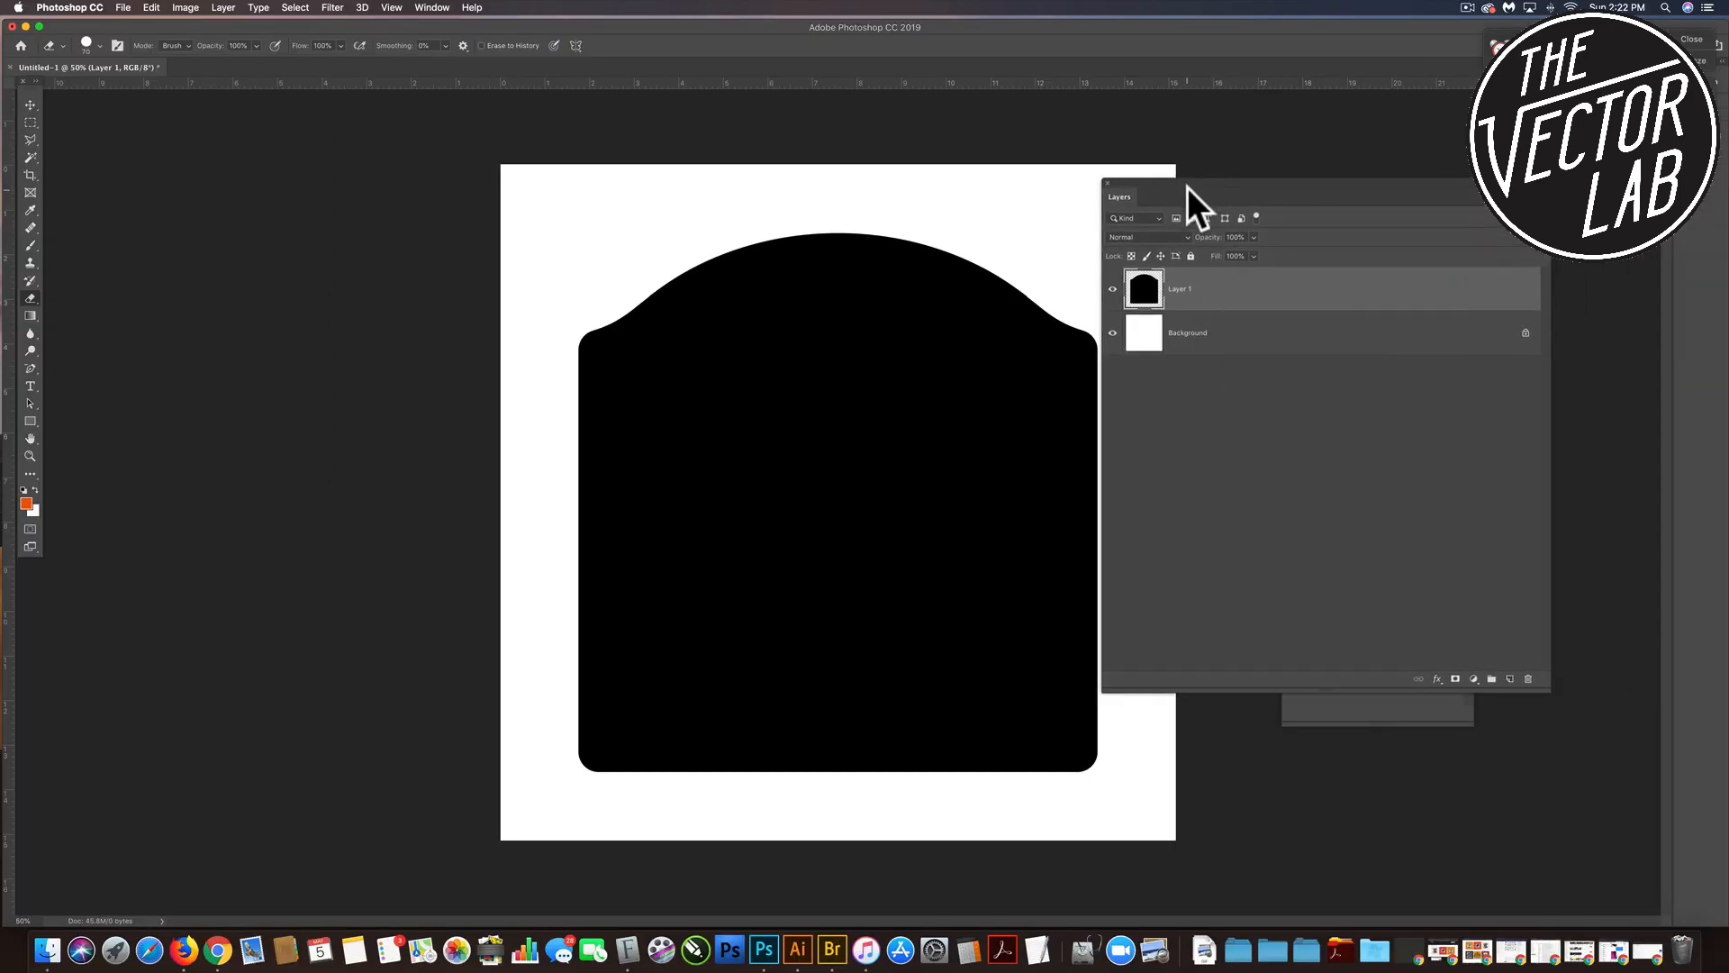
key(super+e)
drag(1232, 179, 1316, 181)
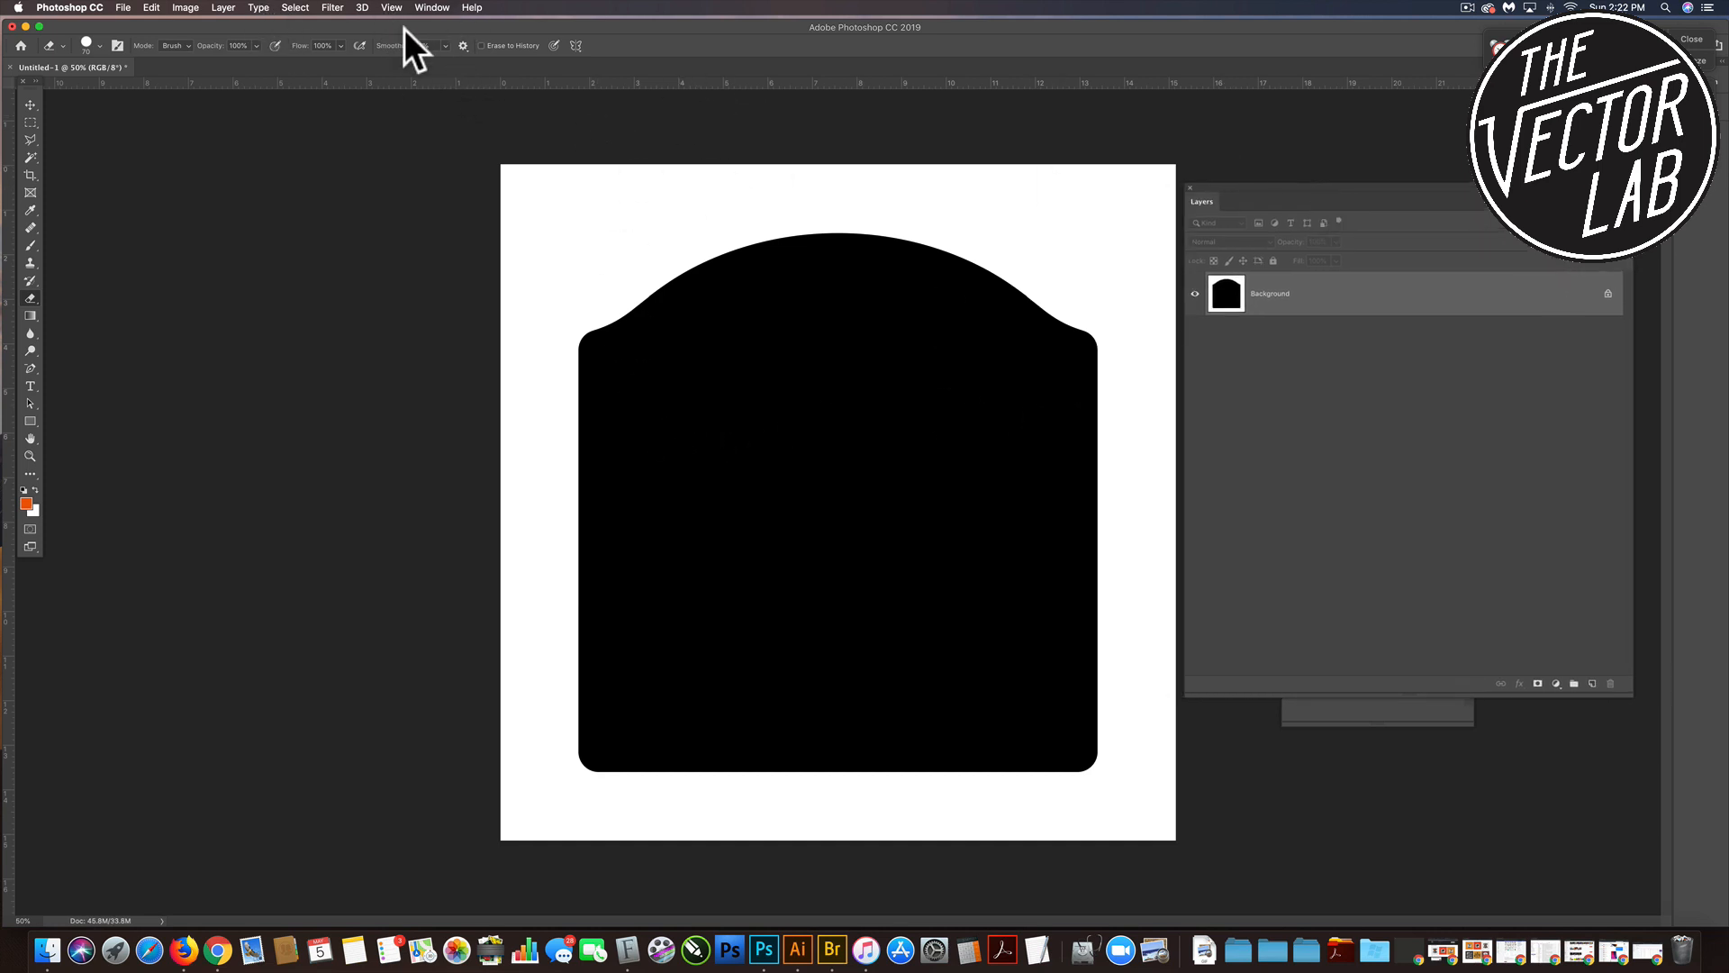
Apply a Gaussian Blur with a radius of 91.3 pixels to the merged badge shape.
click(334, 7)
mouse_move(351, 171)
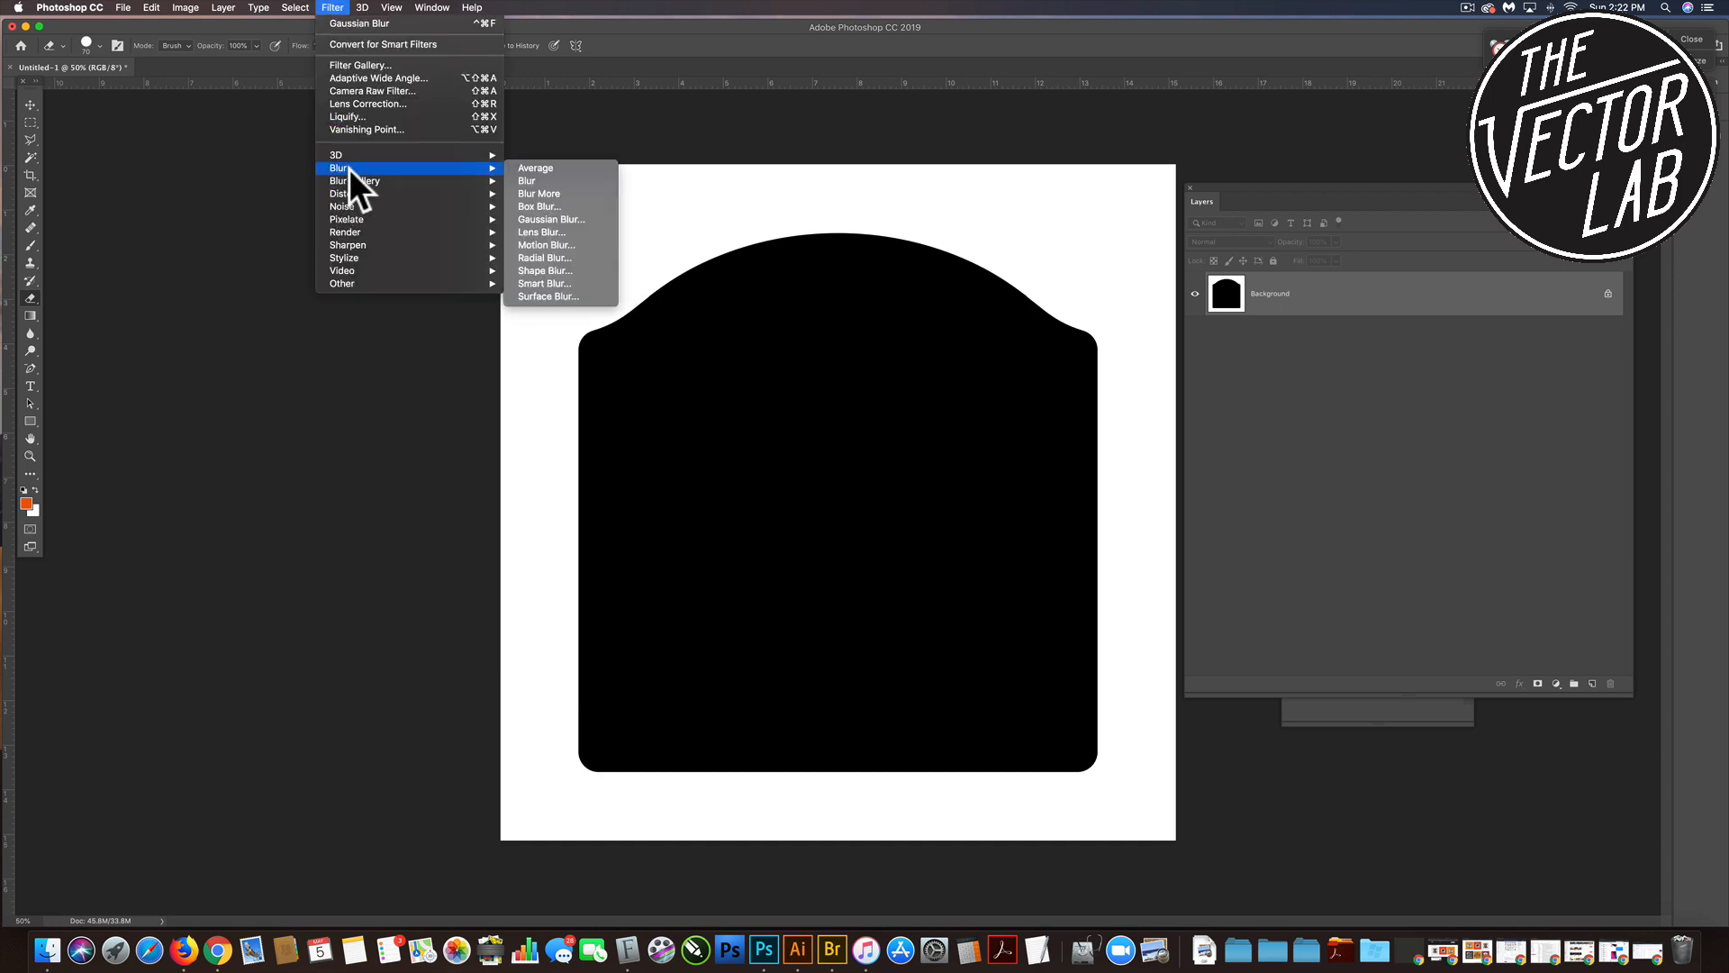
click(565, 221)
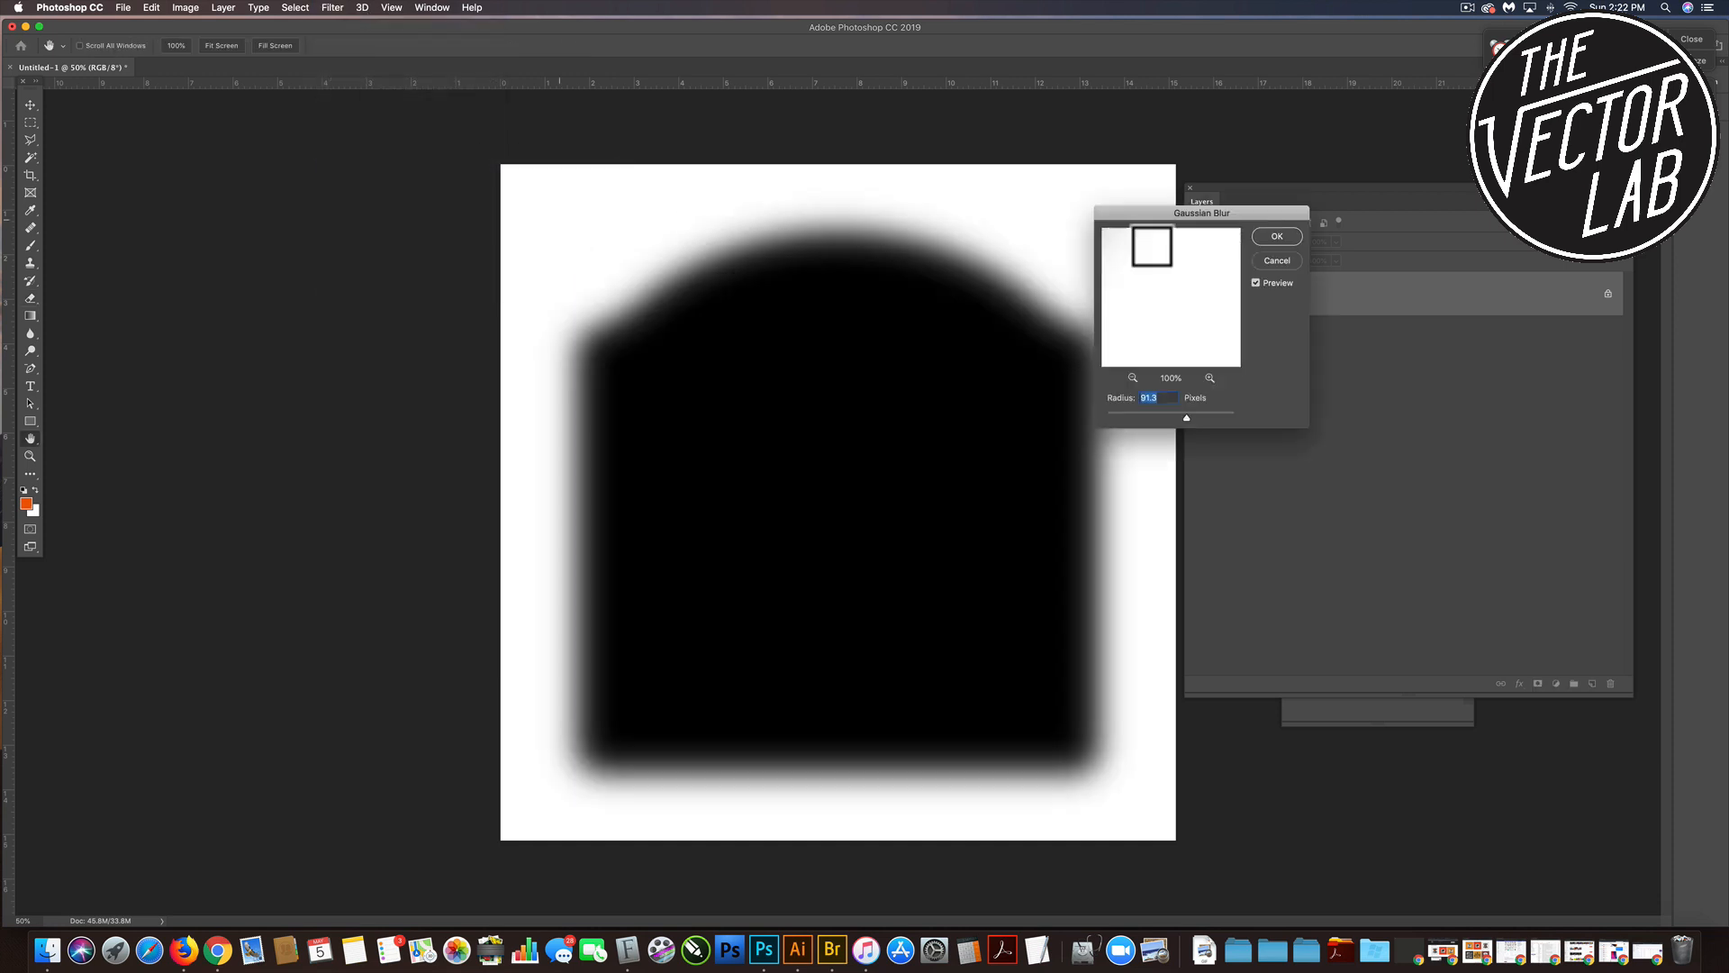
drag(1209, 214, 1310, 212)
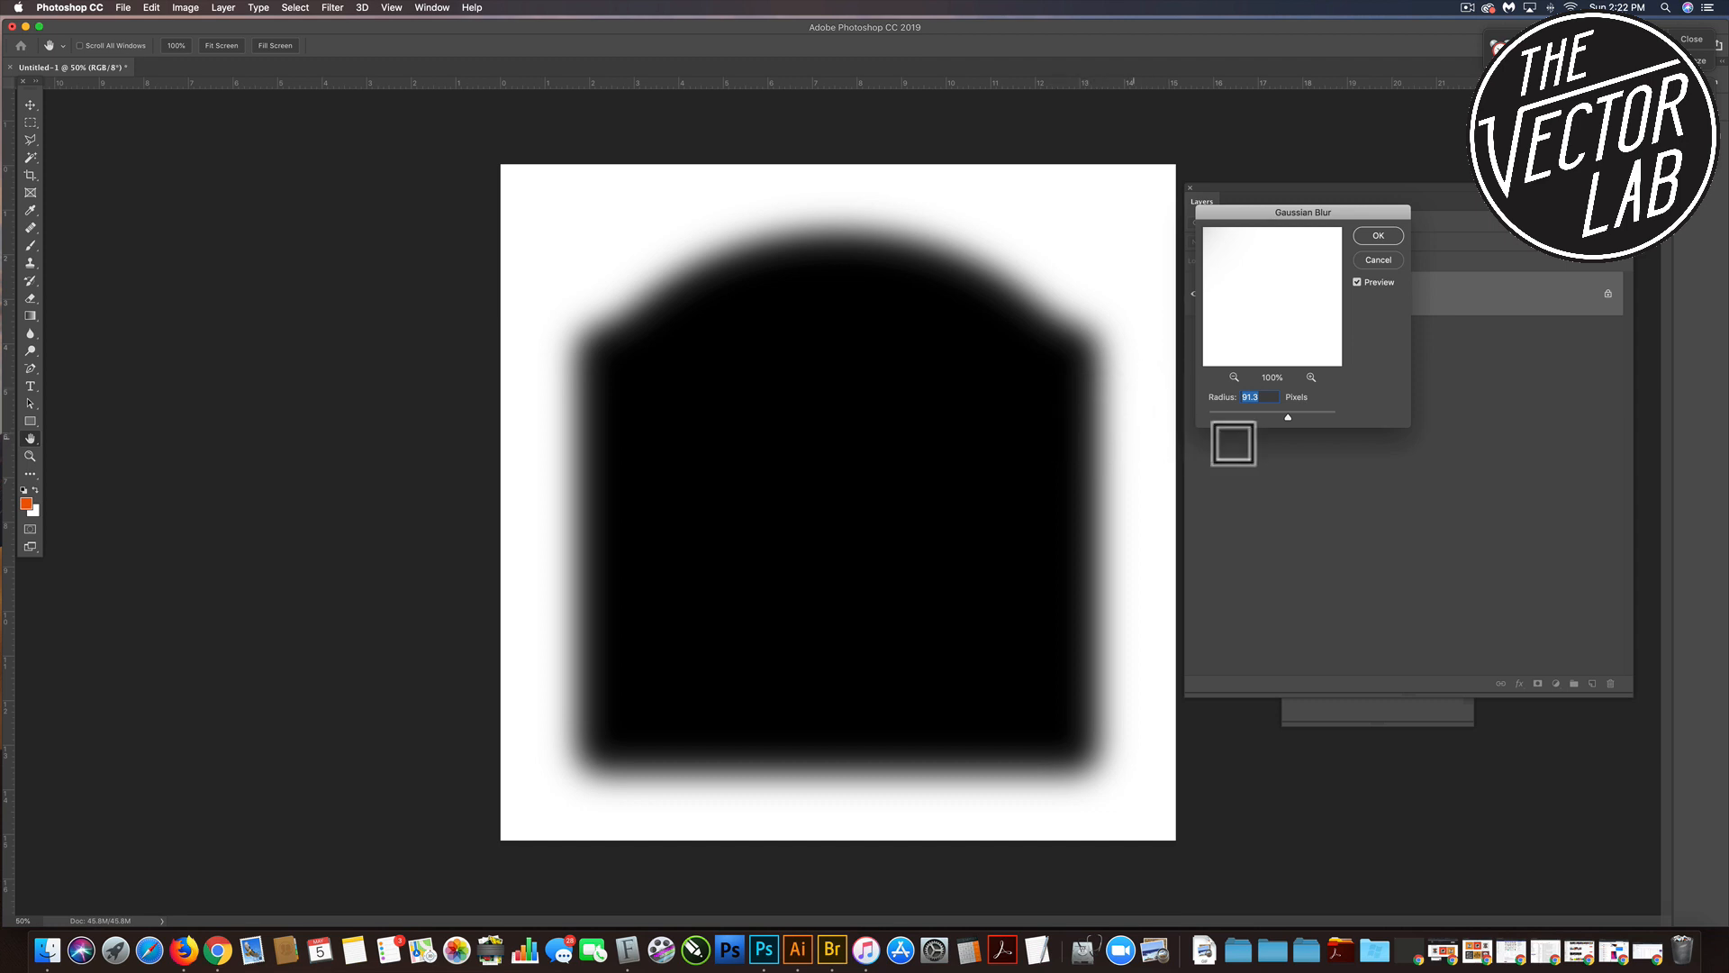
drag(1290, 414, 1283, 416)
drag(1288, 412, 1290, 414)
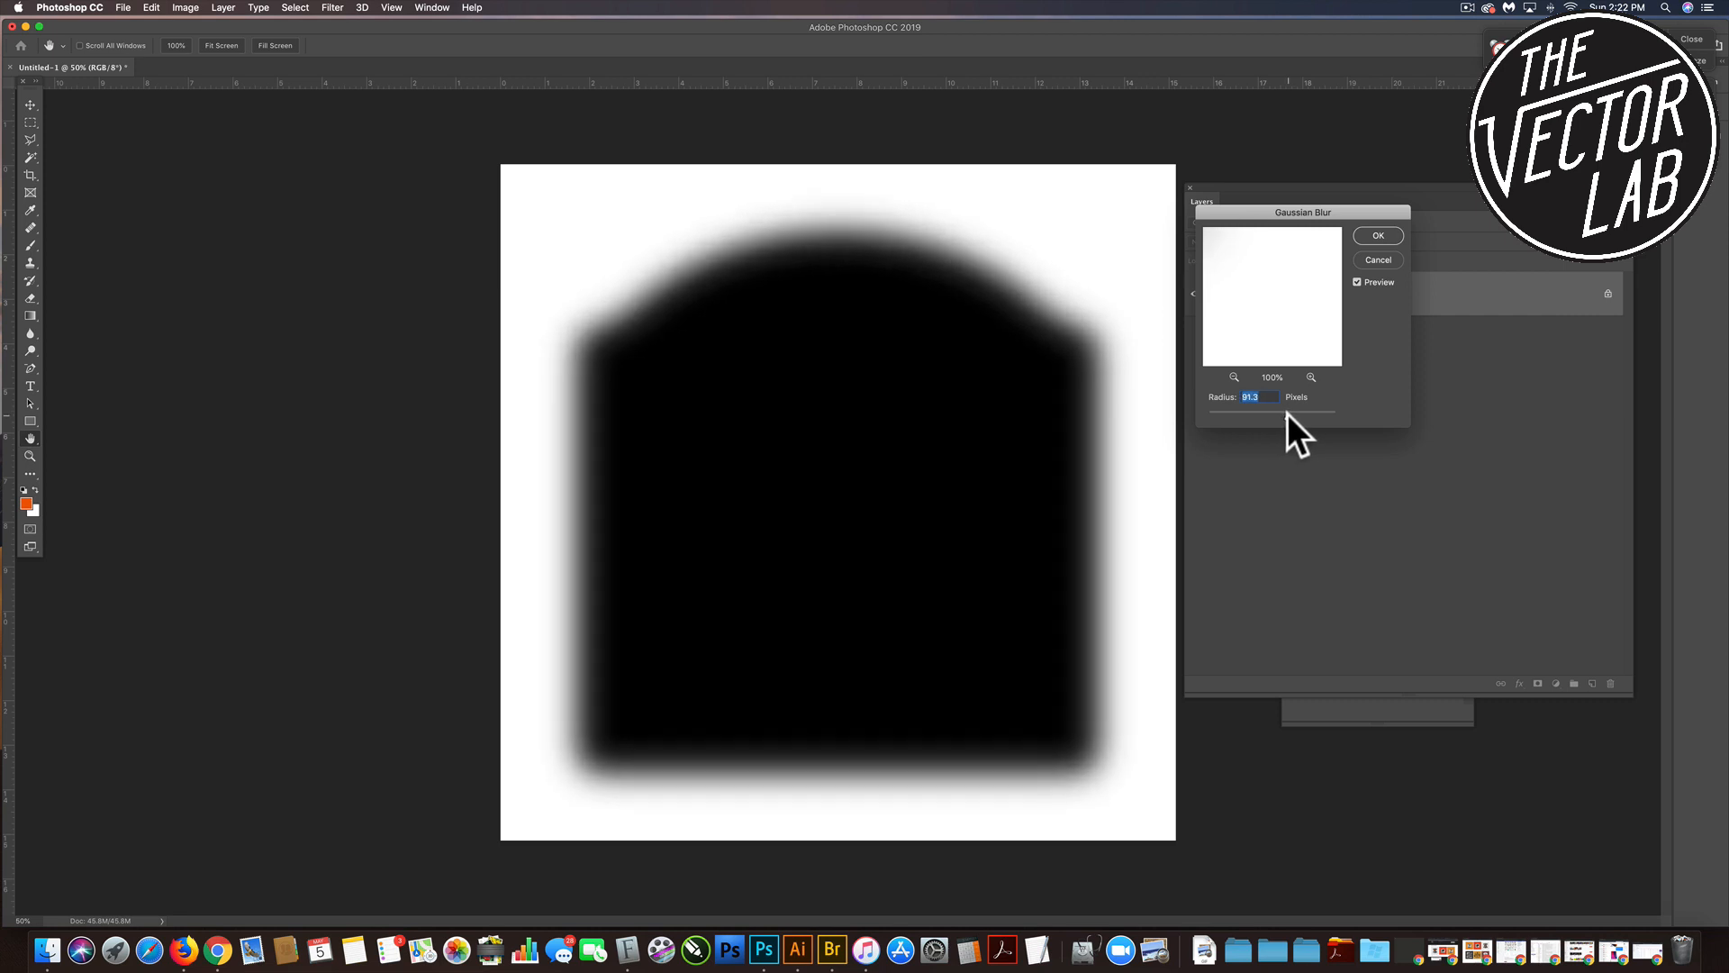
click(1370, 237)
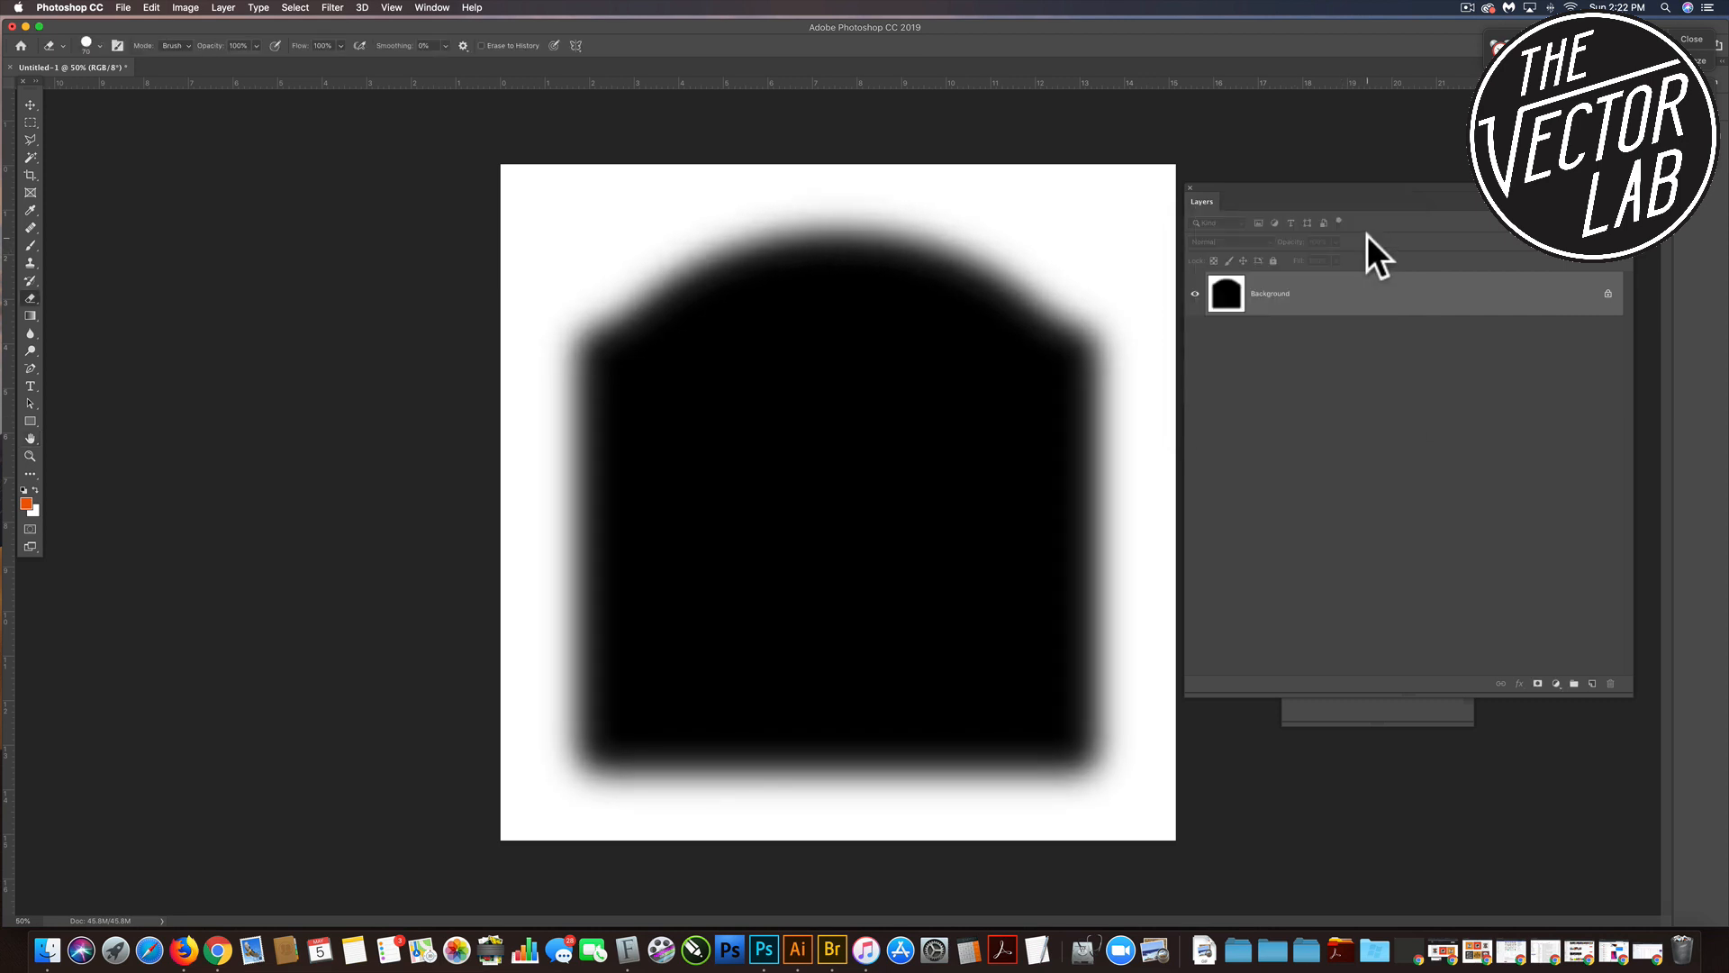
Convert the blurred image to Grayscale mode, discarding the color information.
click(187, 3)
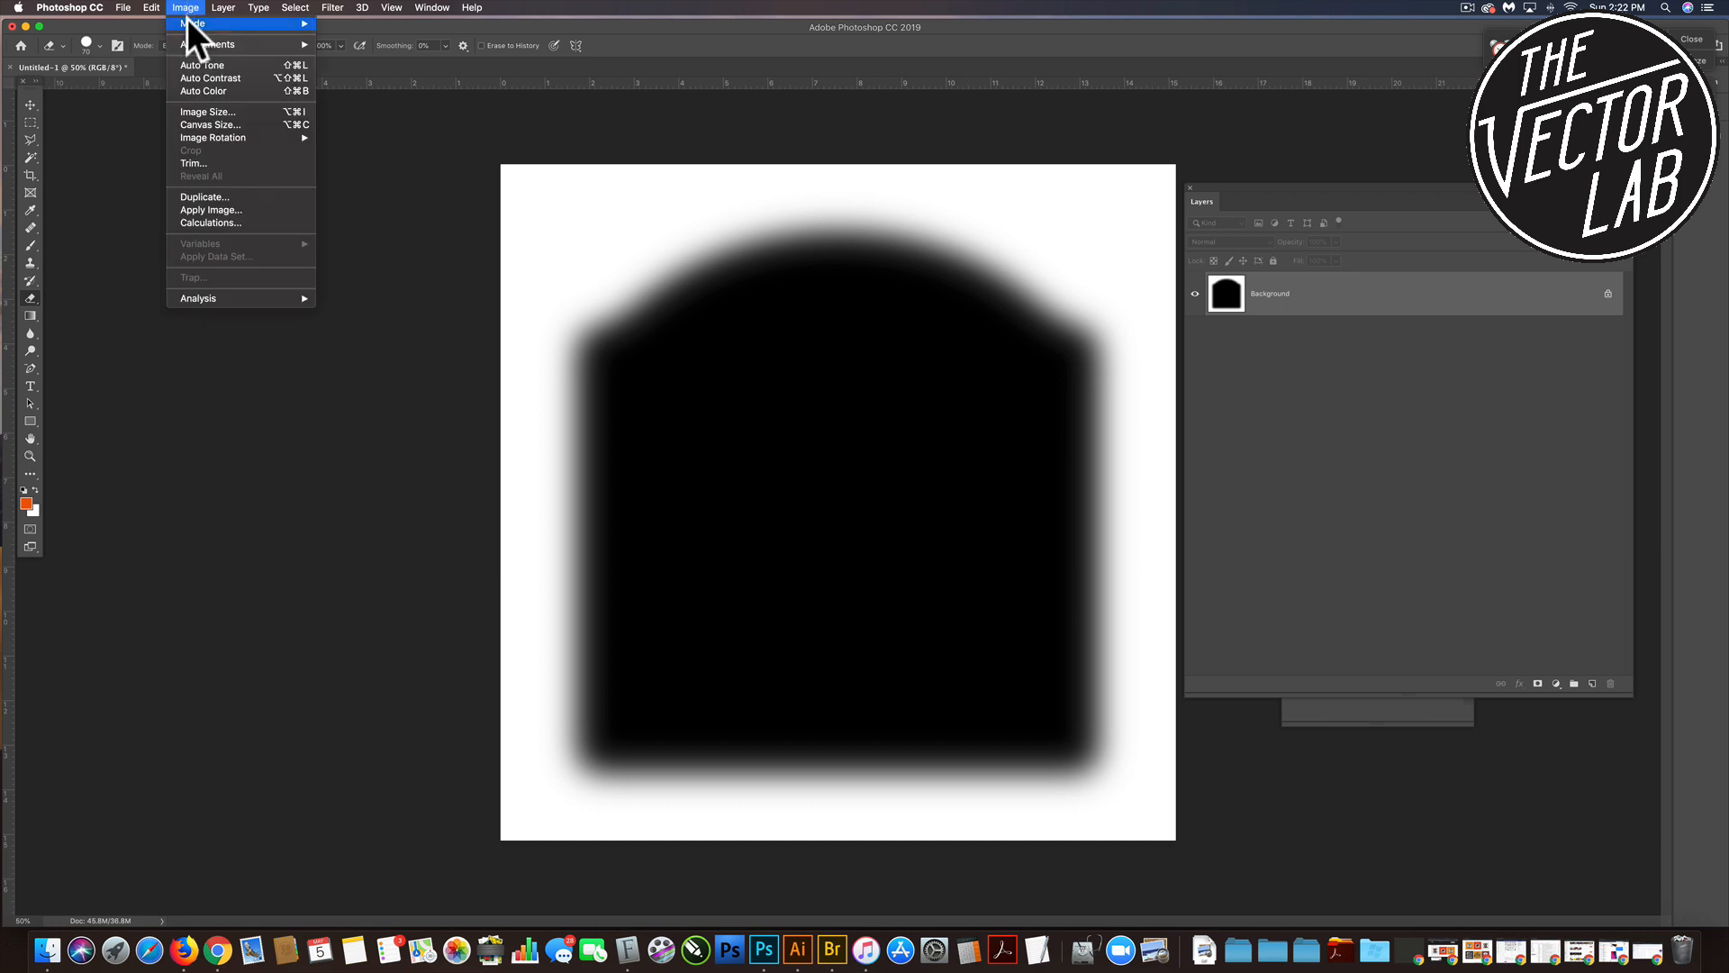
mouse_move(186, 19)
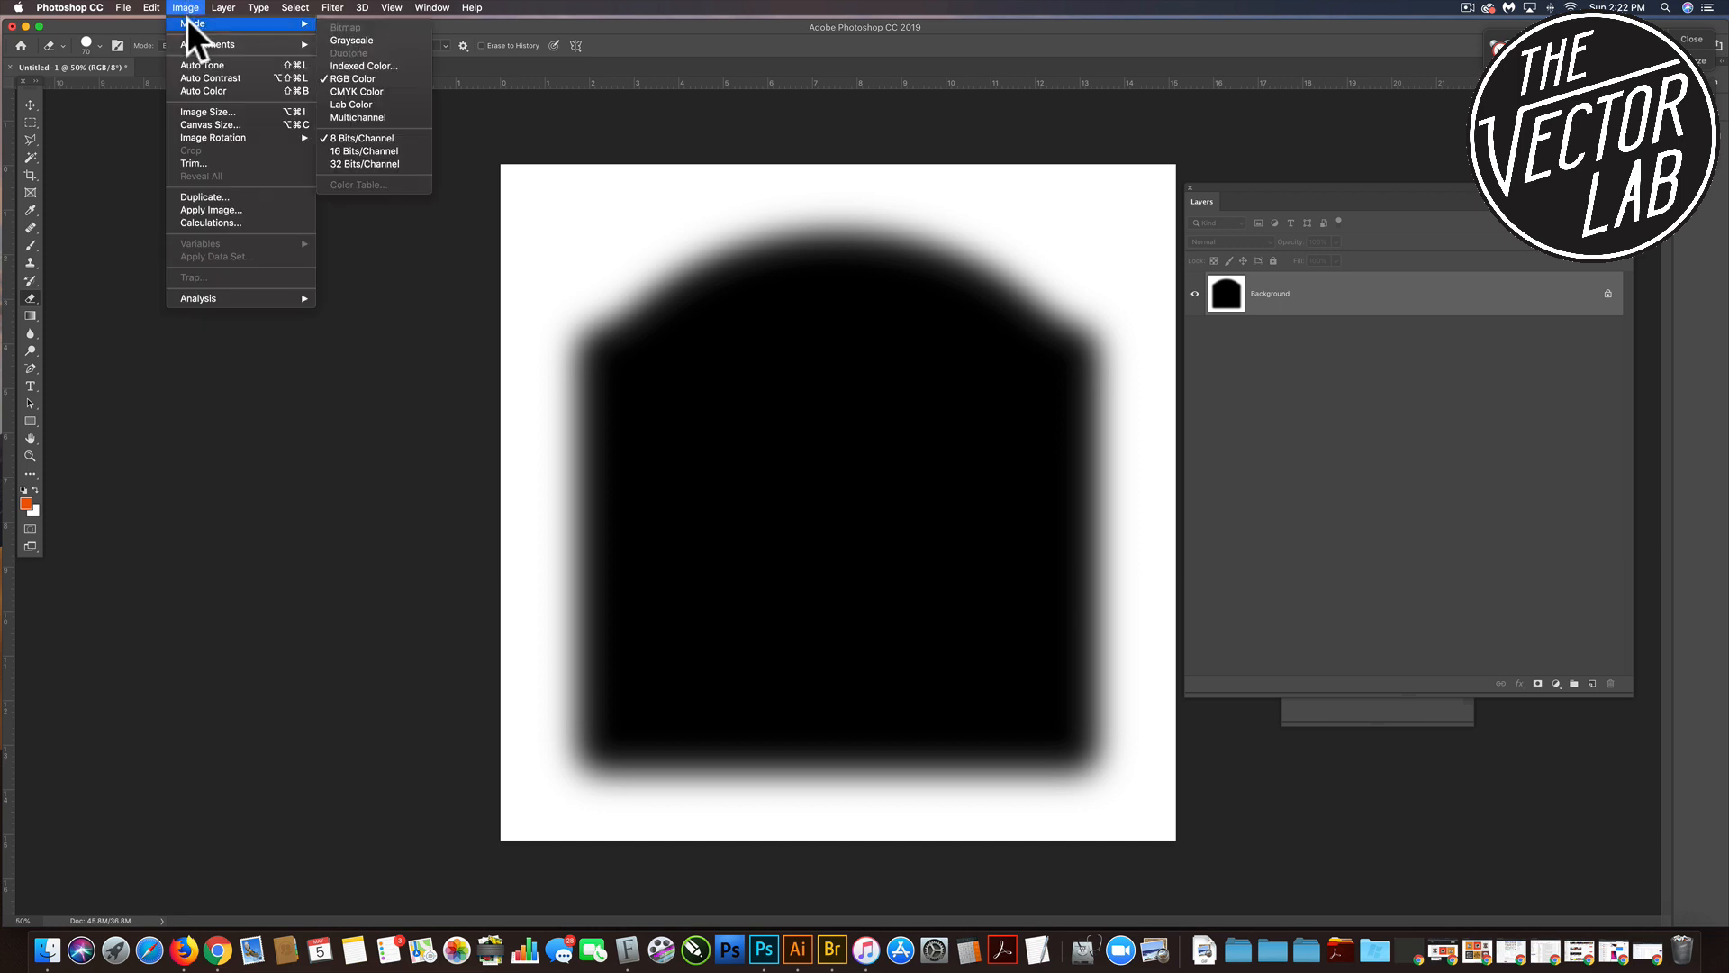
click(327, 37)
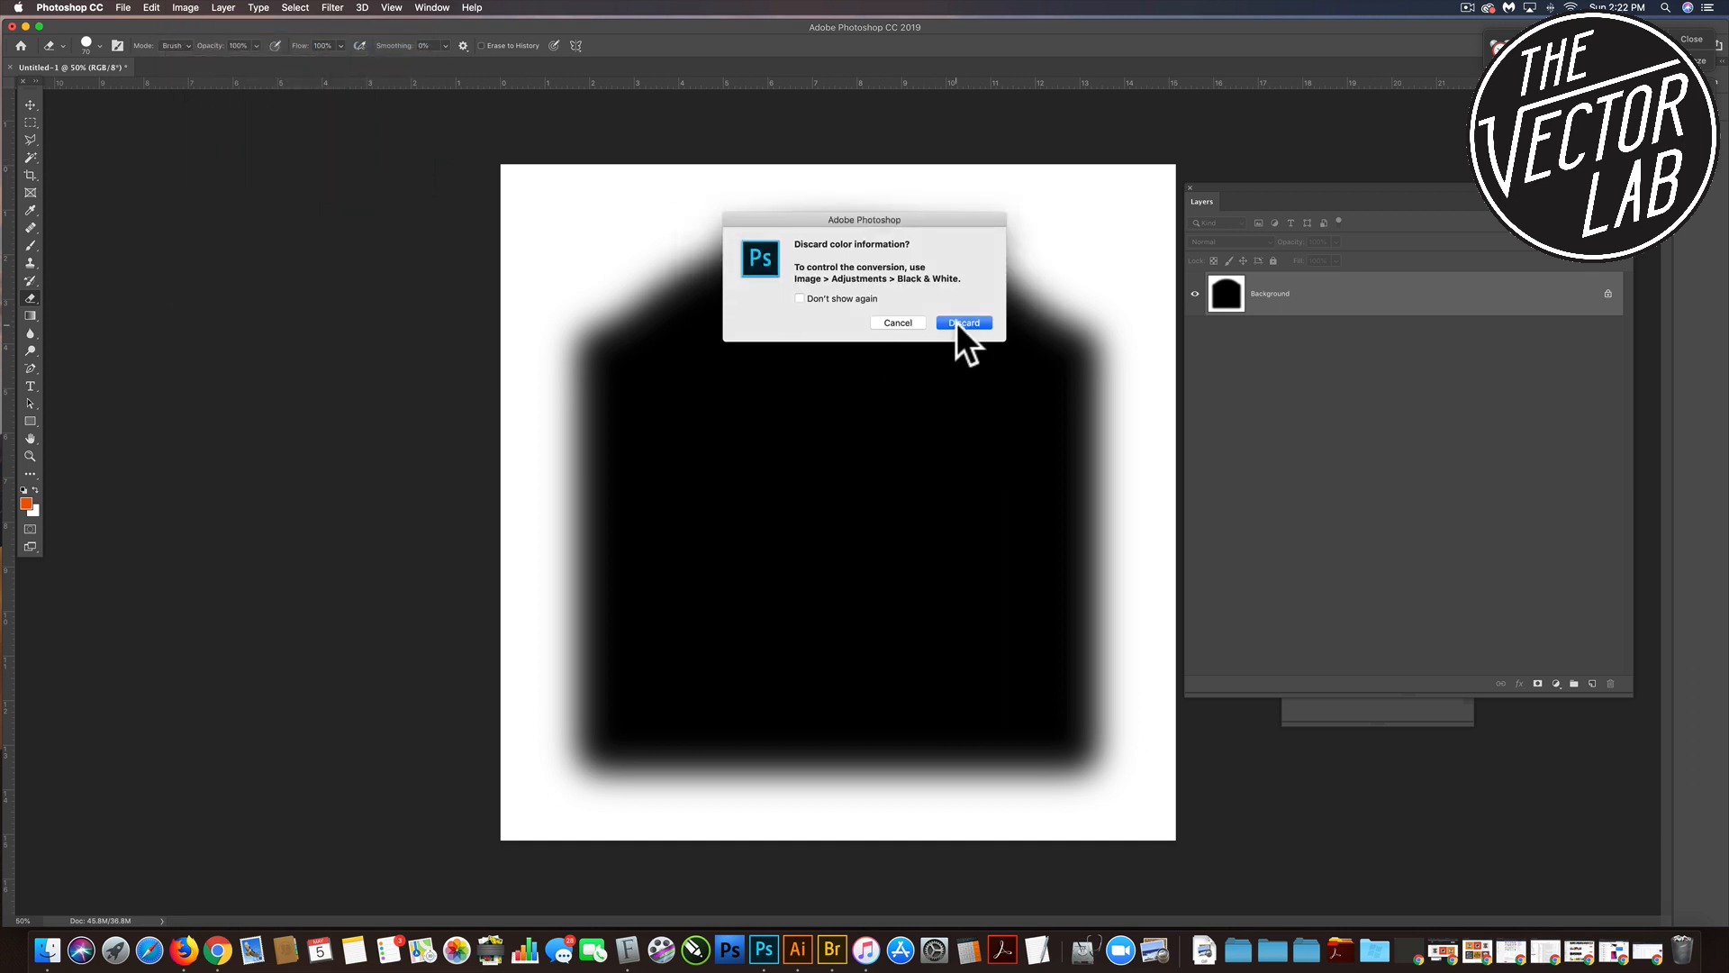
click(956, 322)
Convert the image to a 264 pixels/inch Bitmap using a round Halftone Screen at 10 lines/inch and 30 degrees.
click(186, 8)
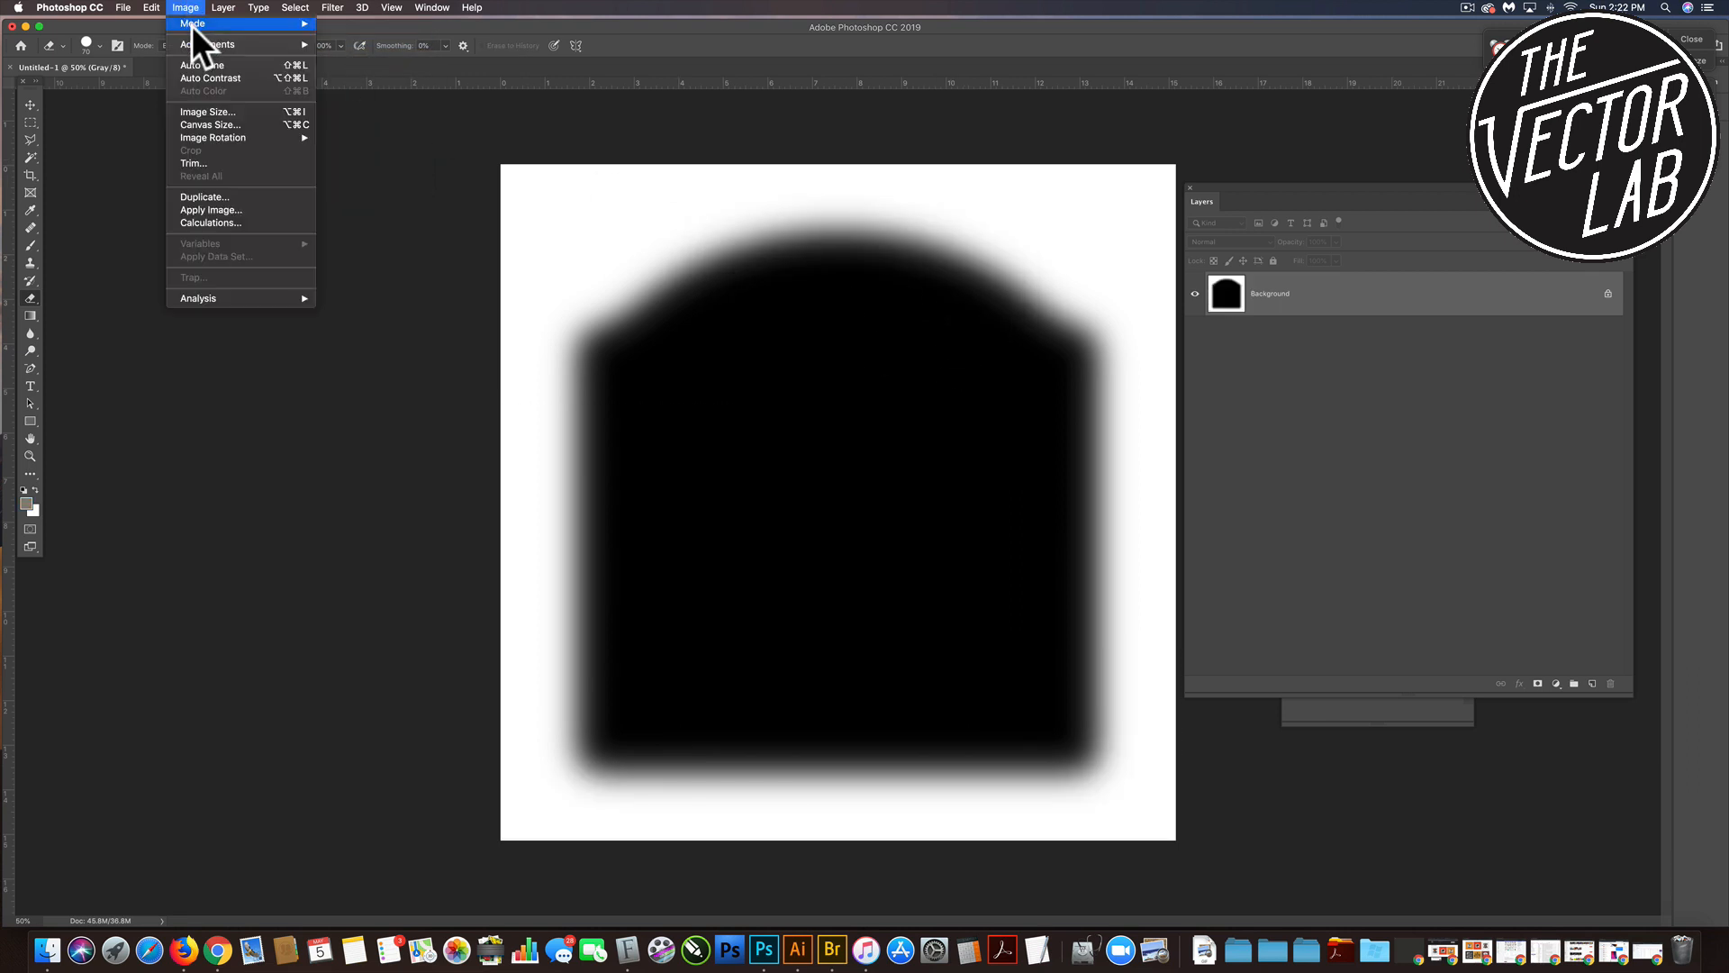
click(365, 29)
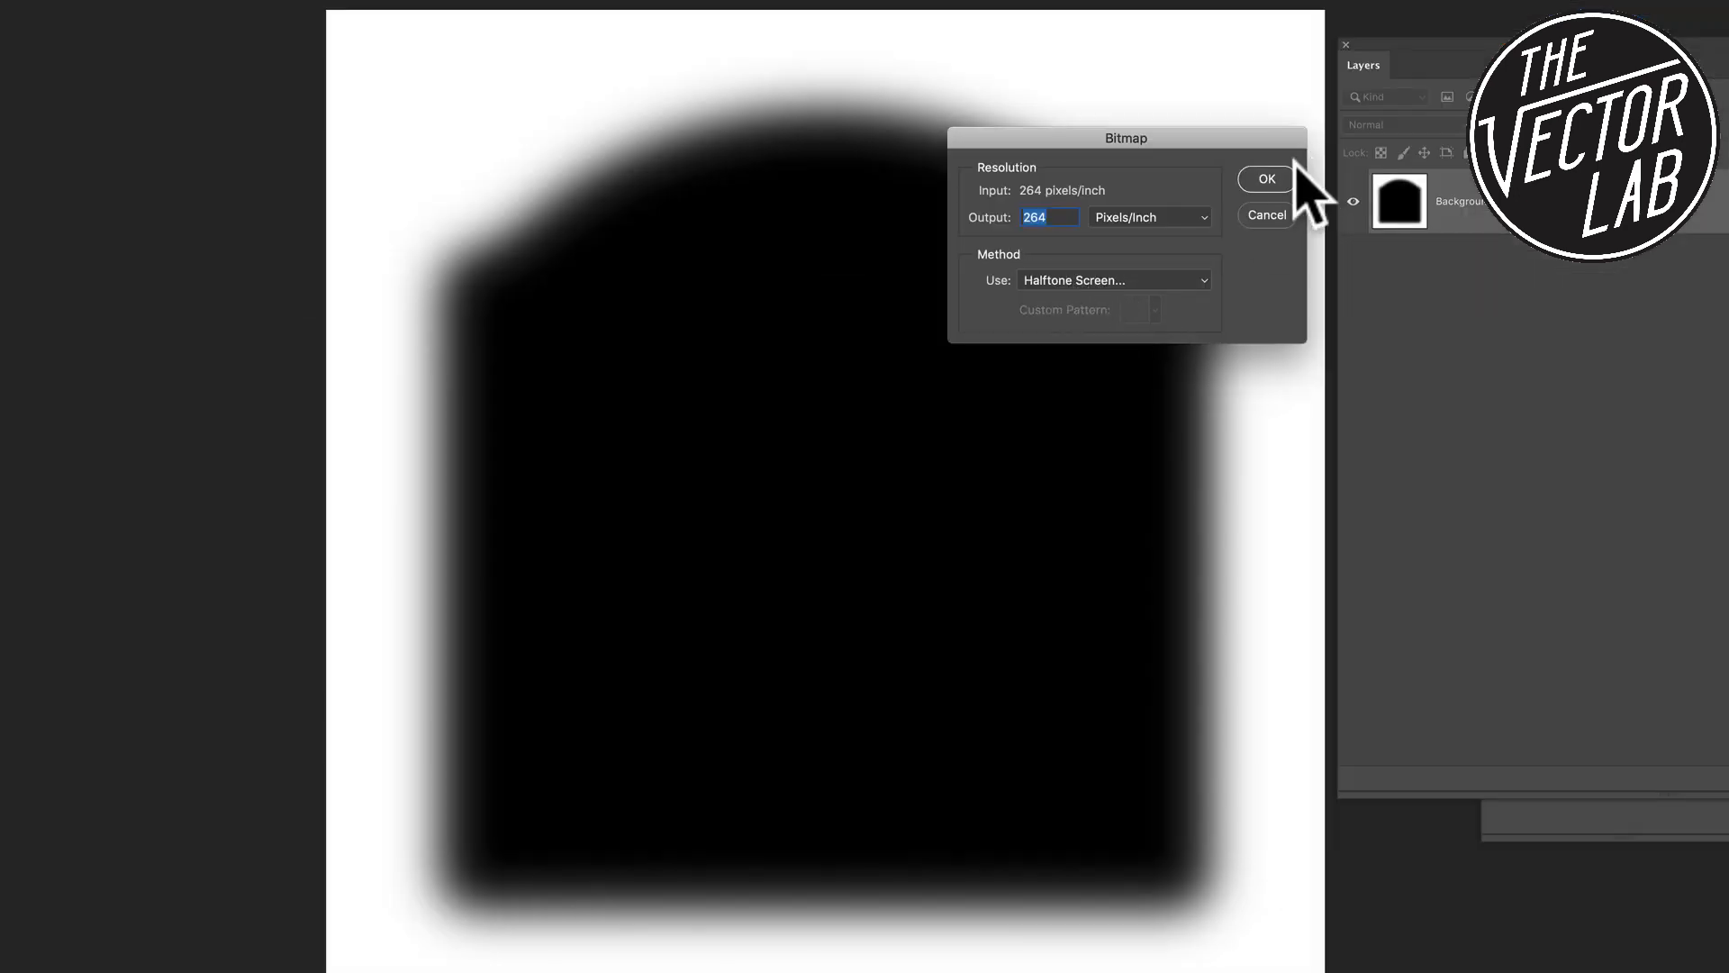
click(1276, 178)
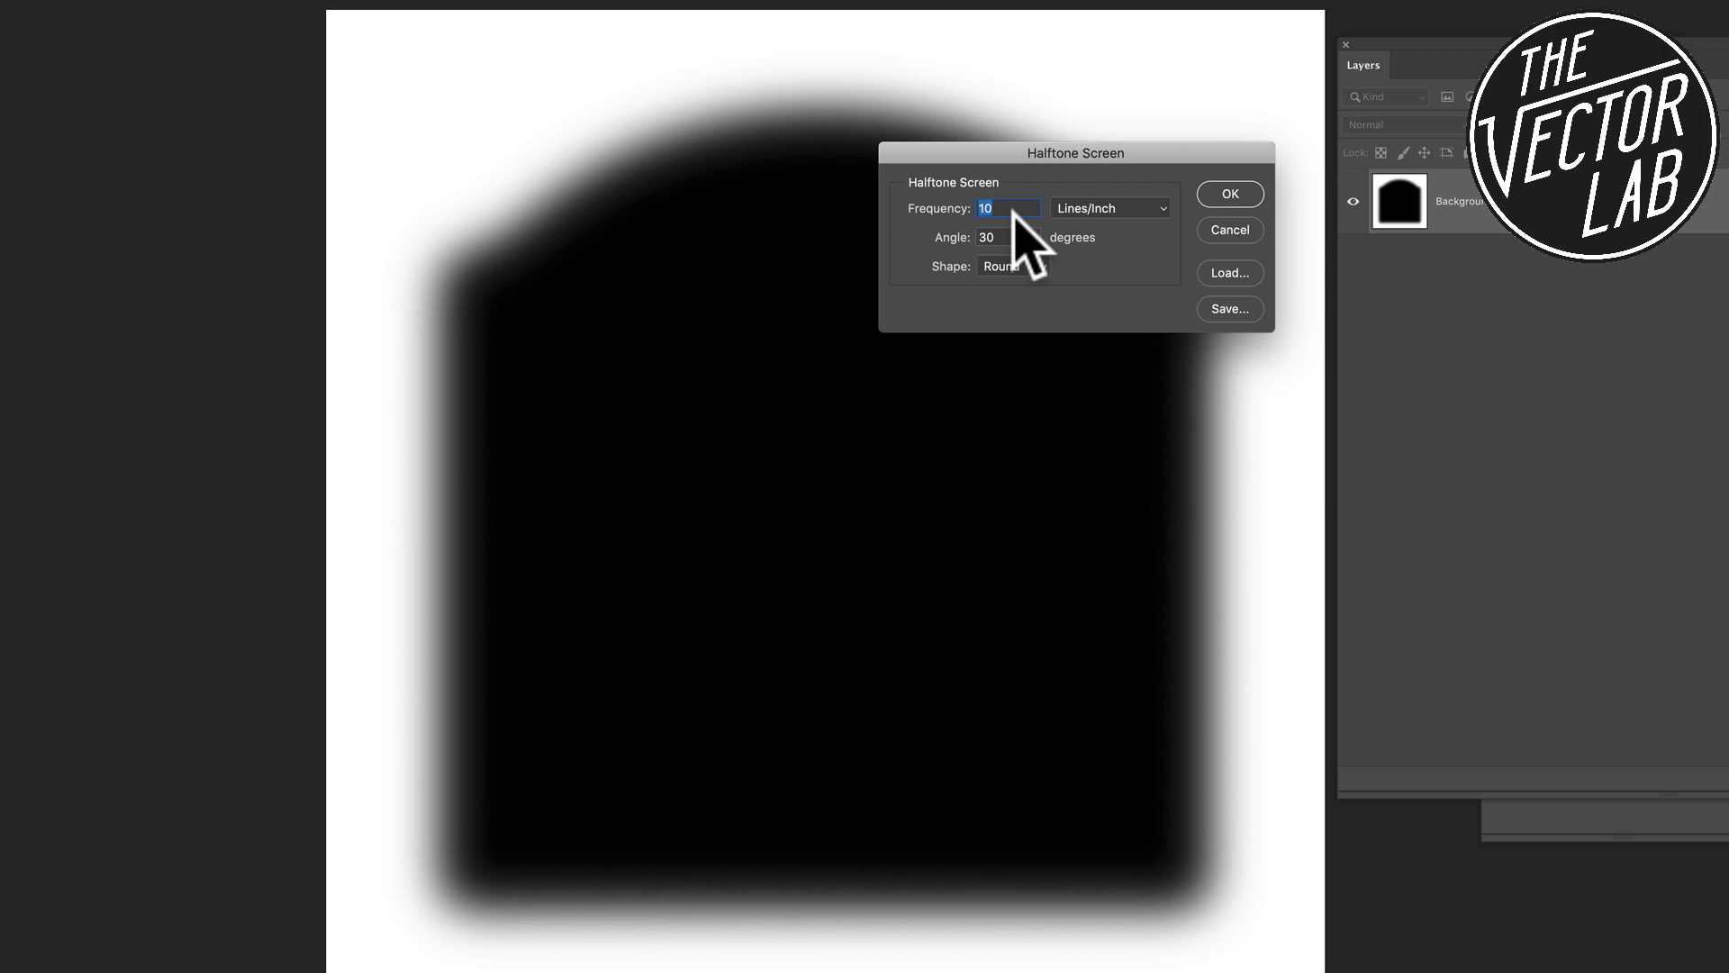
click(1232, 193)
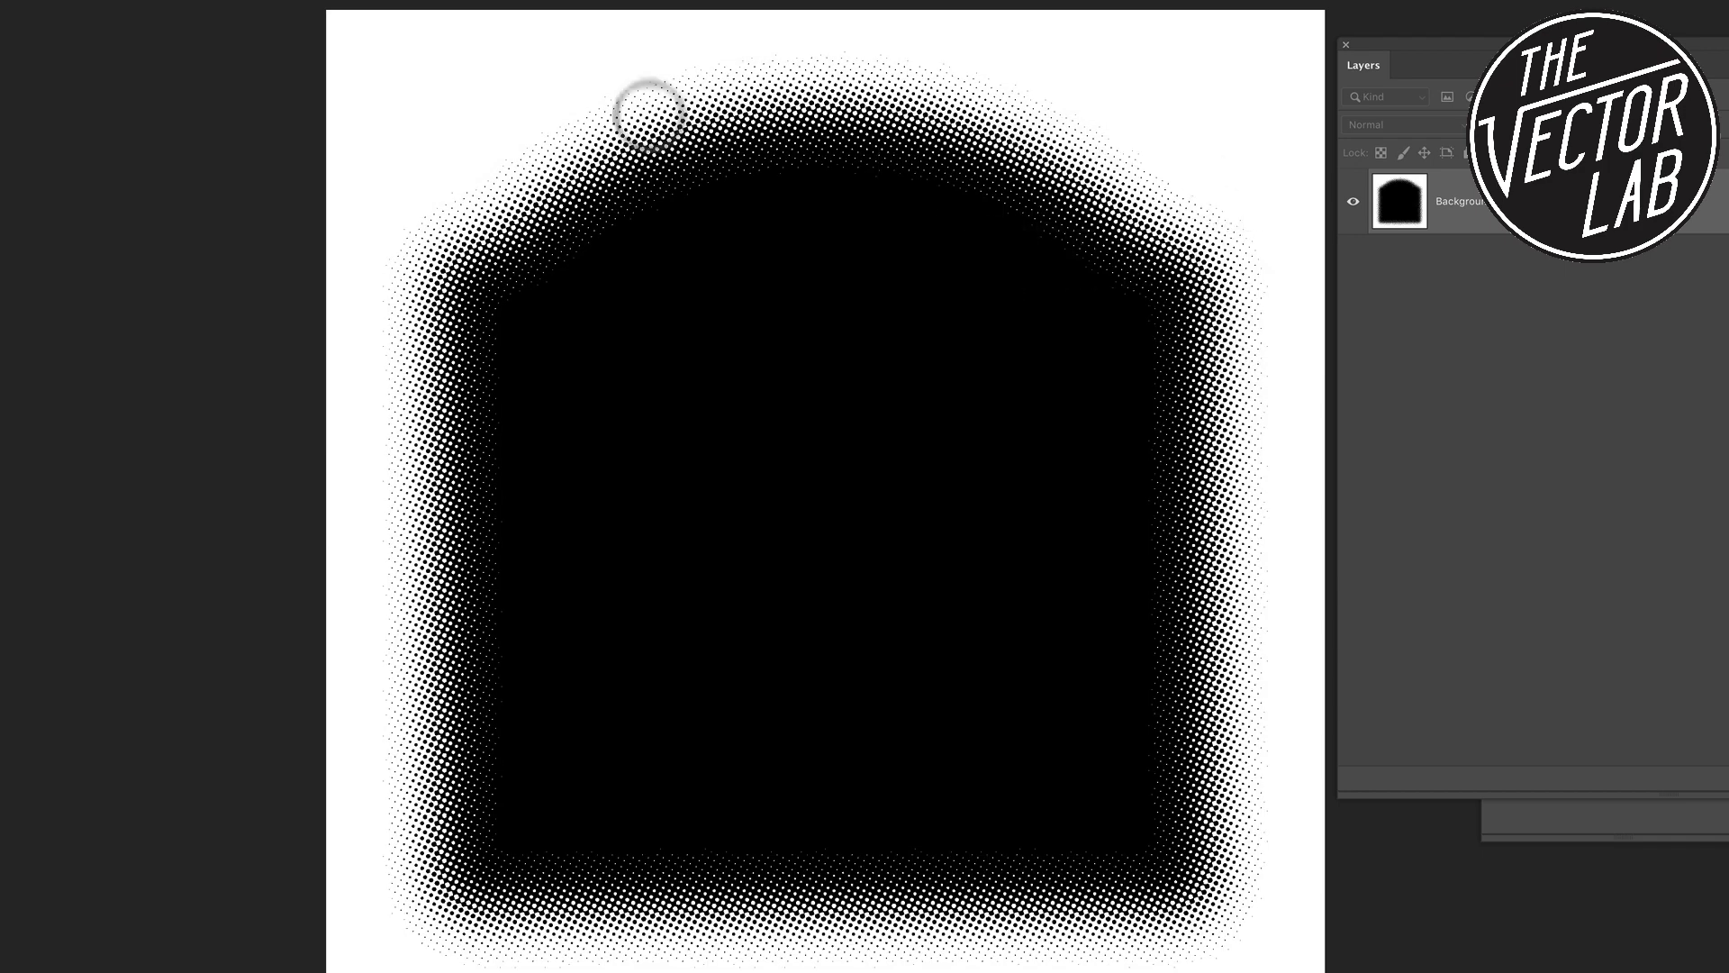
Select and copy the entire halftone image, switch to Illustrator, and paste it into the orange badge artboard.
key(v)
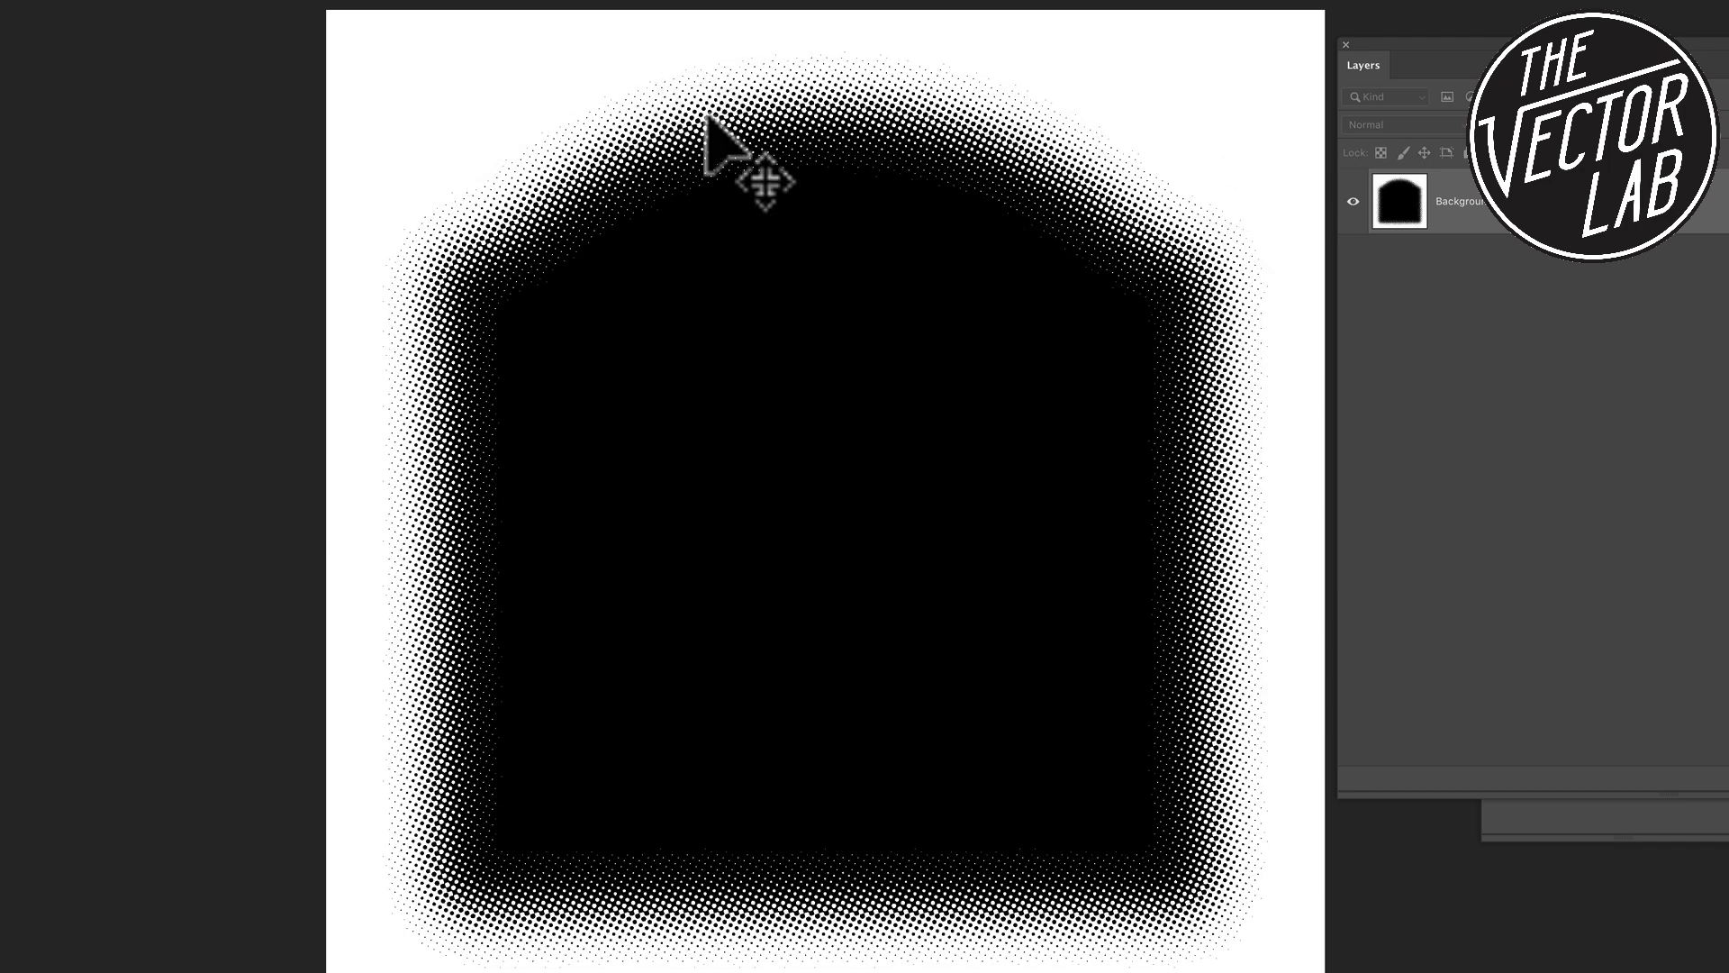
key(e)
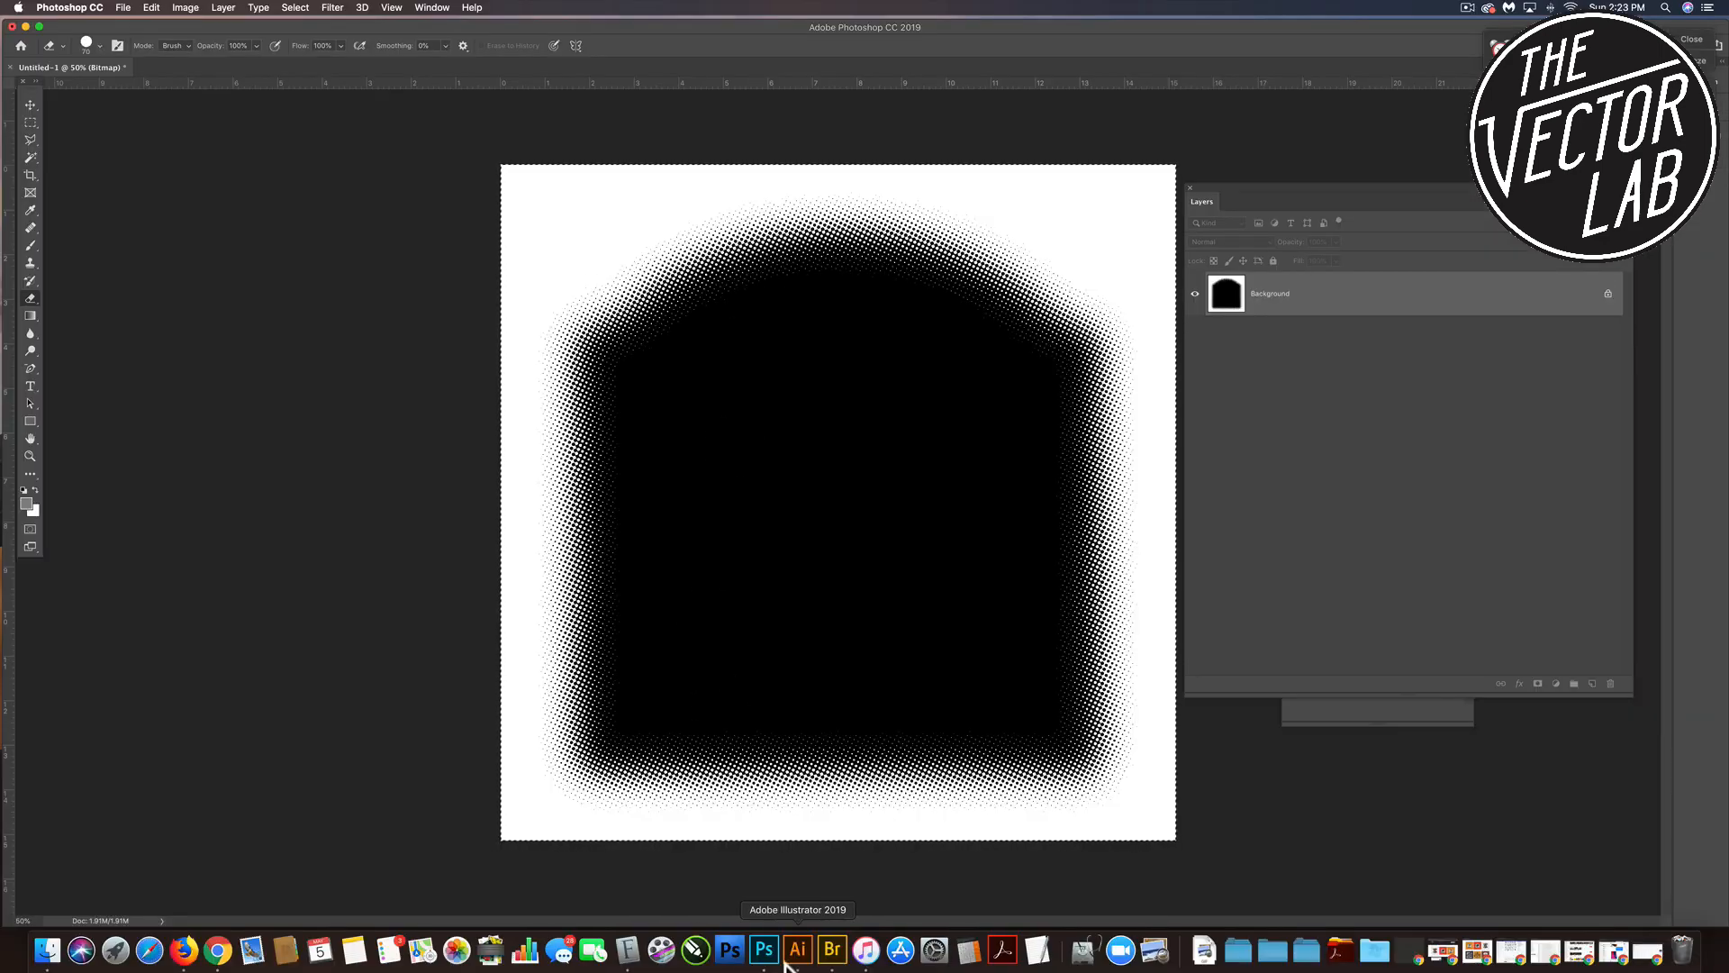
click(796, 960)
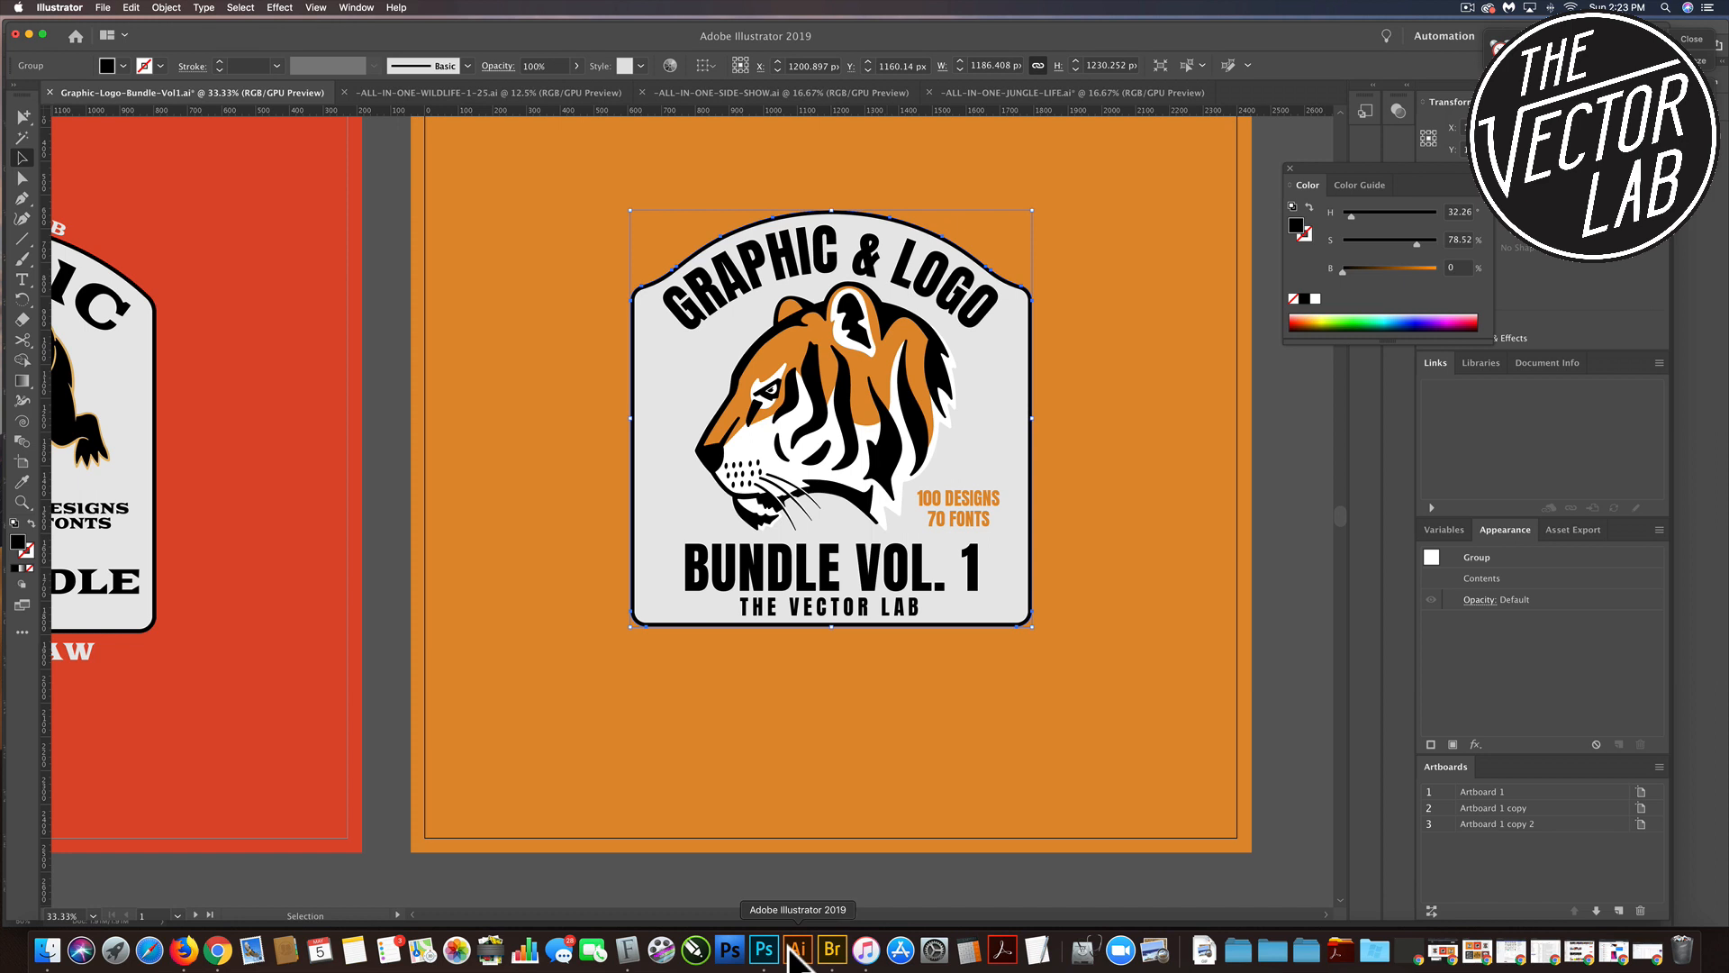
key(super+v)
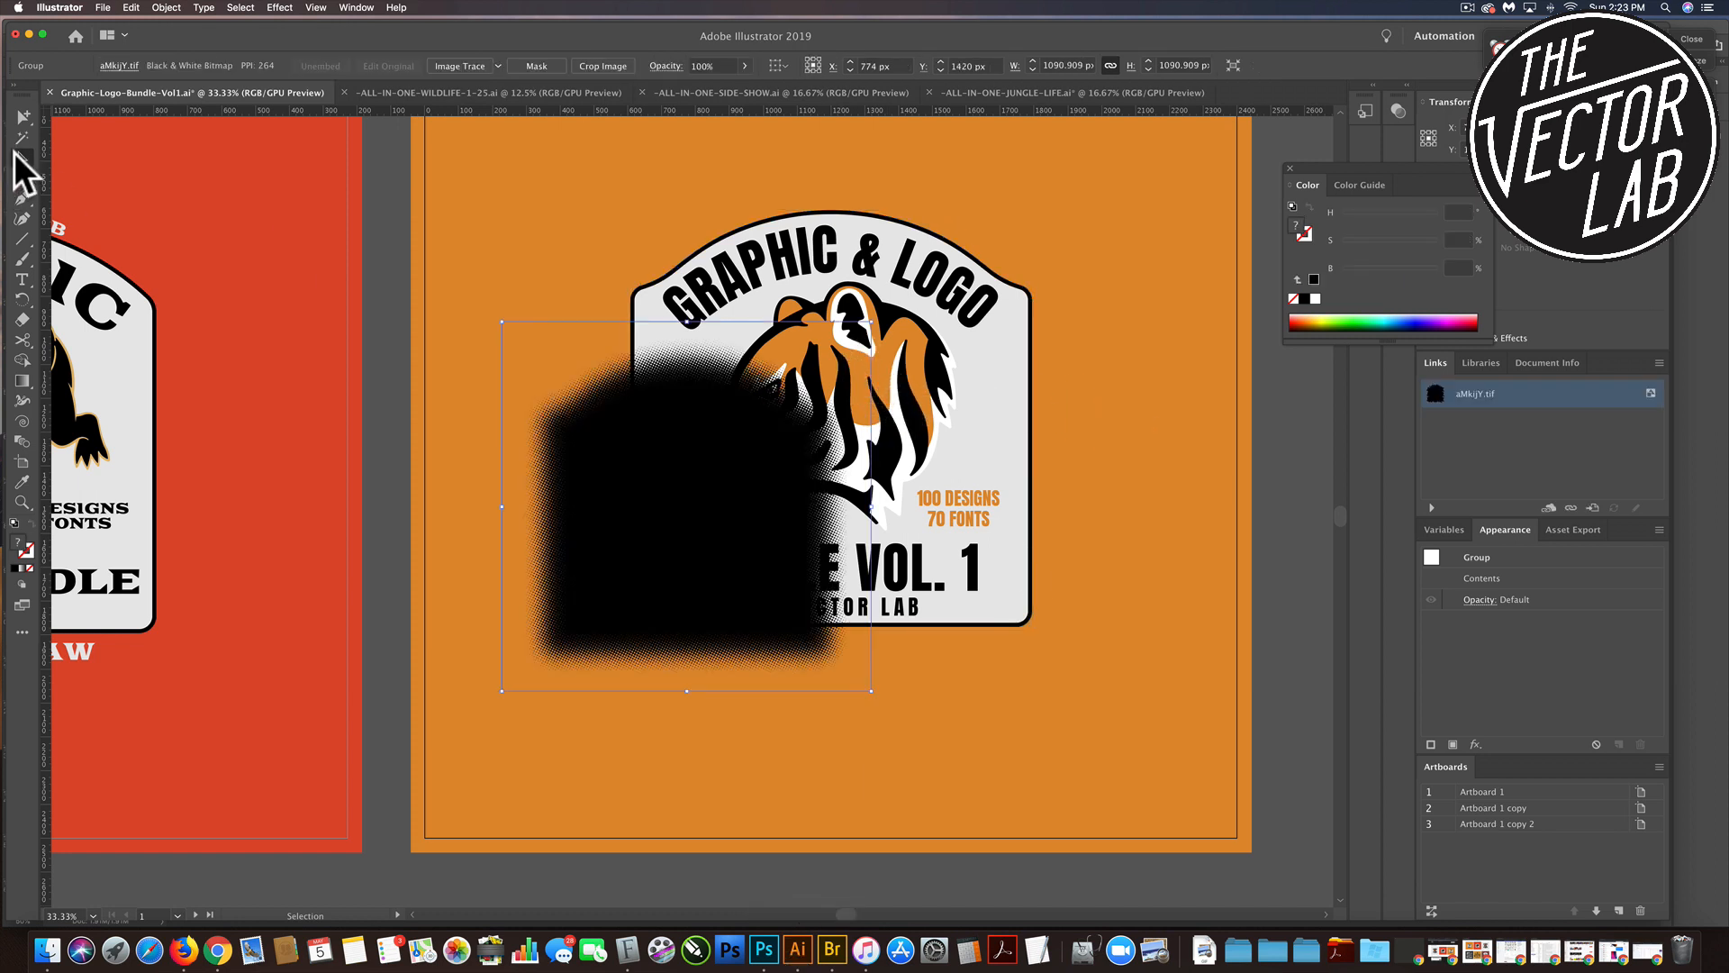
Enlarge the pasted halftone to about 1793 px square and center it over the tiger badge.
drag(871, 322, 1121, 154)
drag(895, 460, 941, 460)
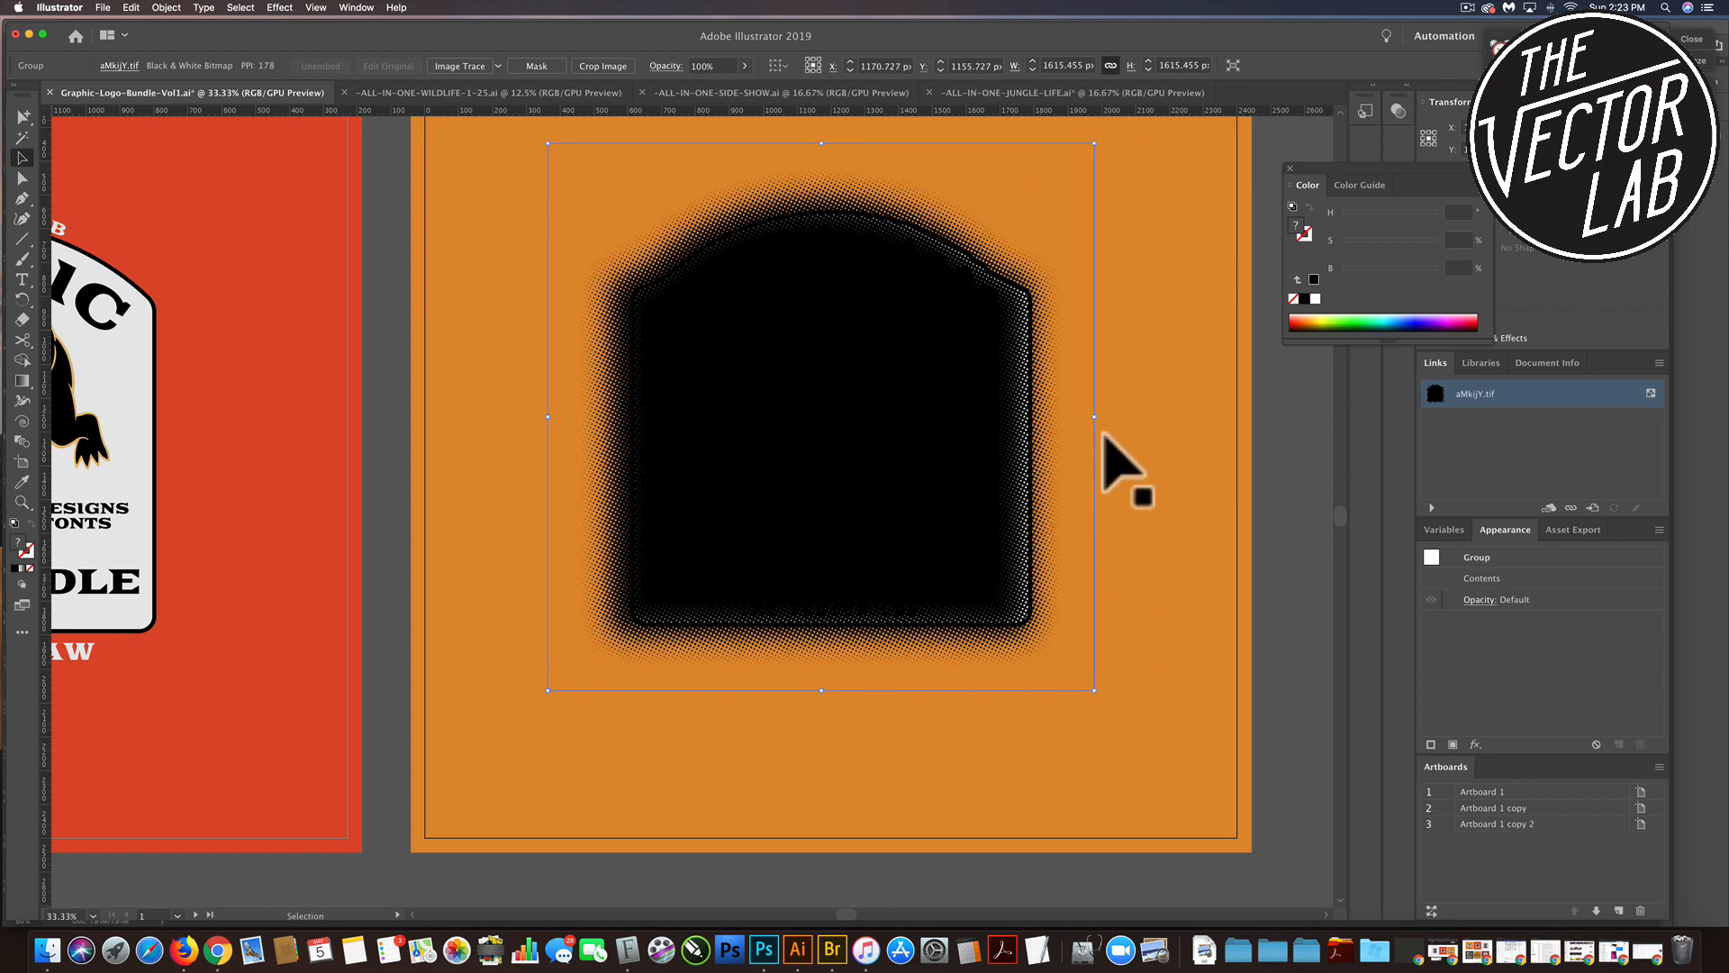
drag(1097, 420, 1130, 417)
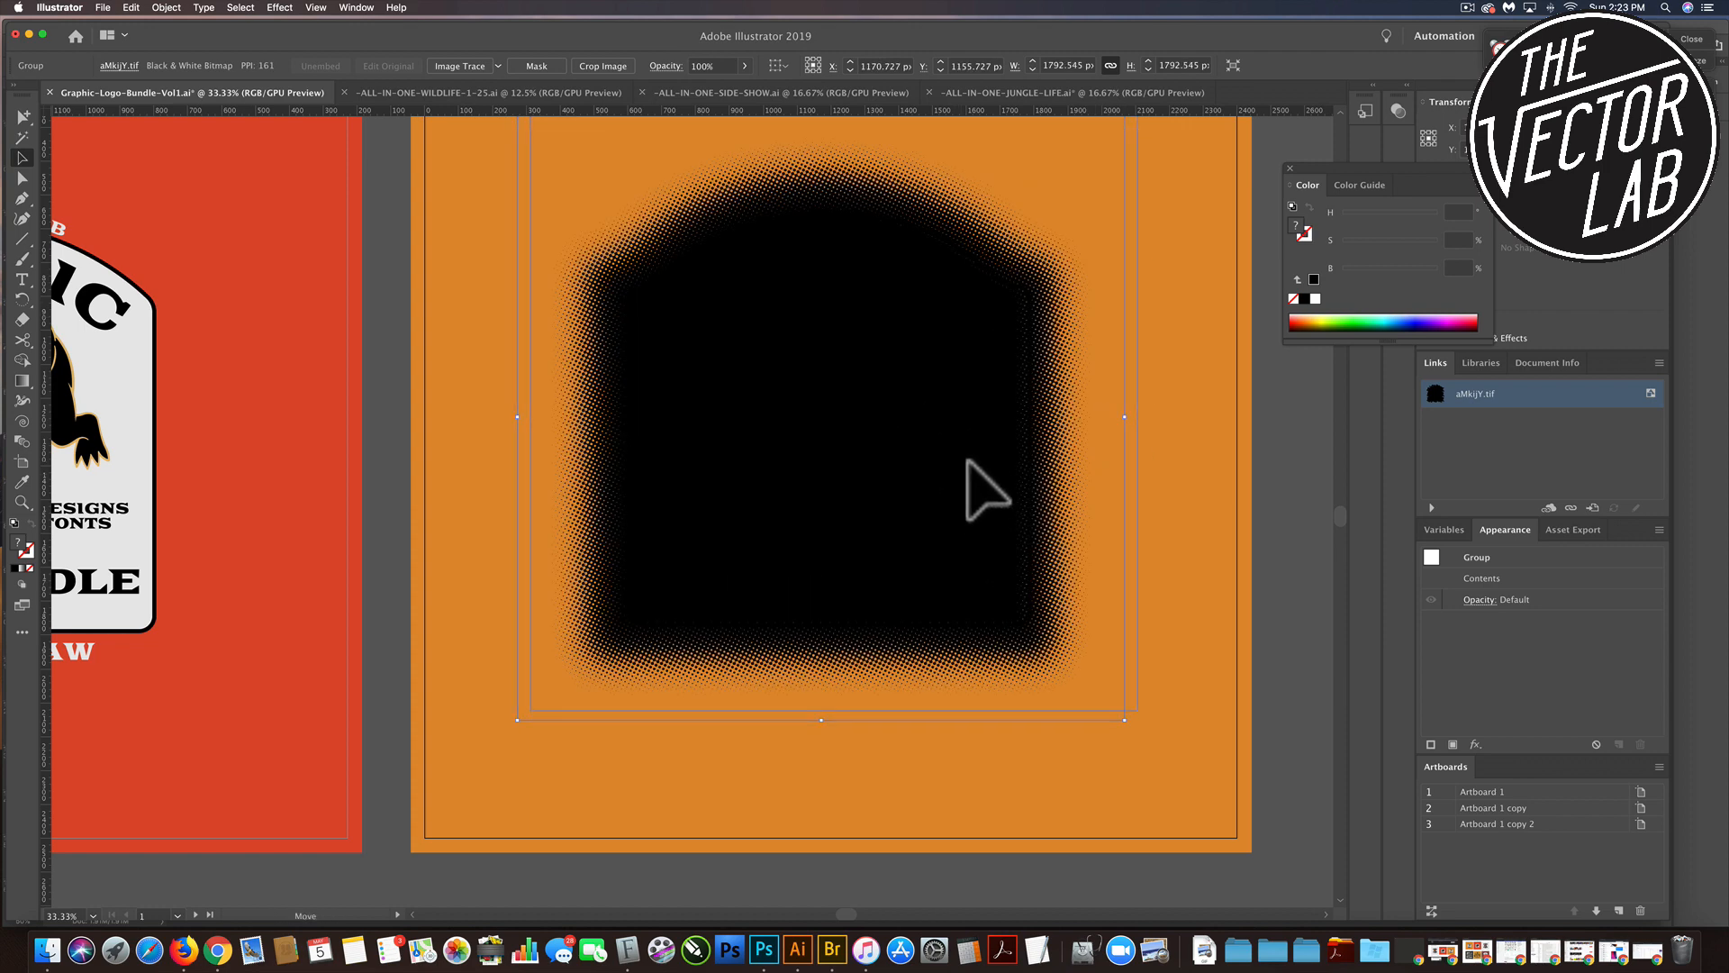
drag(967, 459, 952, 468)
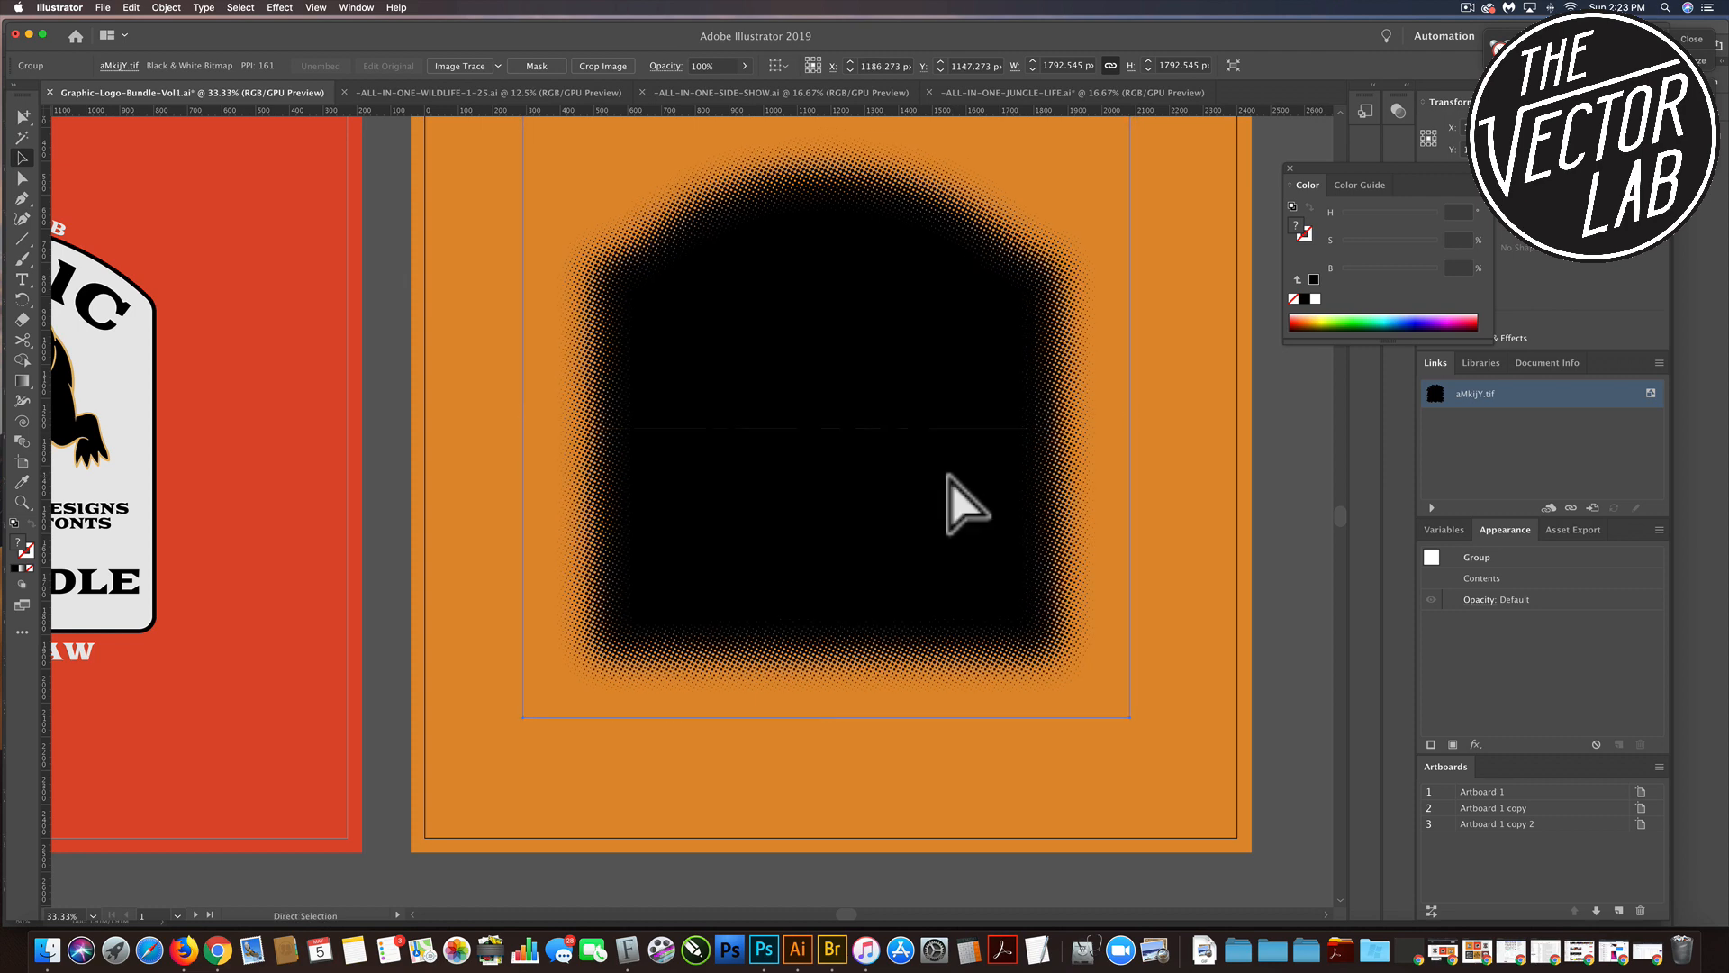
Cut the halftone and paste it directly in front of the orange background rectangle, behind the badge.
key(super+x)
click(927, 768)
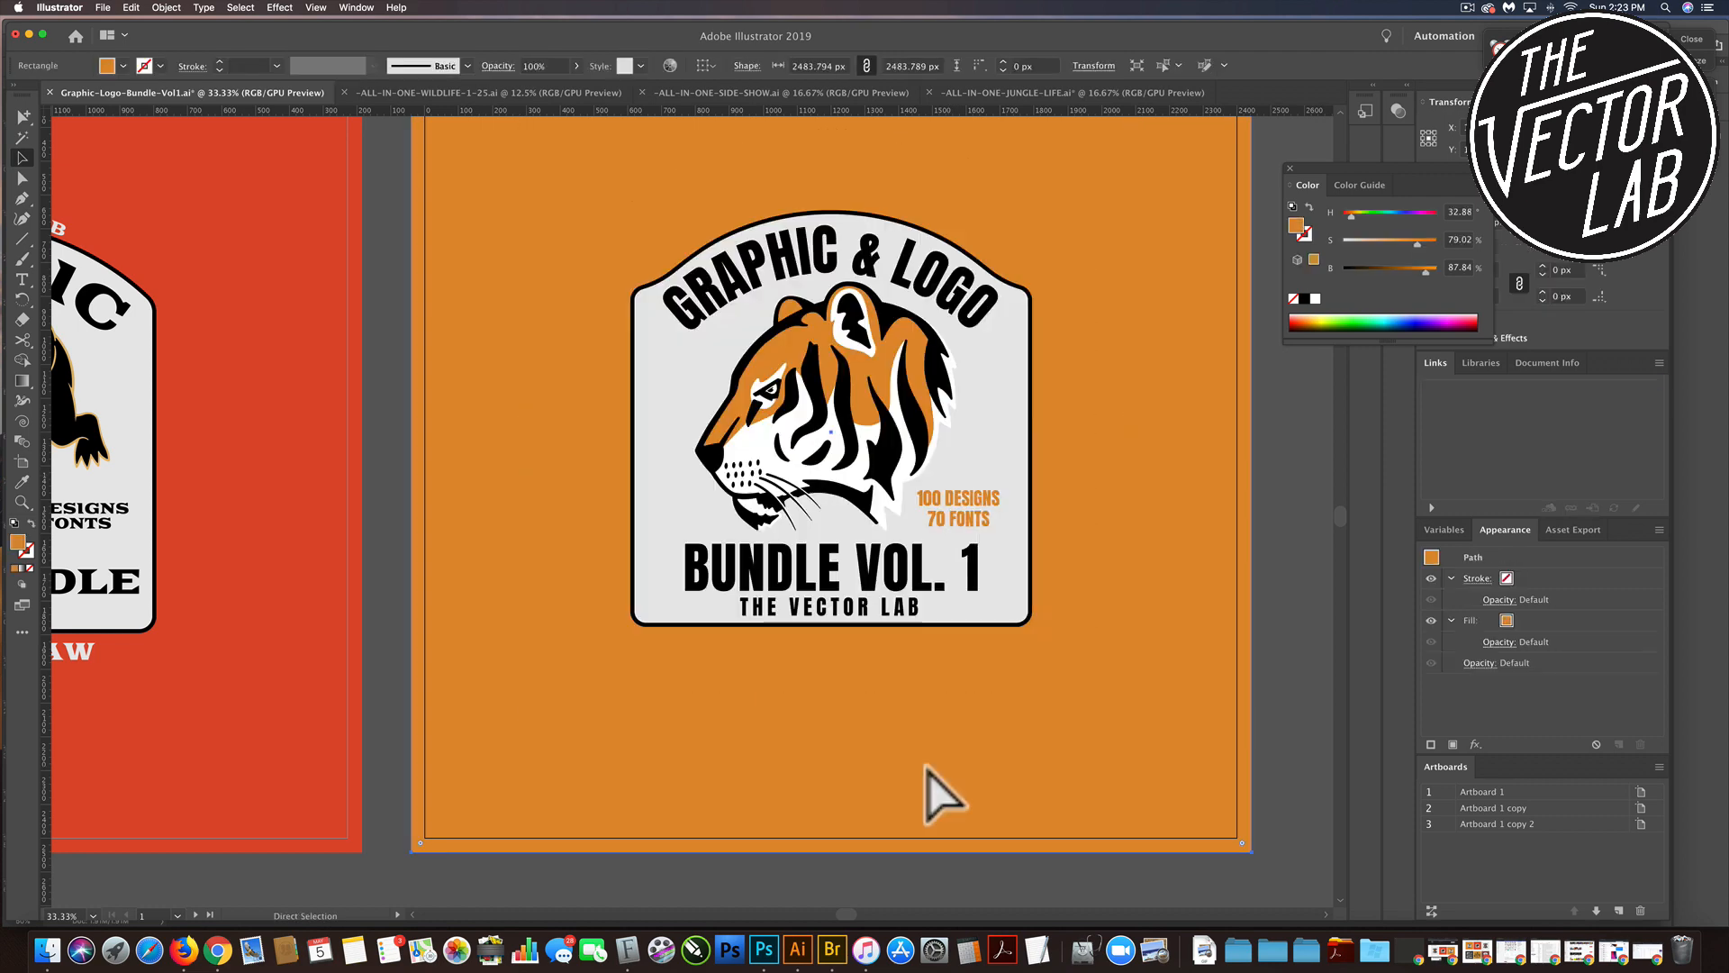
key(super+f)
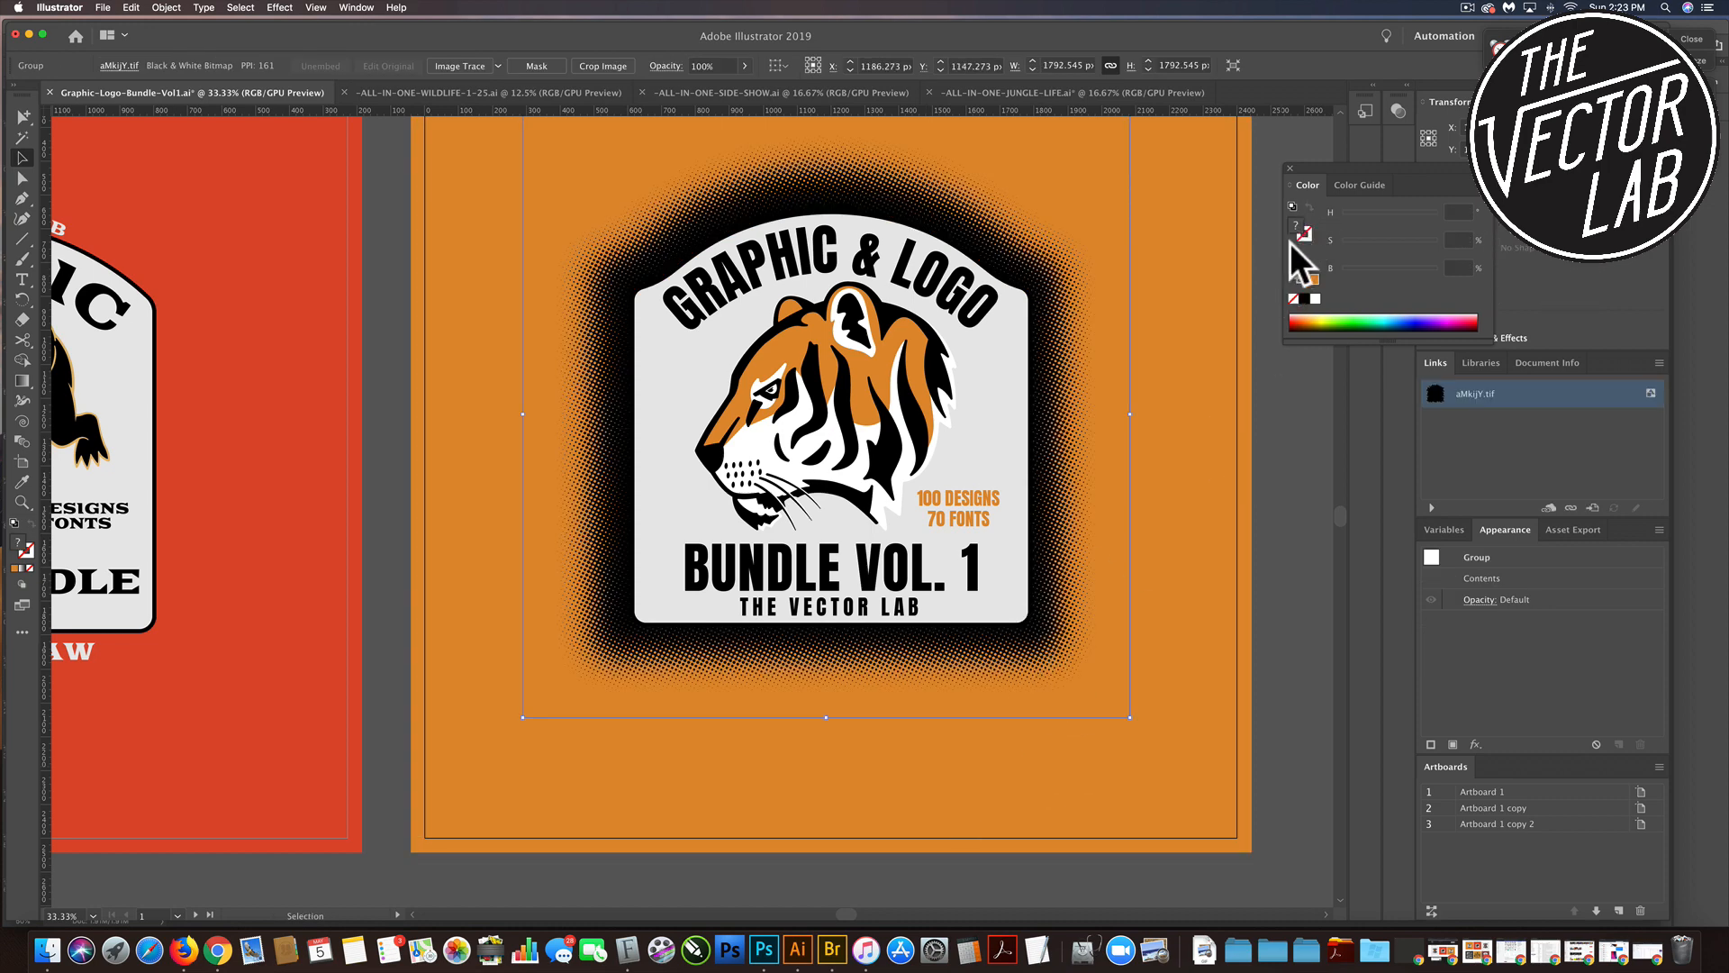
Recolor the halftone shadow with the sampled background orange, darken it to about 46% brightness, and lower the brightness to 0%.
click(23, 481)
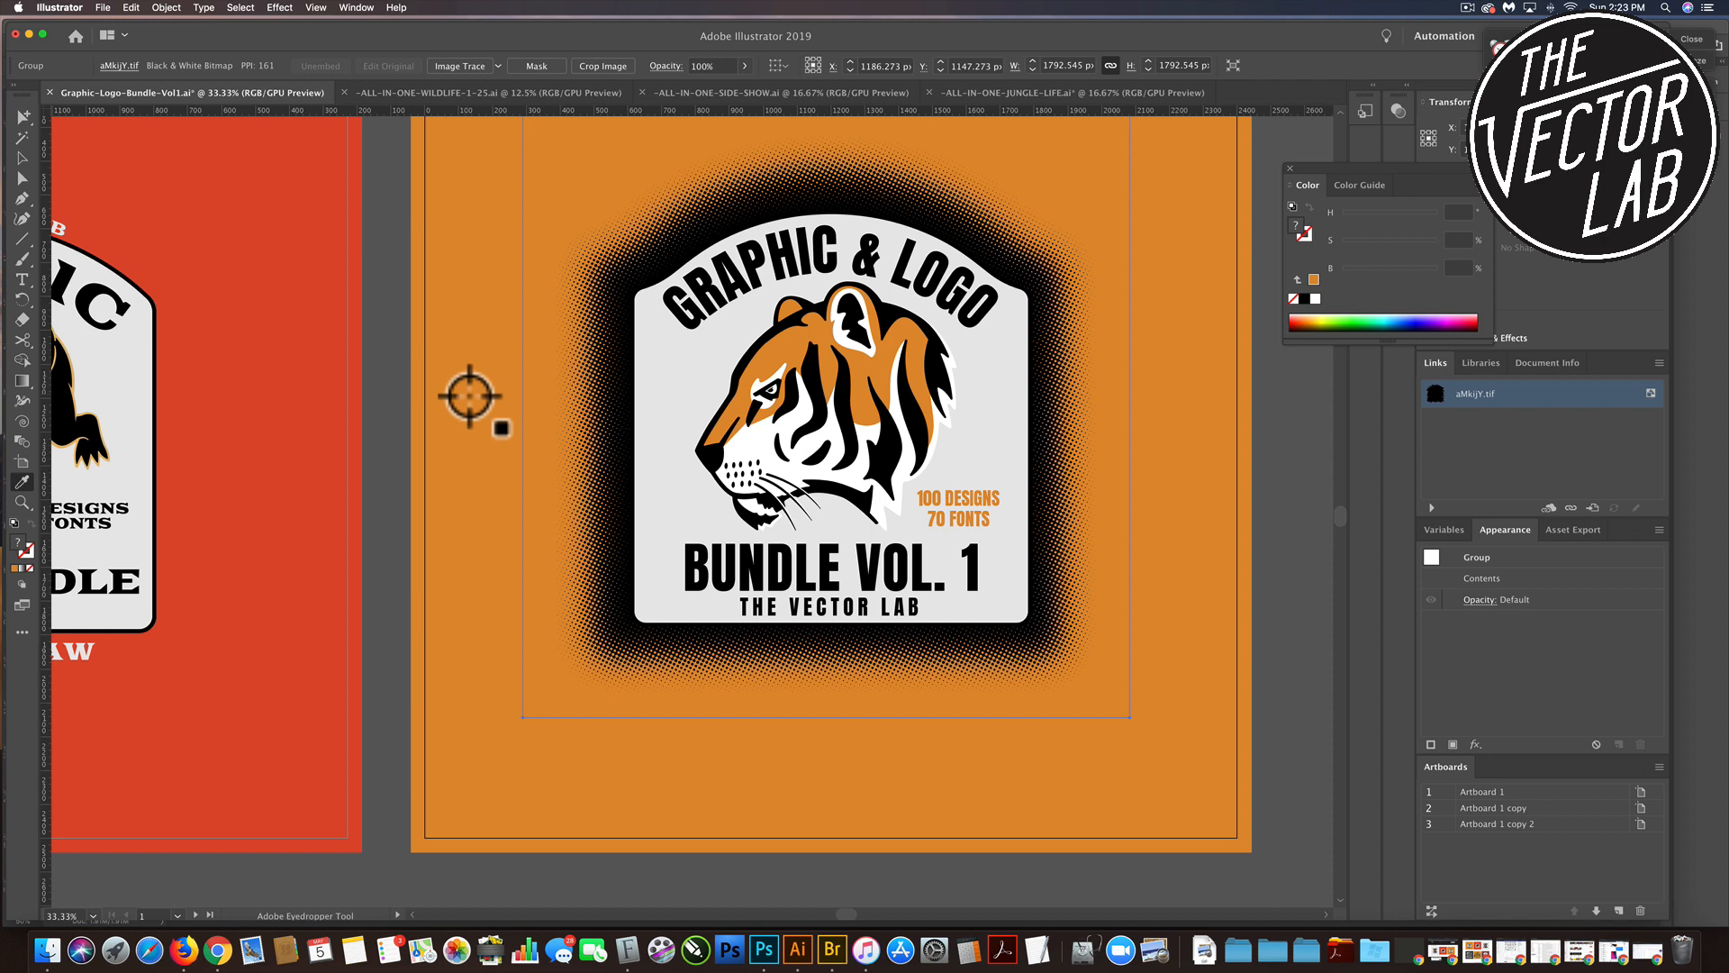
click(469, 396)
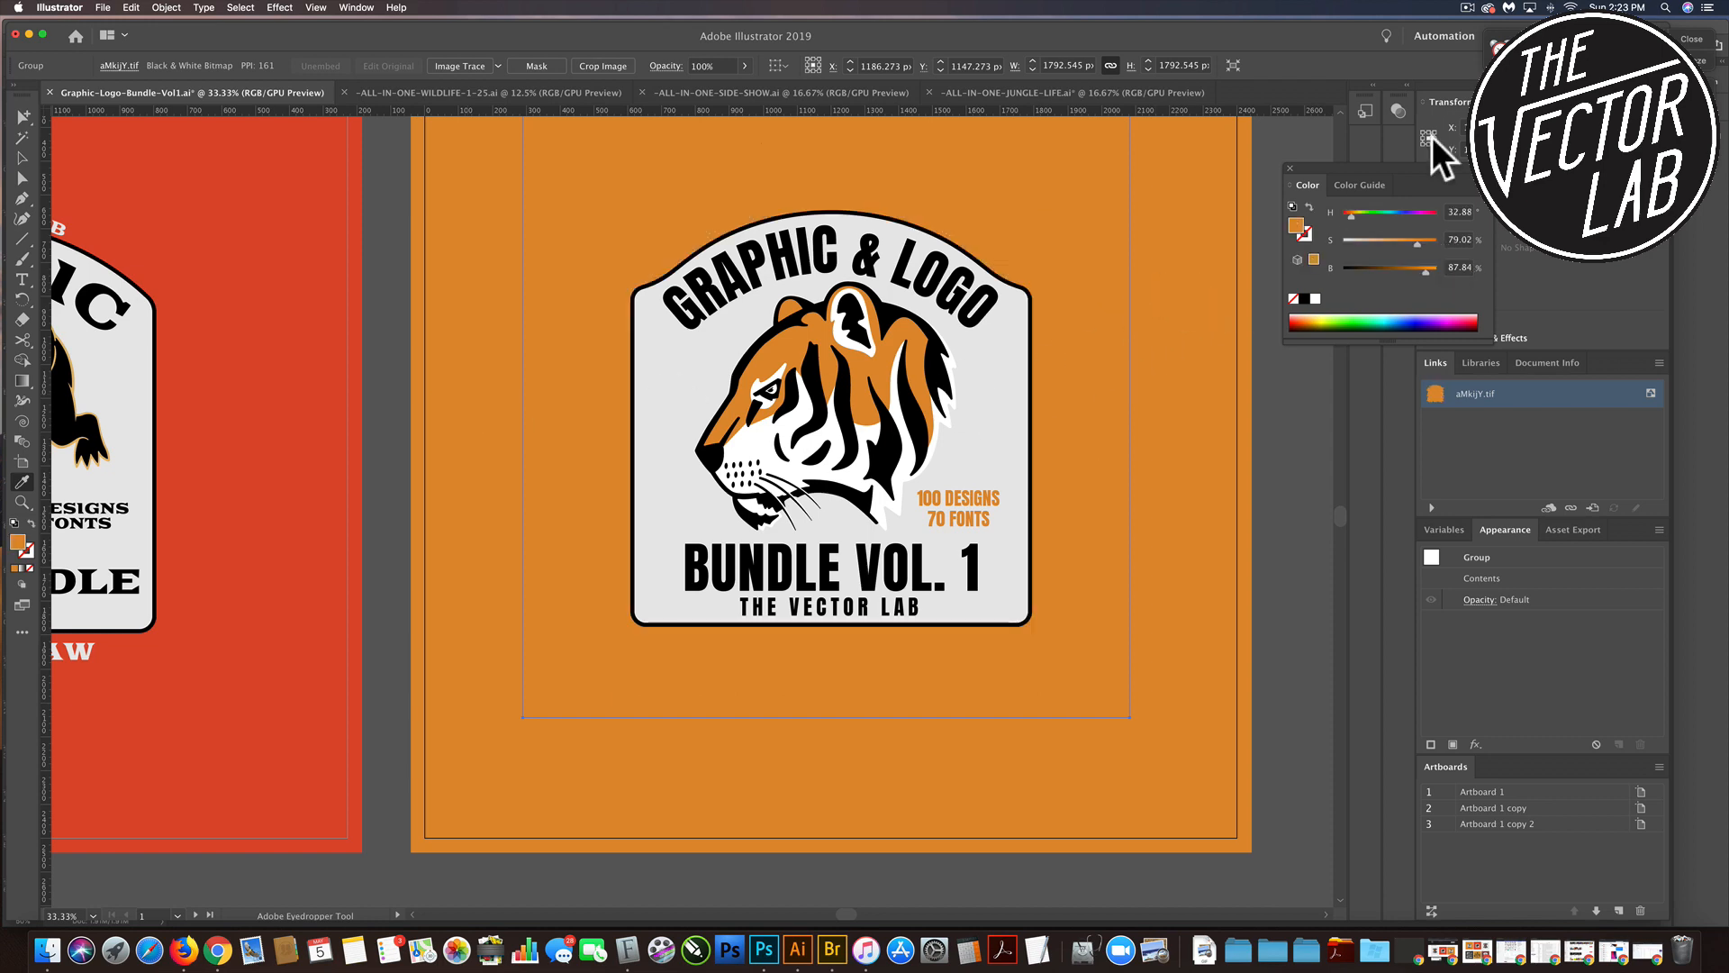
drag(1407, 165, 1194, 231)
drag(1205, 335, 1171, 338)
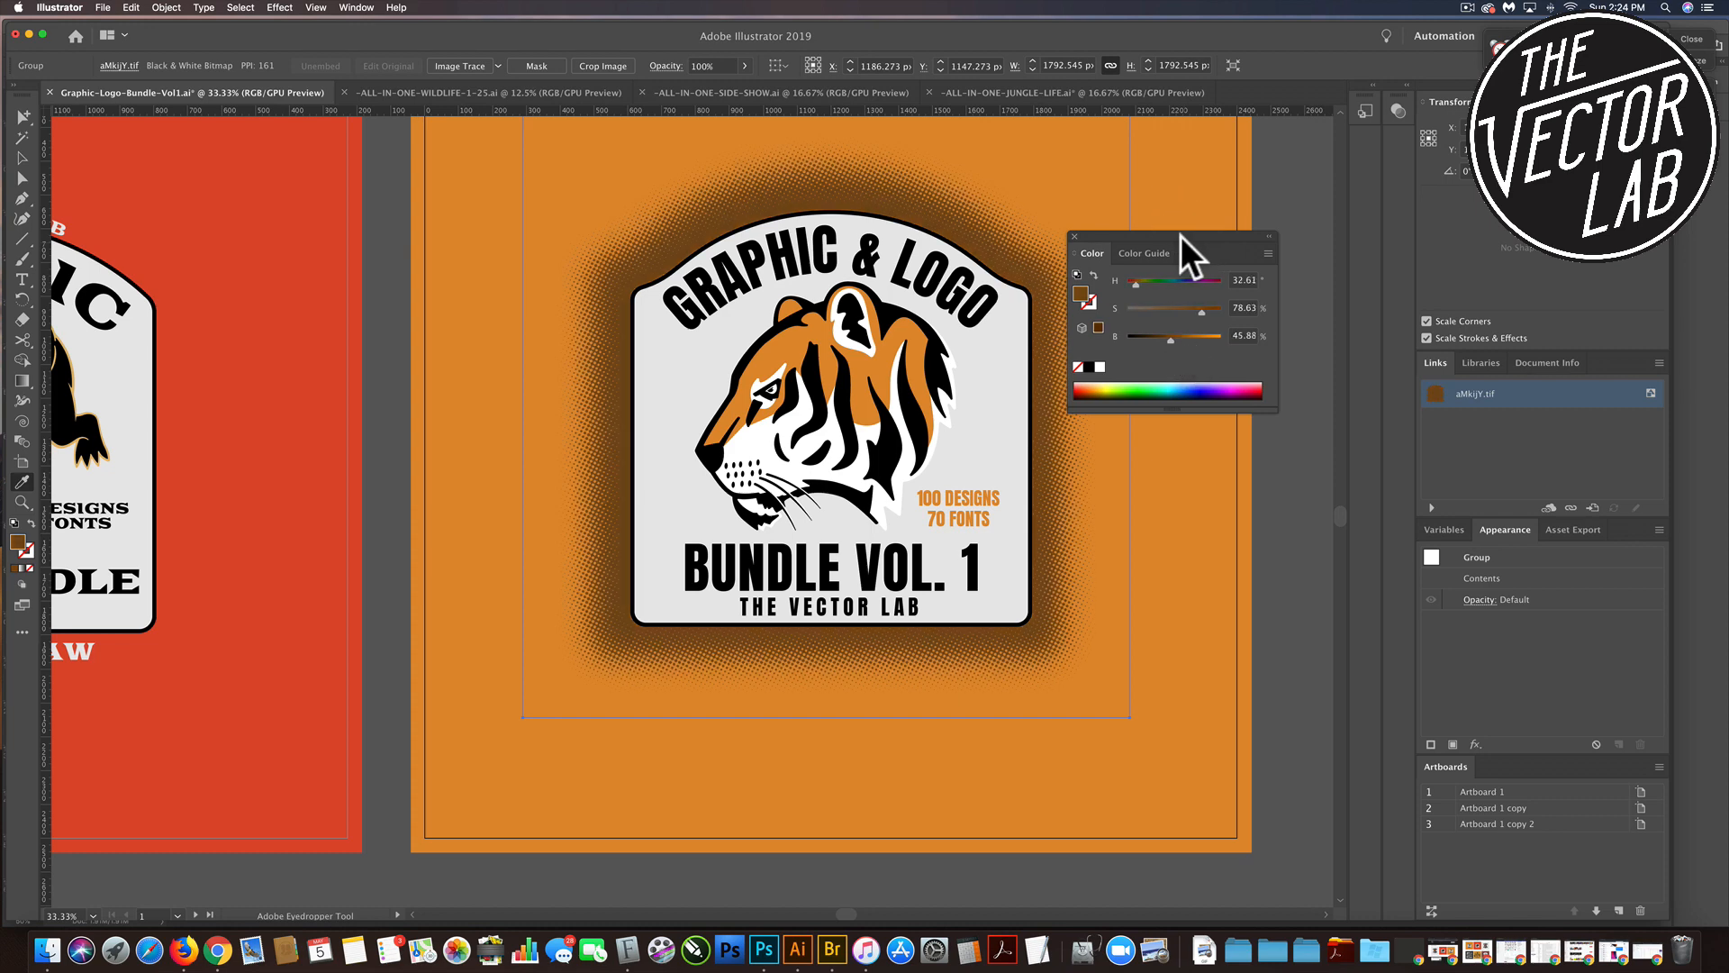
drag(1180, 236, 1203, 279)
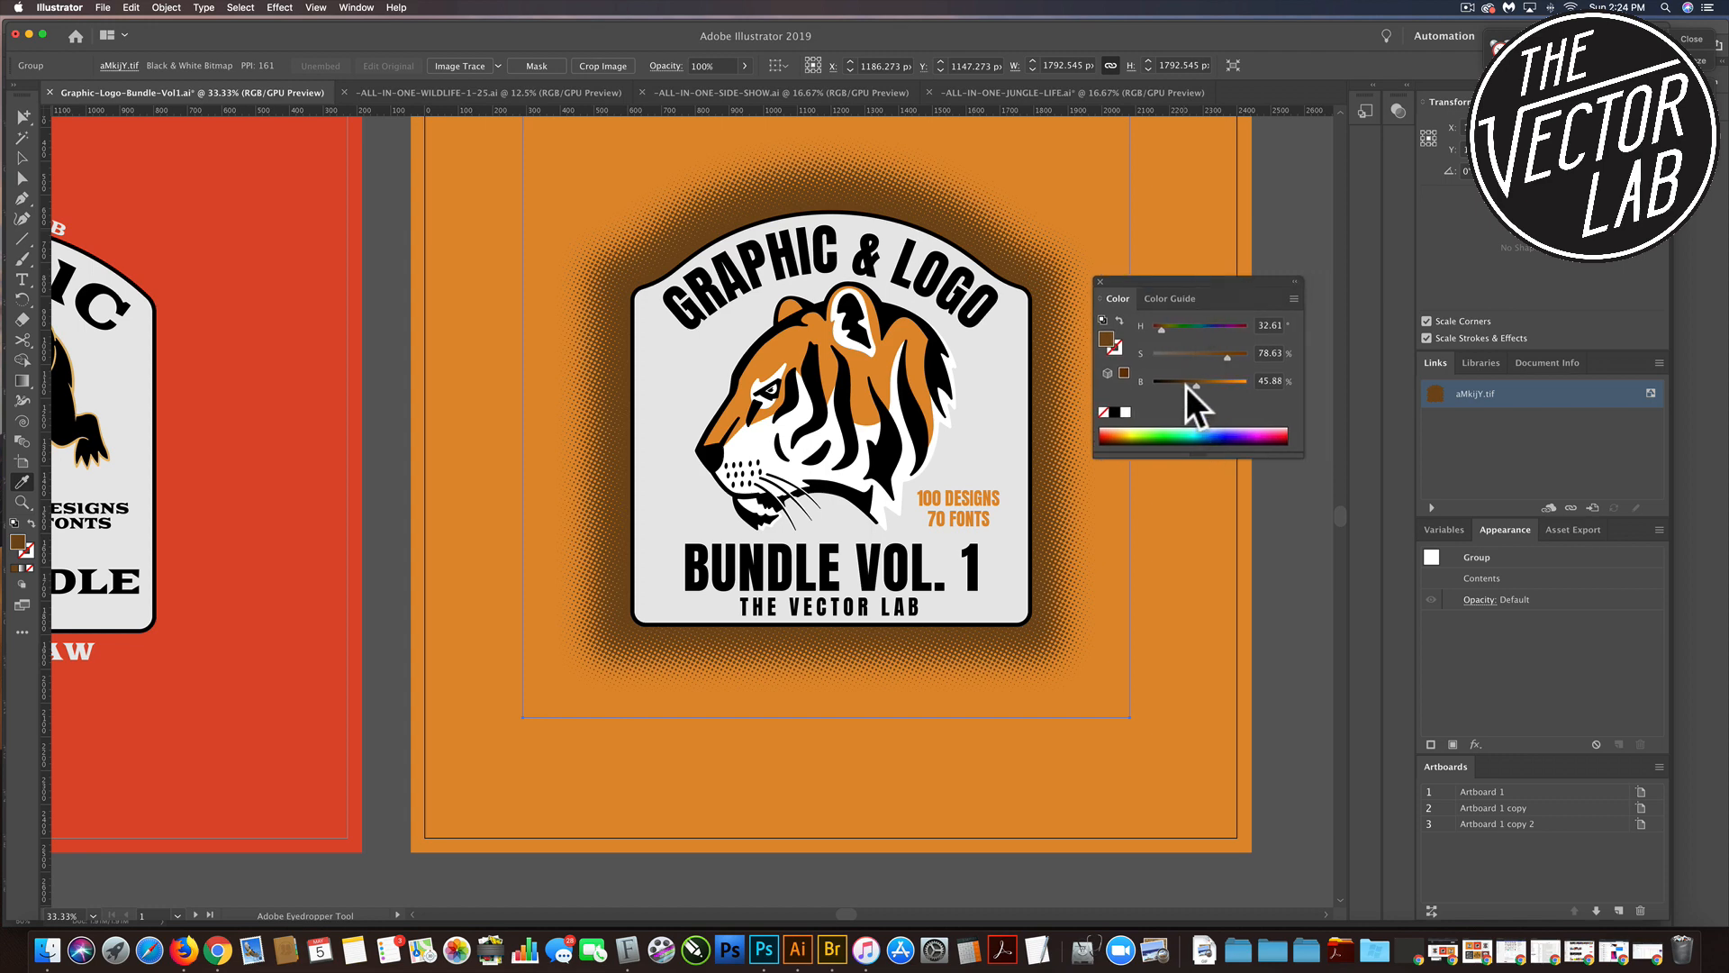
drag(1198, 382, 1144, 383)
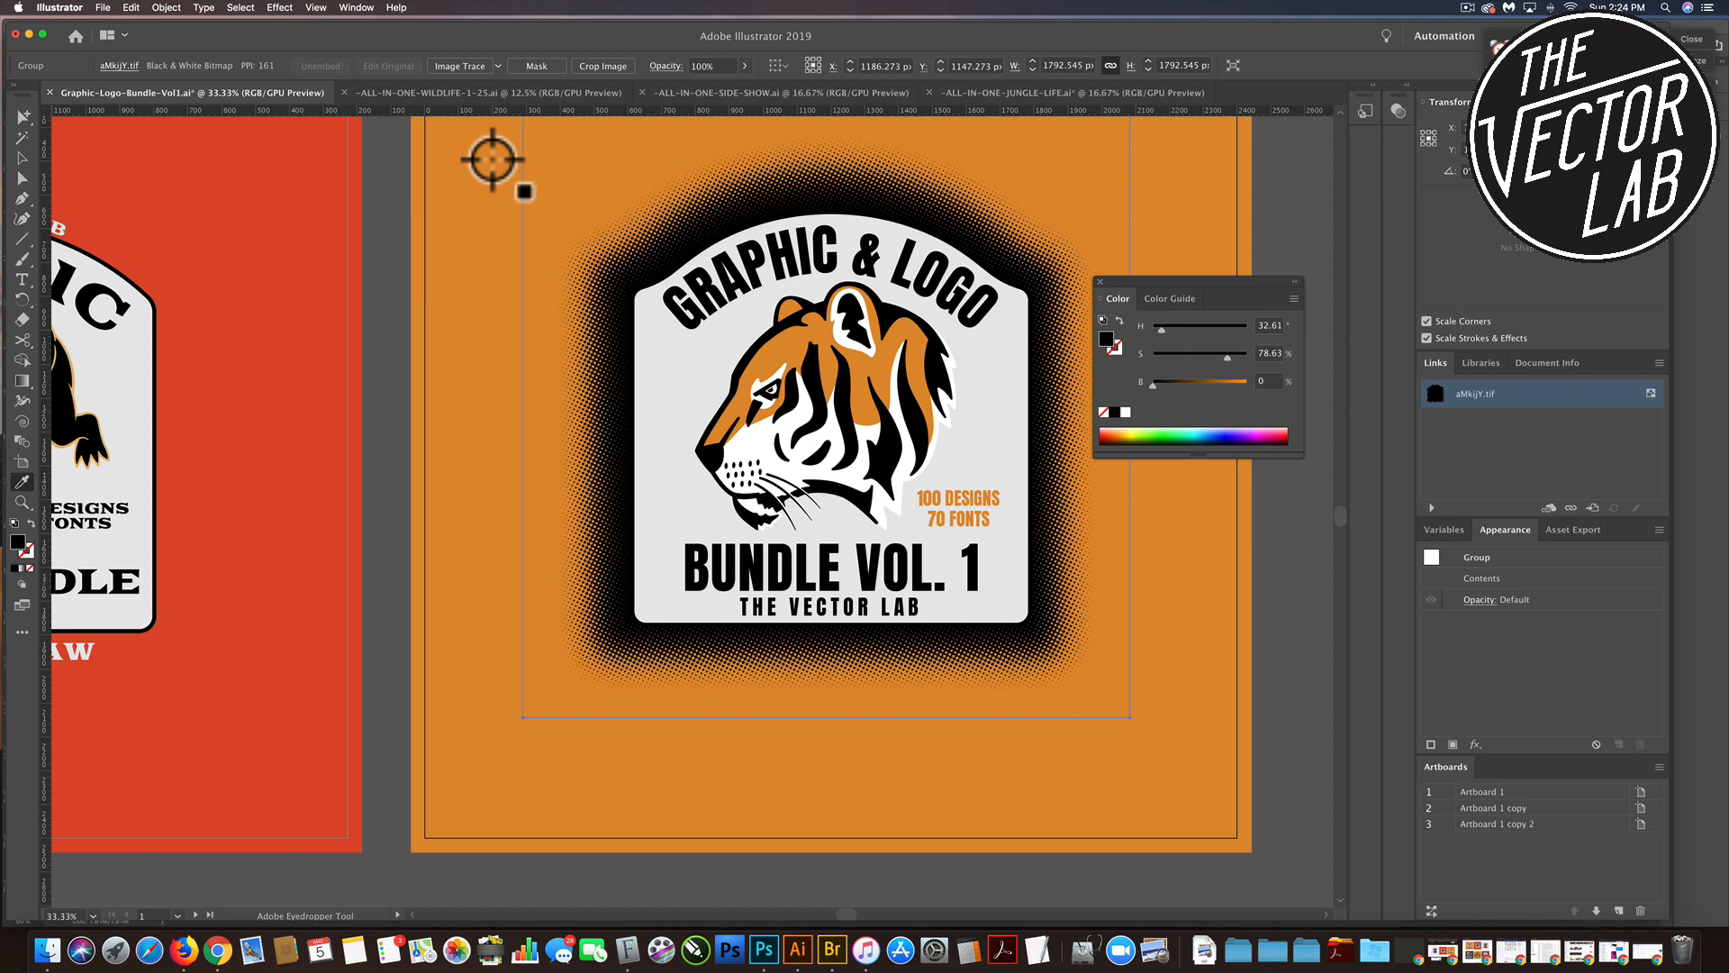
Bring the halftone image to the front, apply Image Trace with the default preset, and expand the tracing into editable paths.
key(shift+super+bracketright)
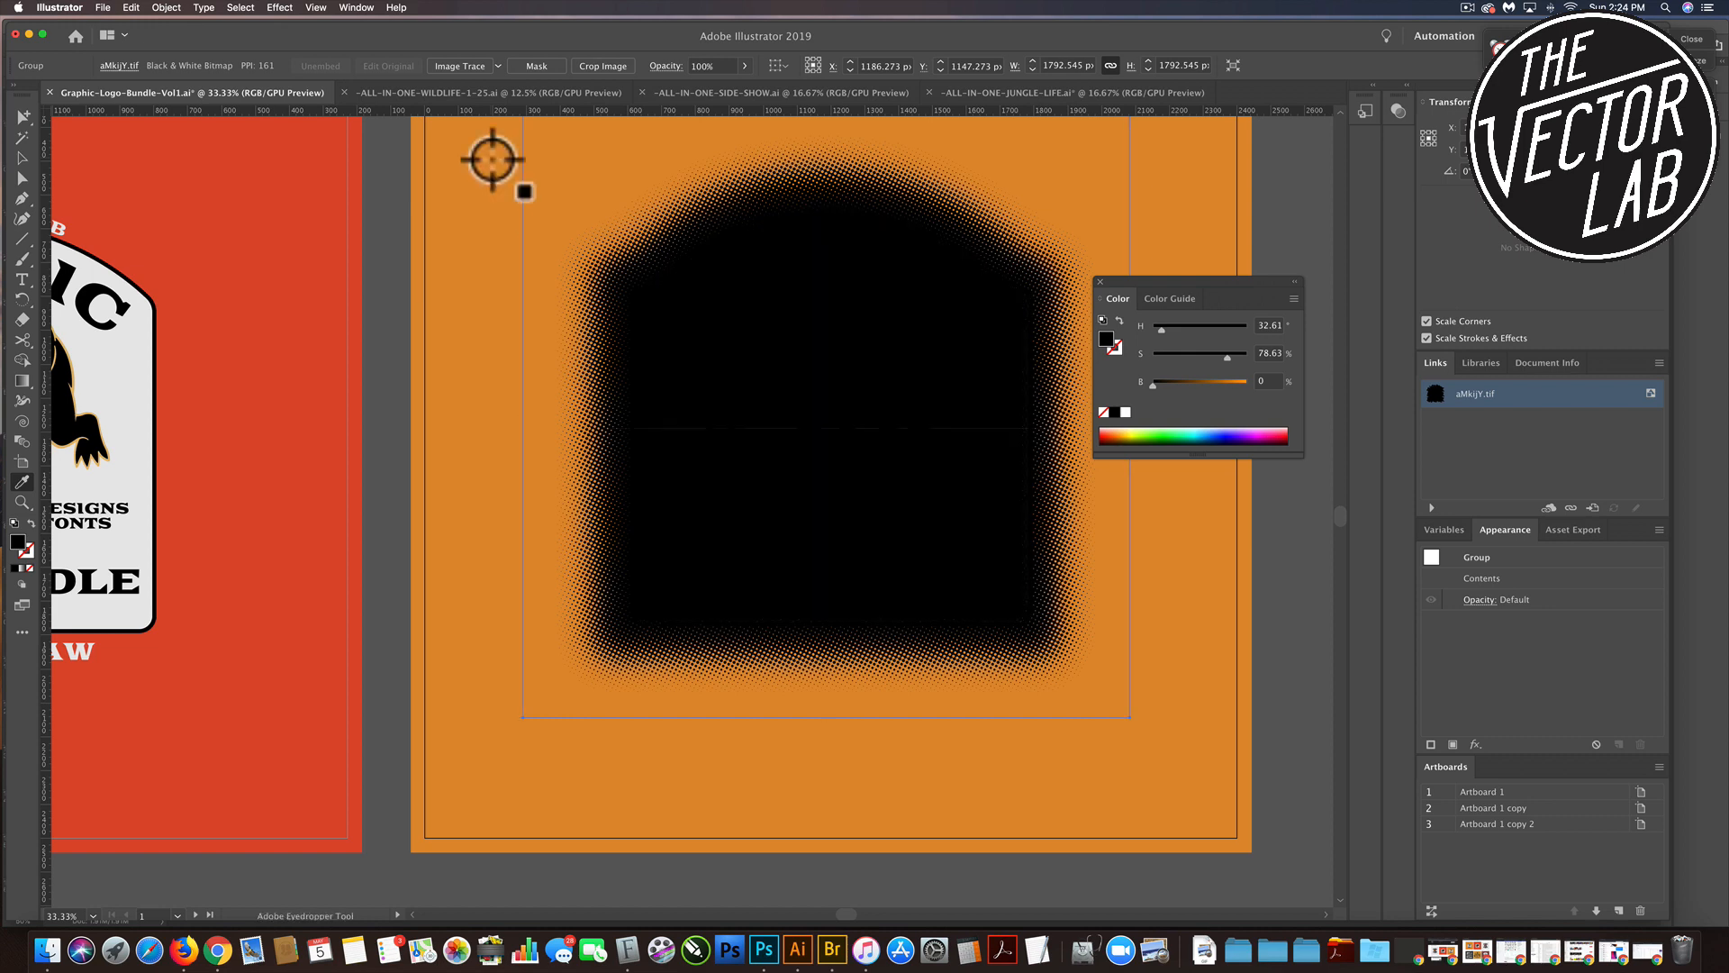
click(460, 62)
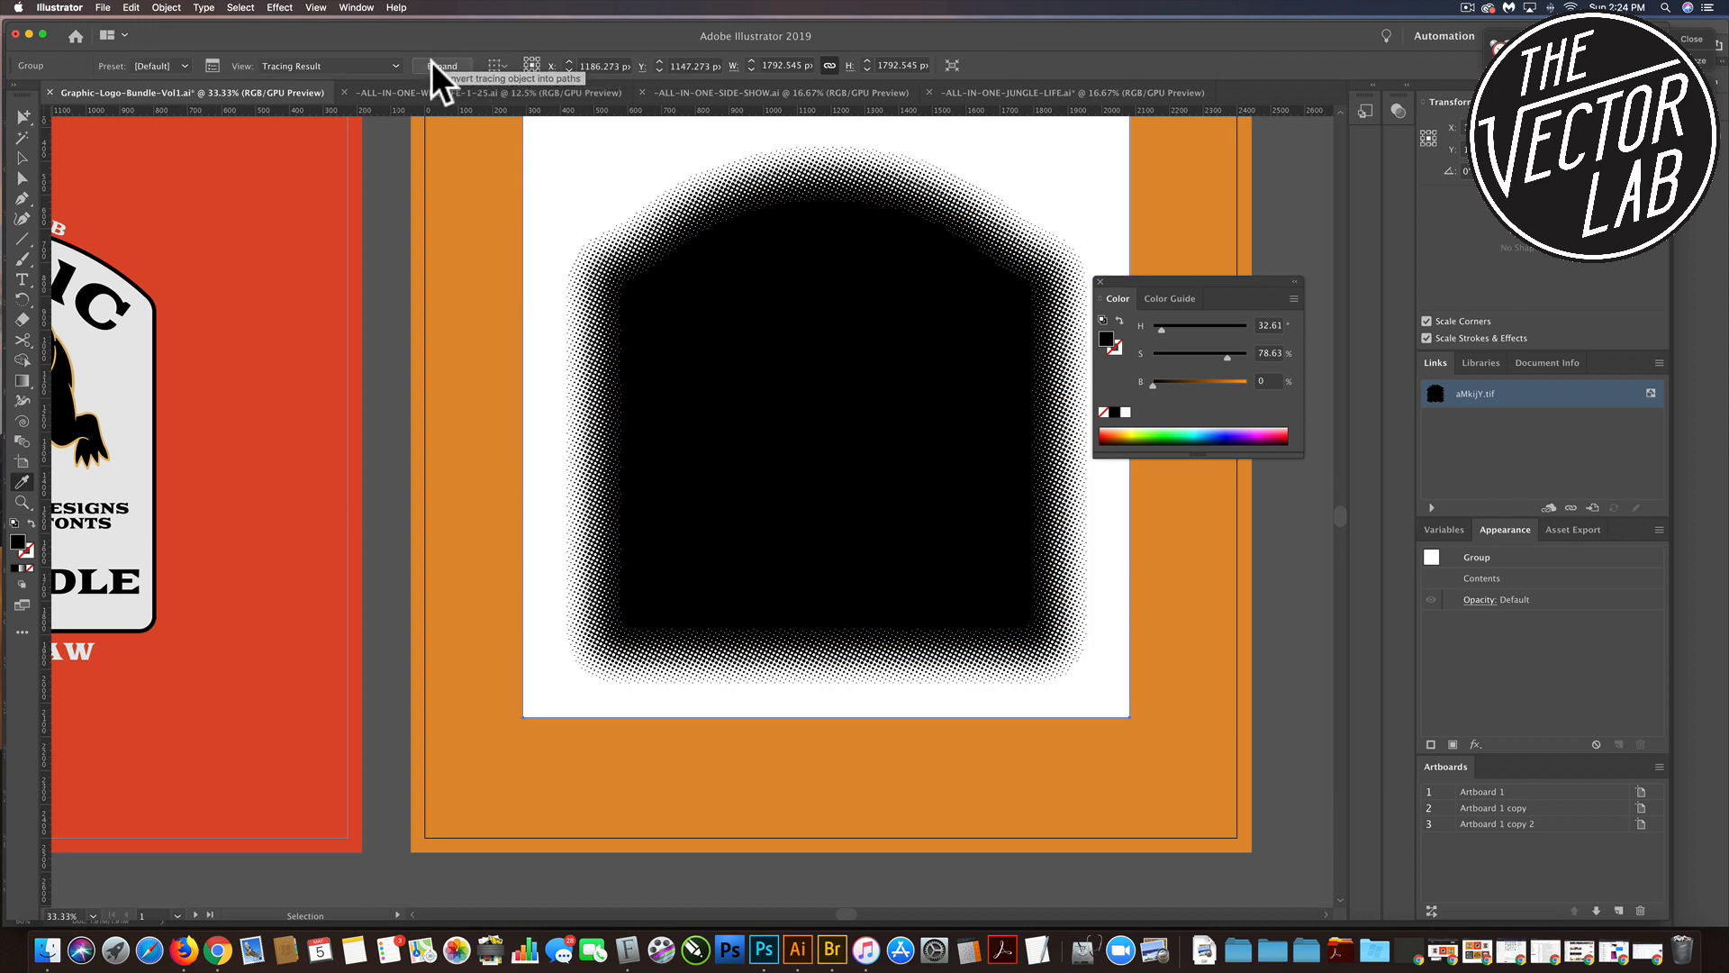
click(431, 62)
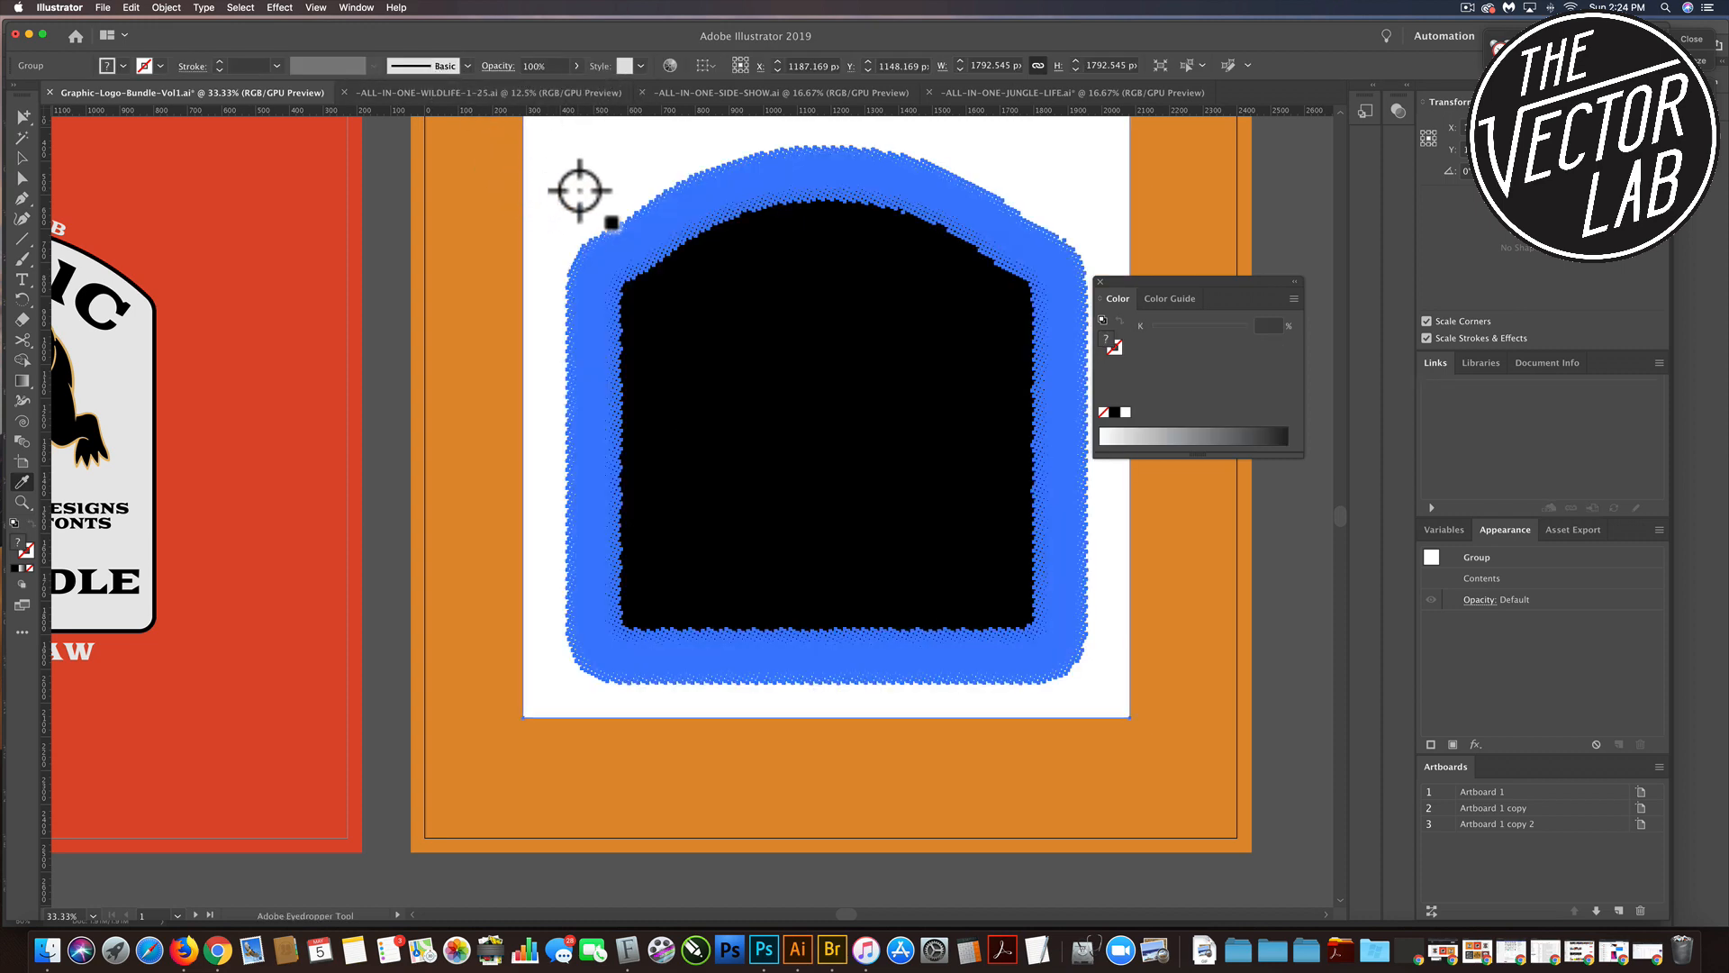
Isolate the traced halftone group, delete all its white shapes so only the black dots remain, and exit isolation.
click(23, 159)
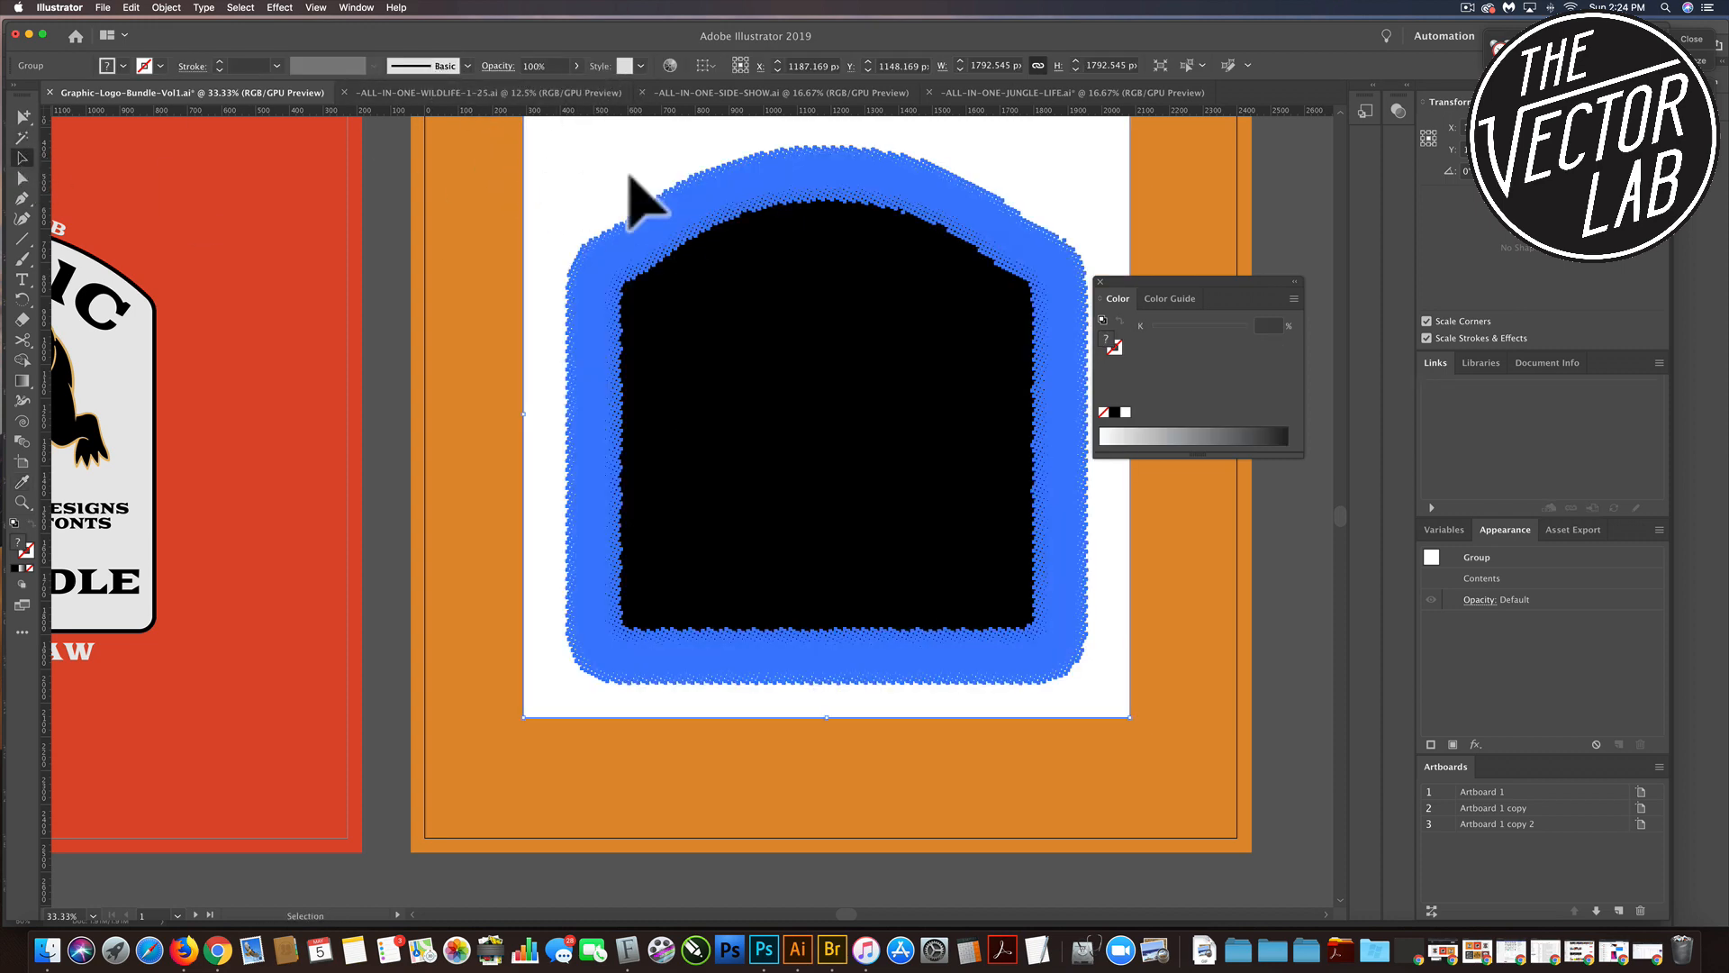
double_click(637, 193)
click(635, 180)
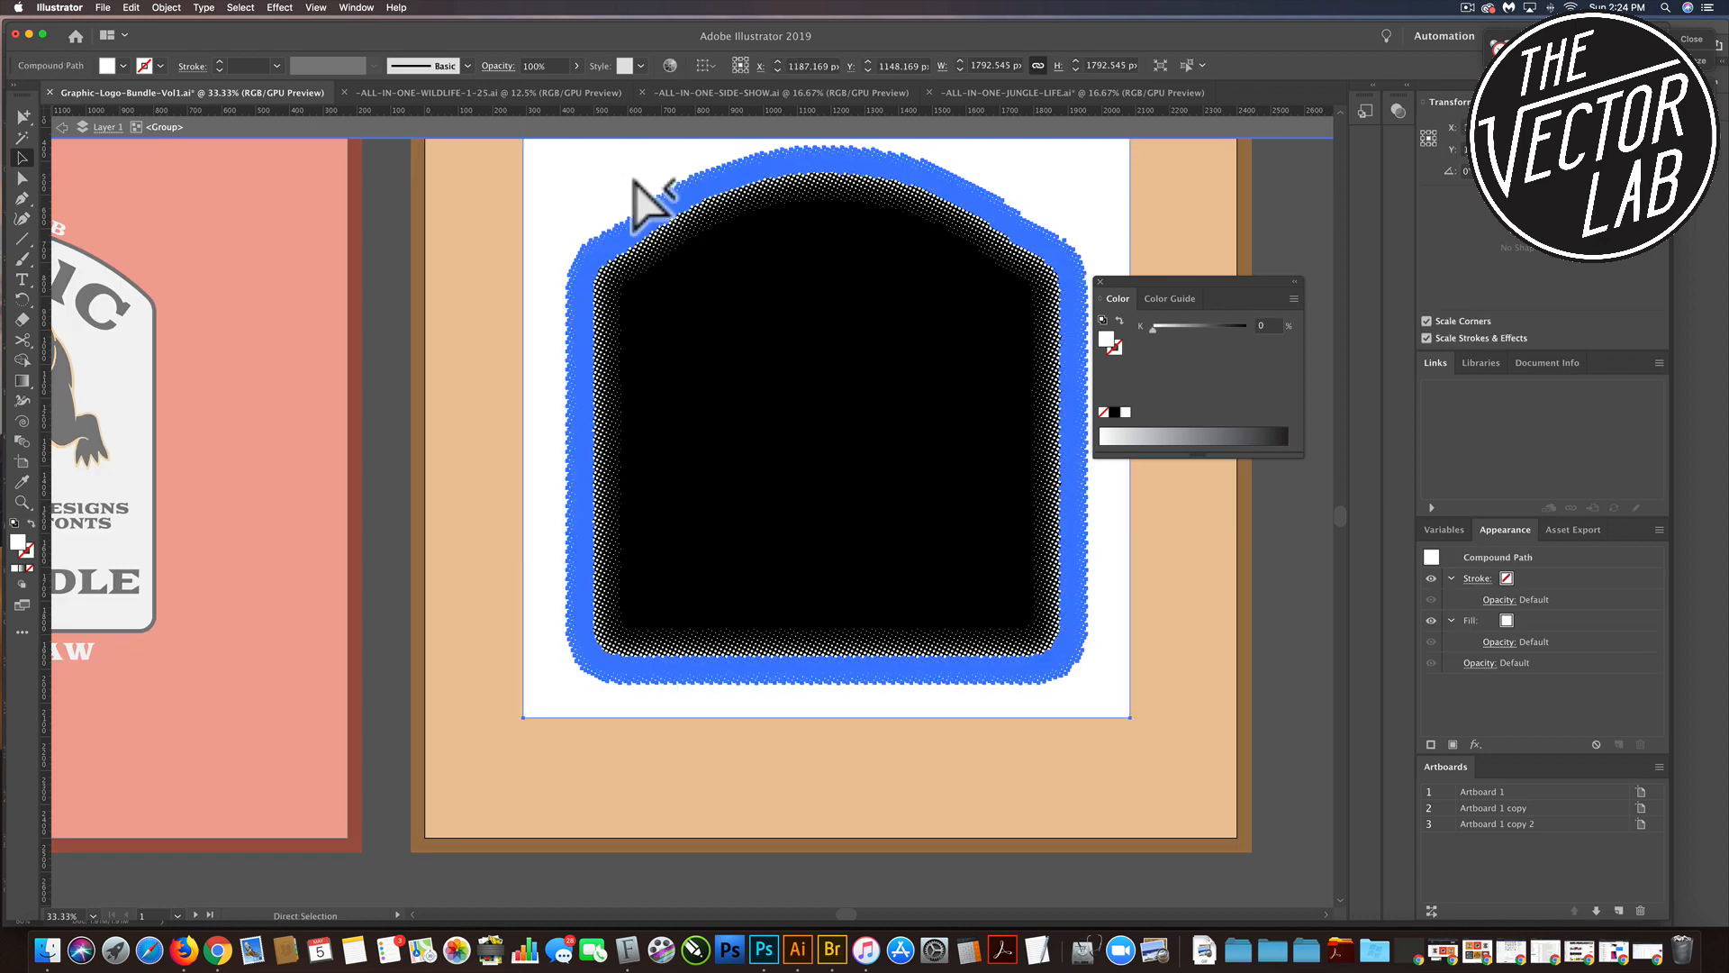
key(super+a)
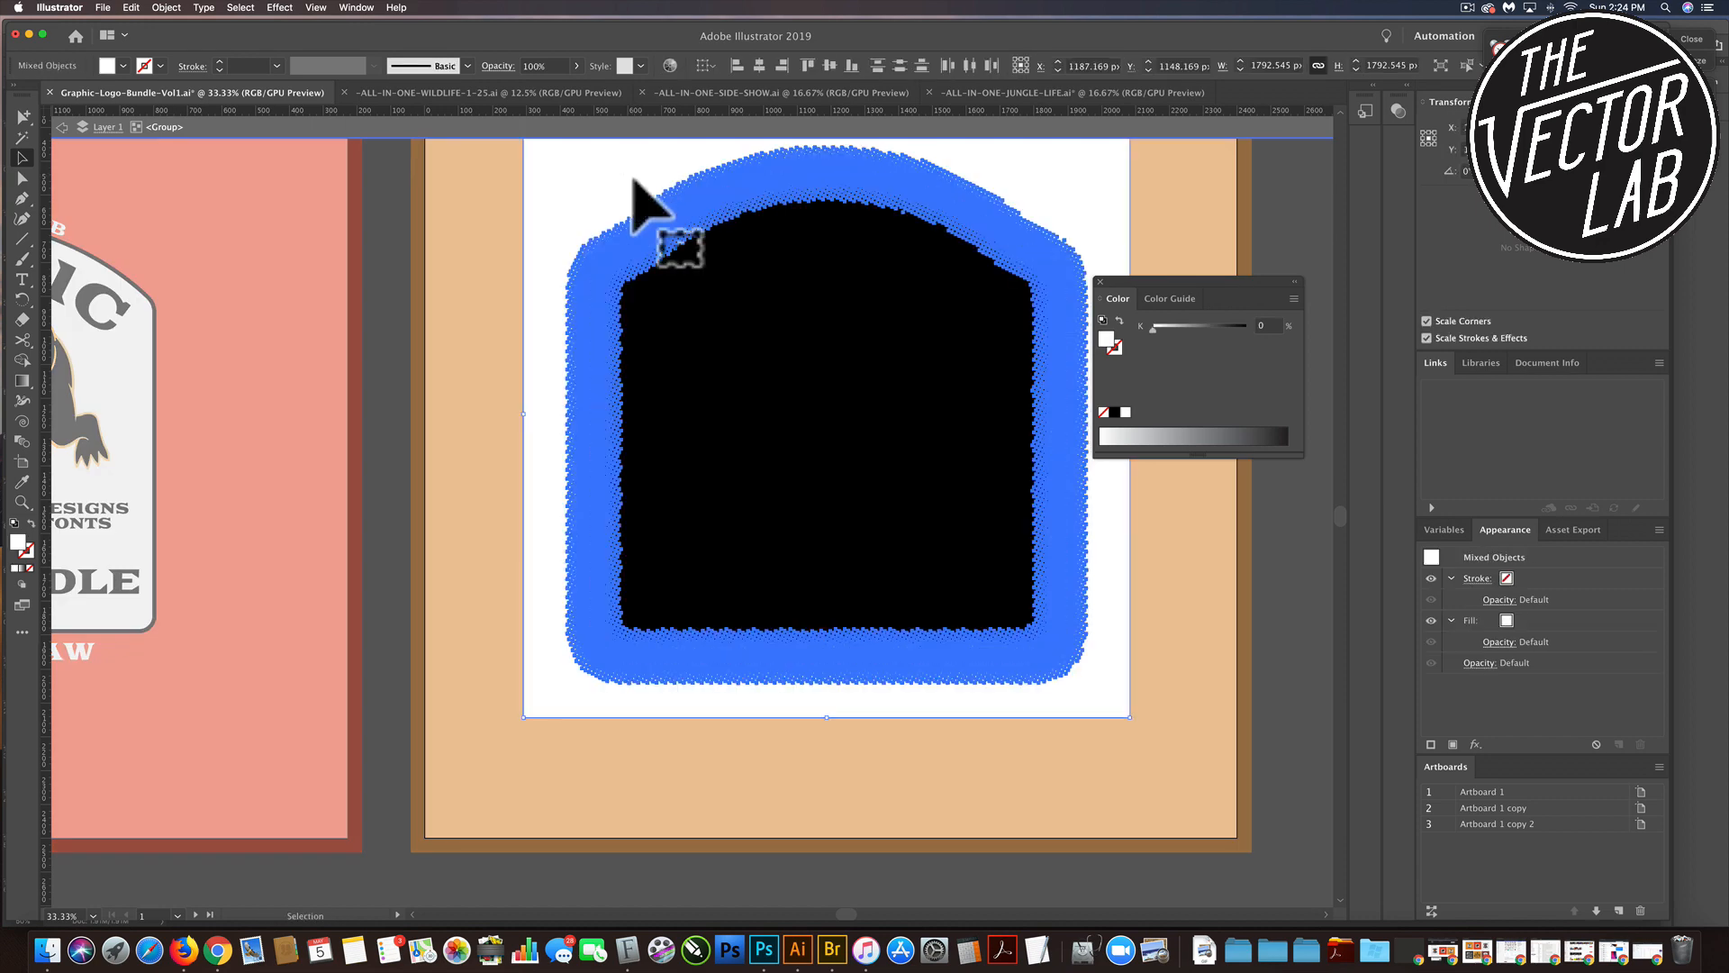
key(Delete)
click(812, 373)
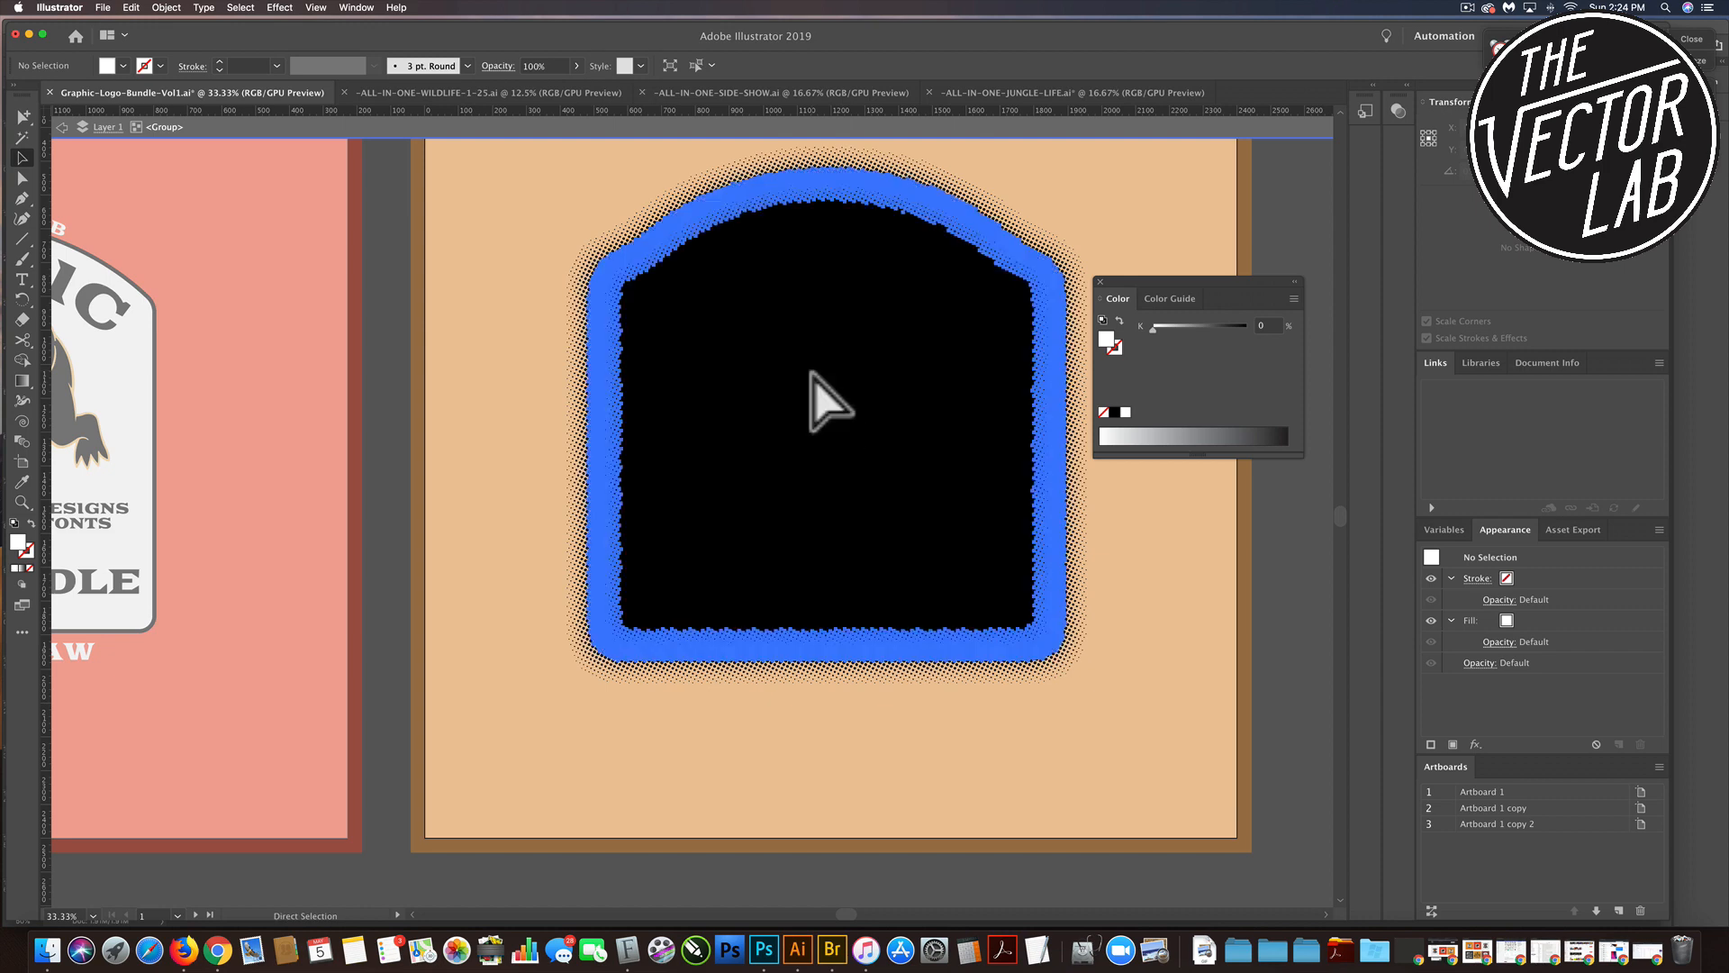
click(814, 380)
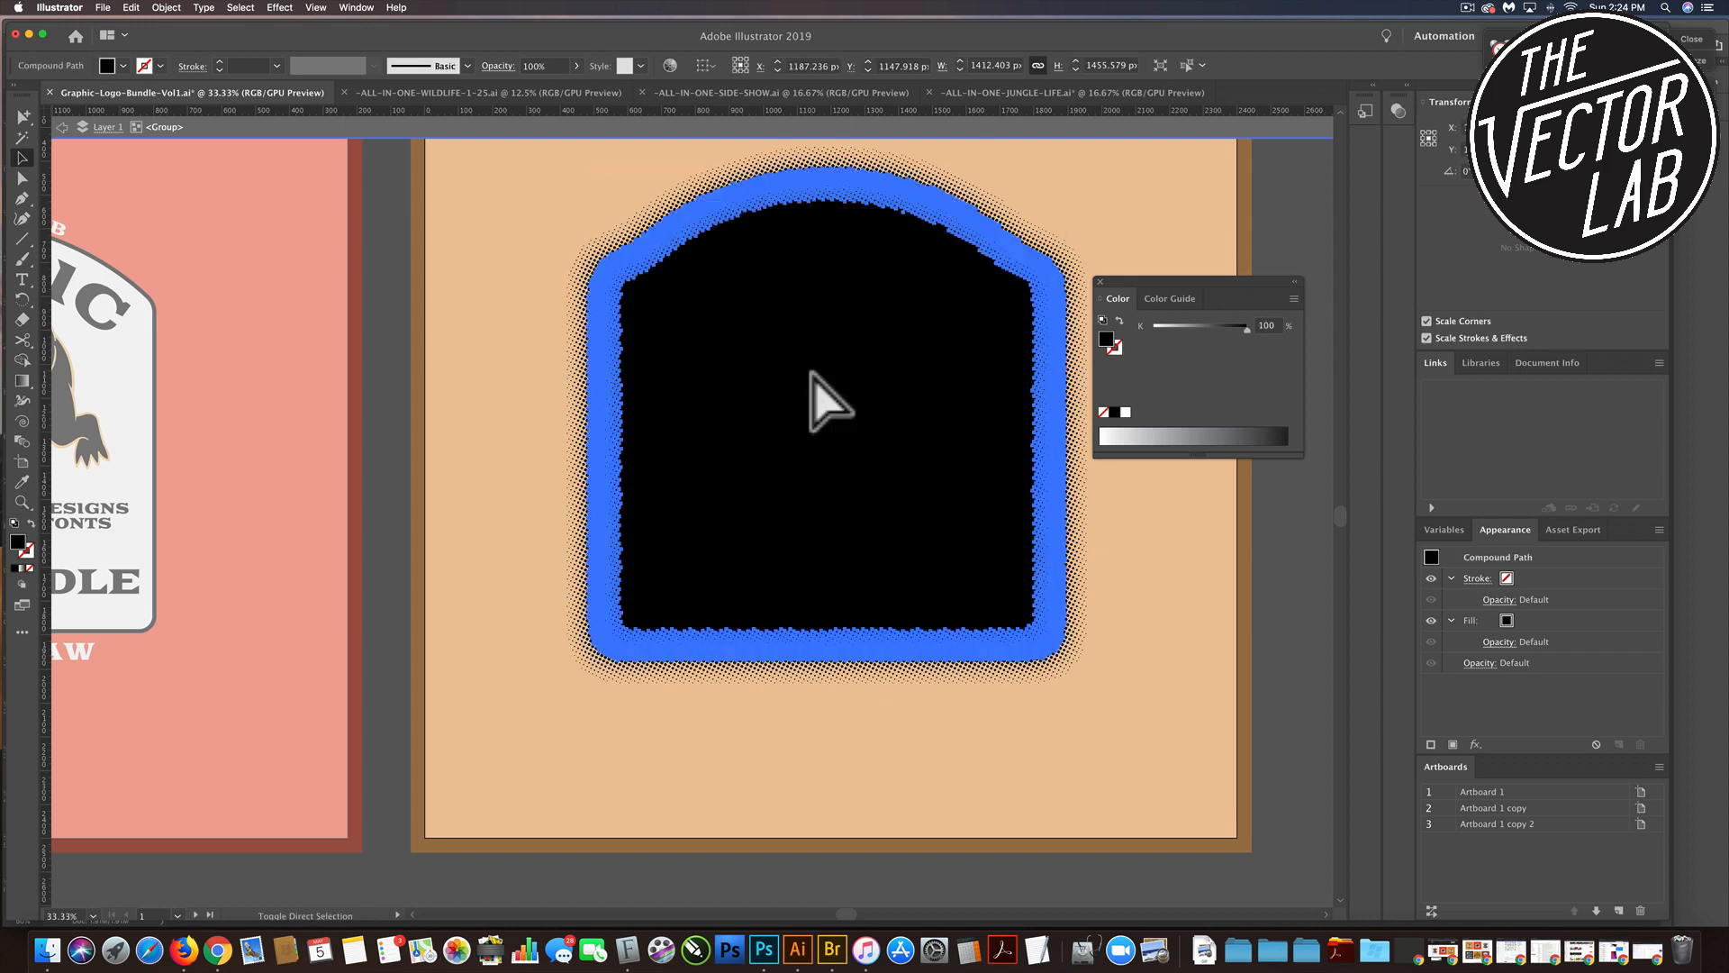
key(super+a)
key(super+shift+a)
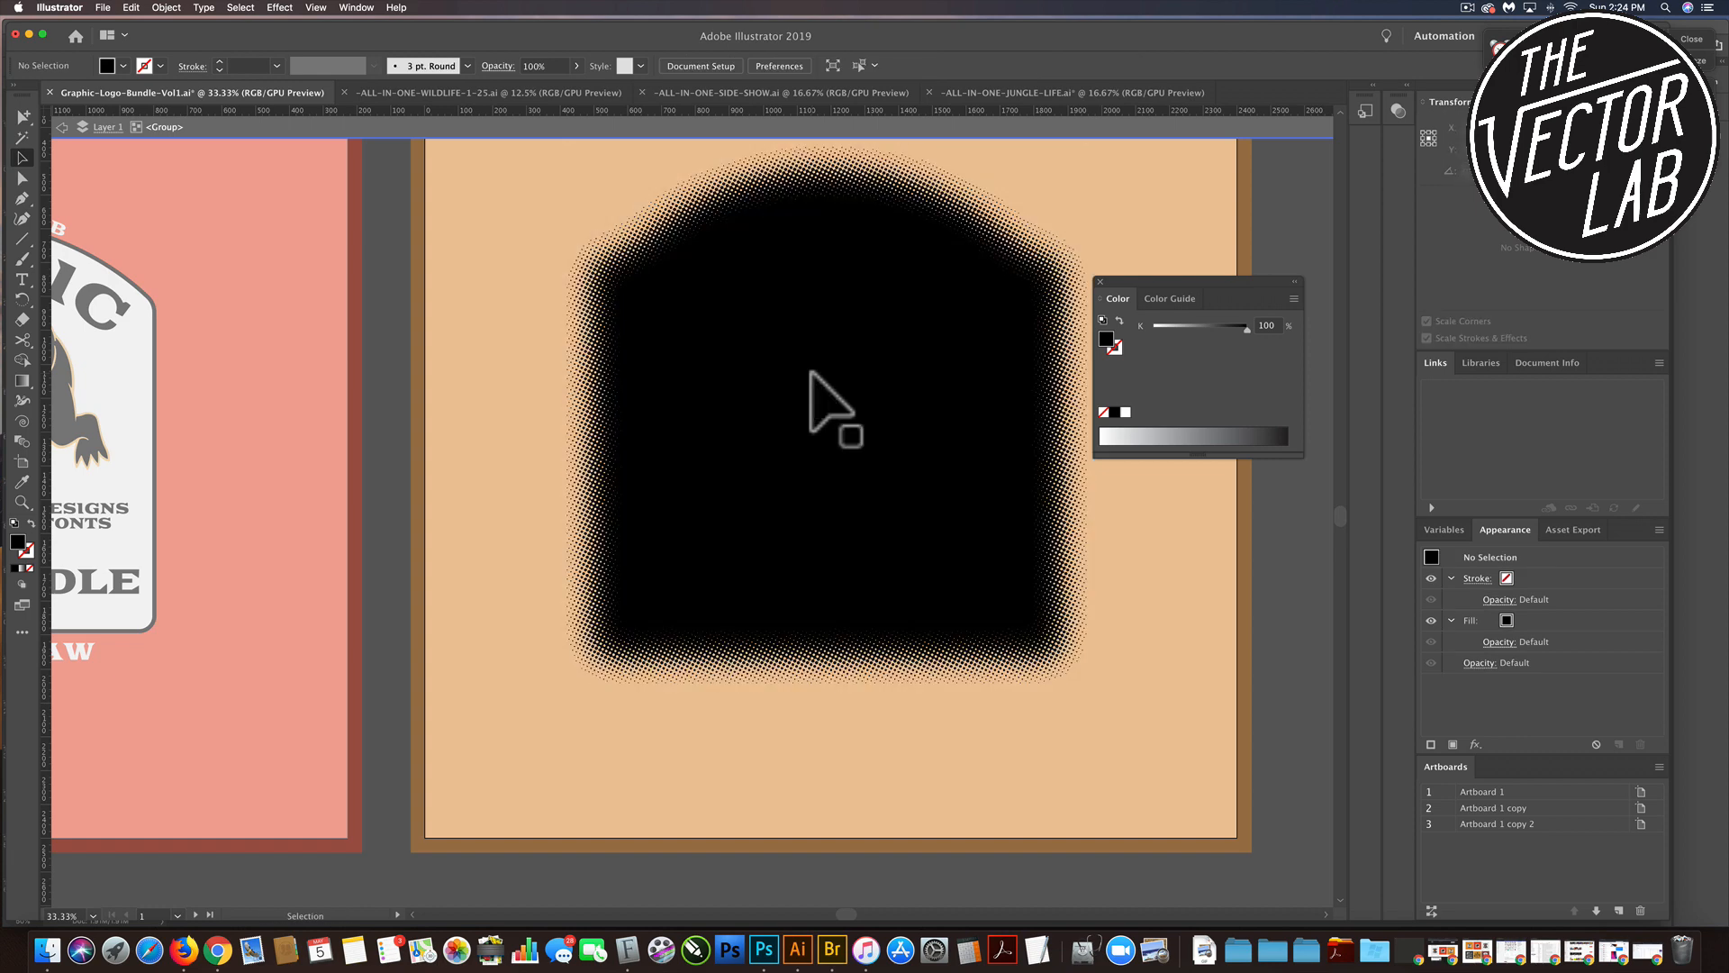
scroll(822, 405, up, 1)
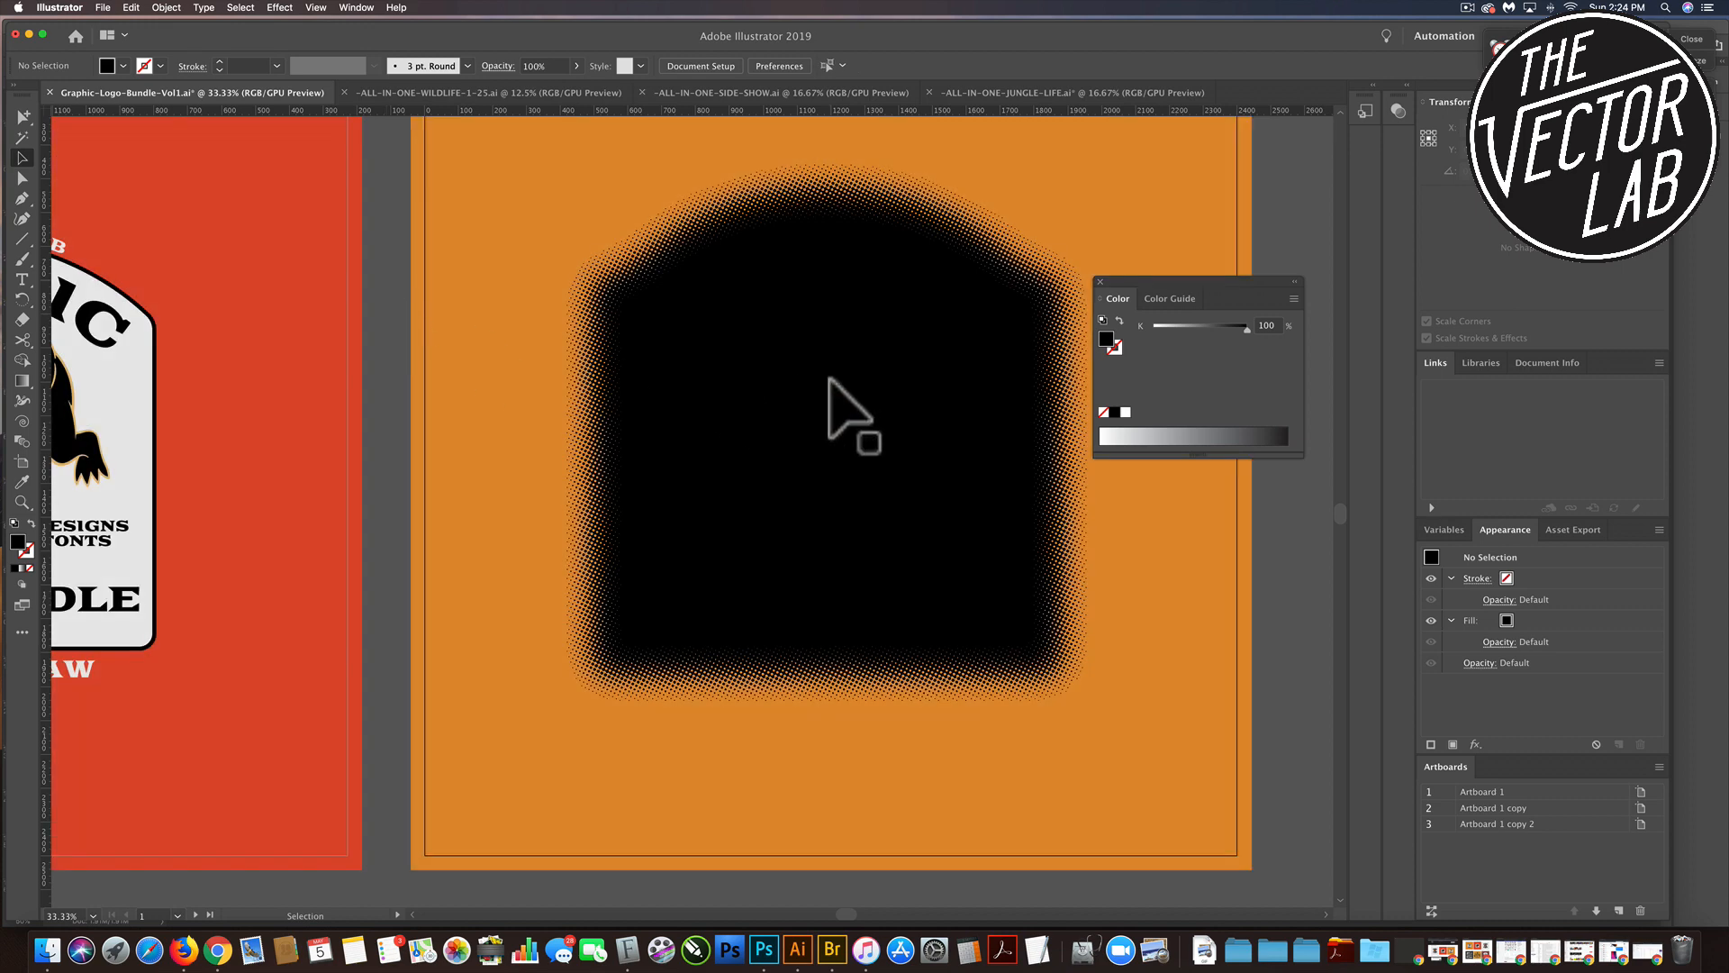
Cut the traced halftone and paste it directly in front of the orange background rectangle, behind the badge.
click(829, 378)
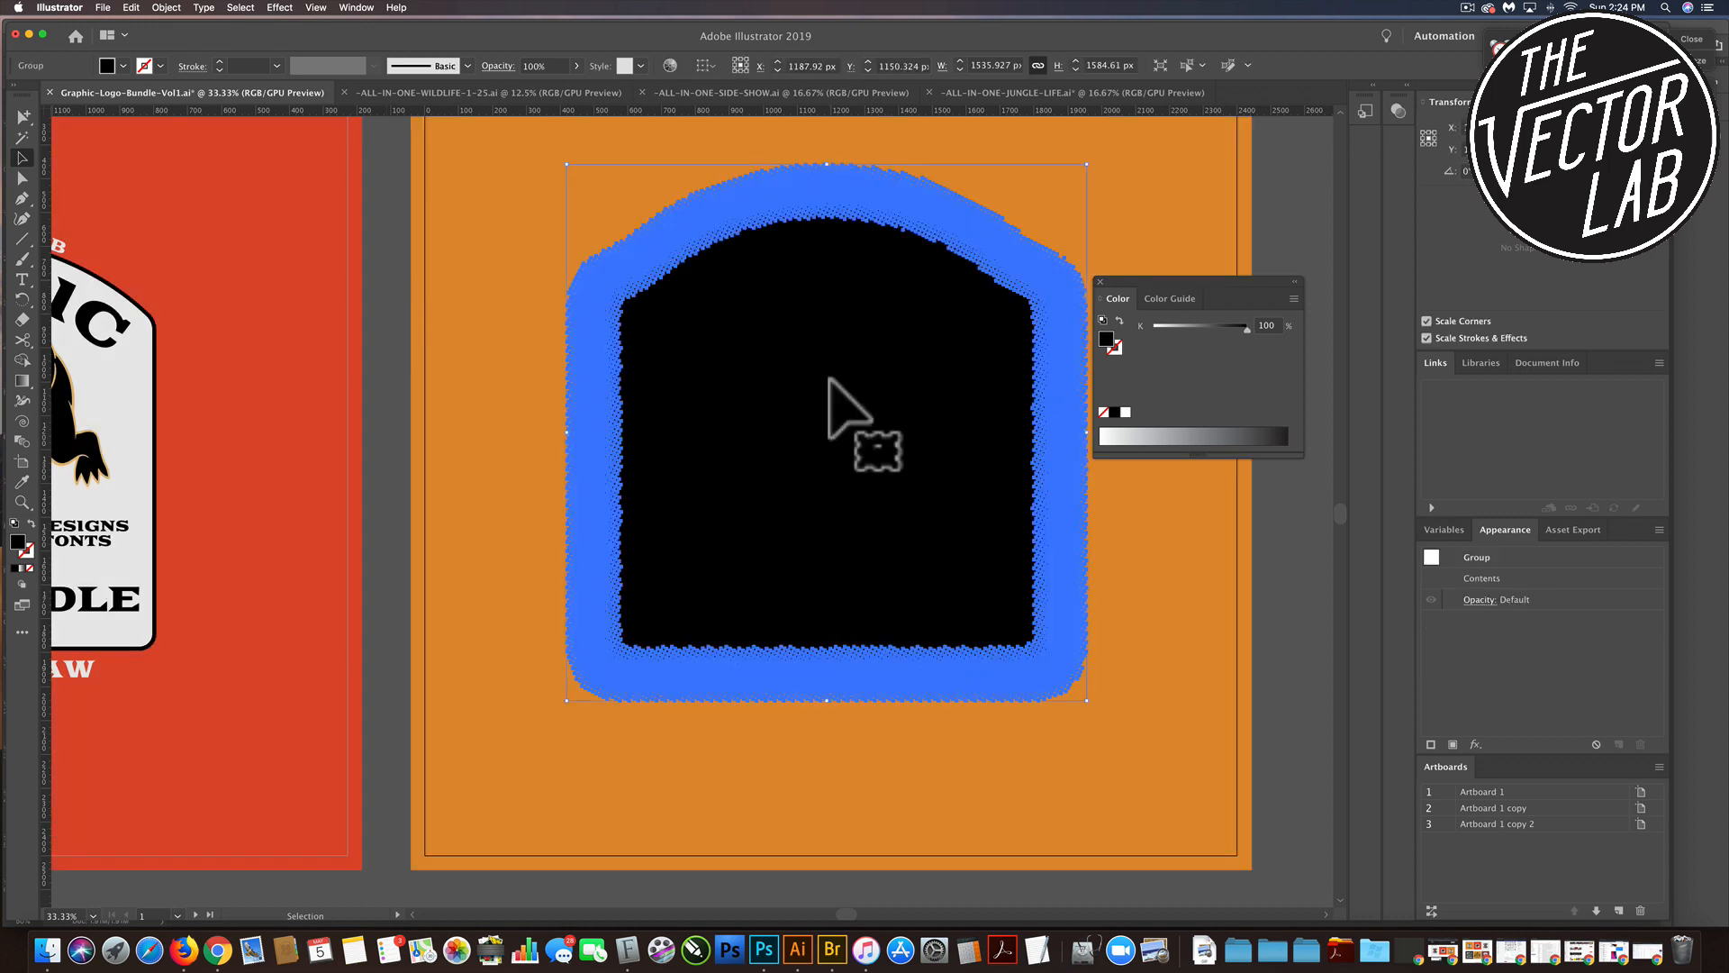
key(Delete)
click(493, 353)
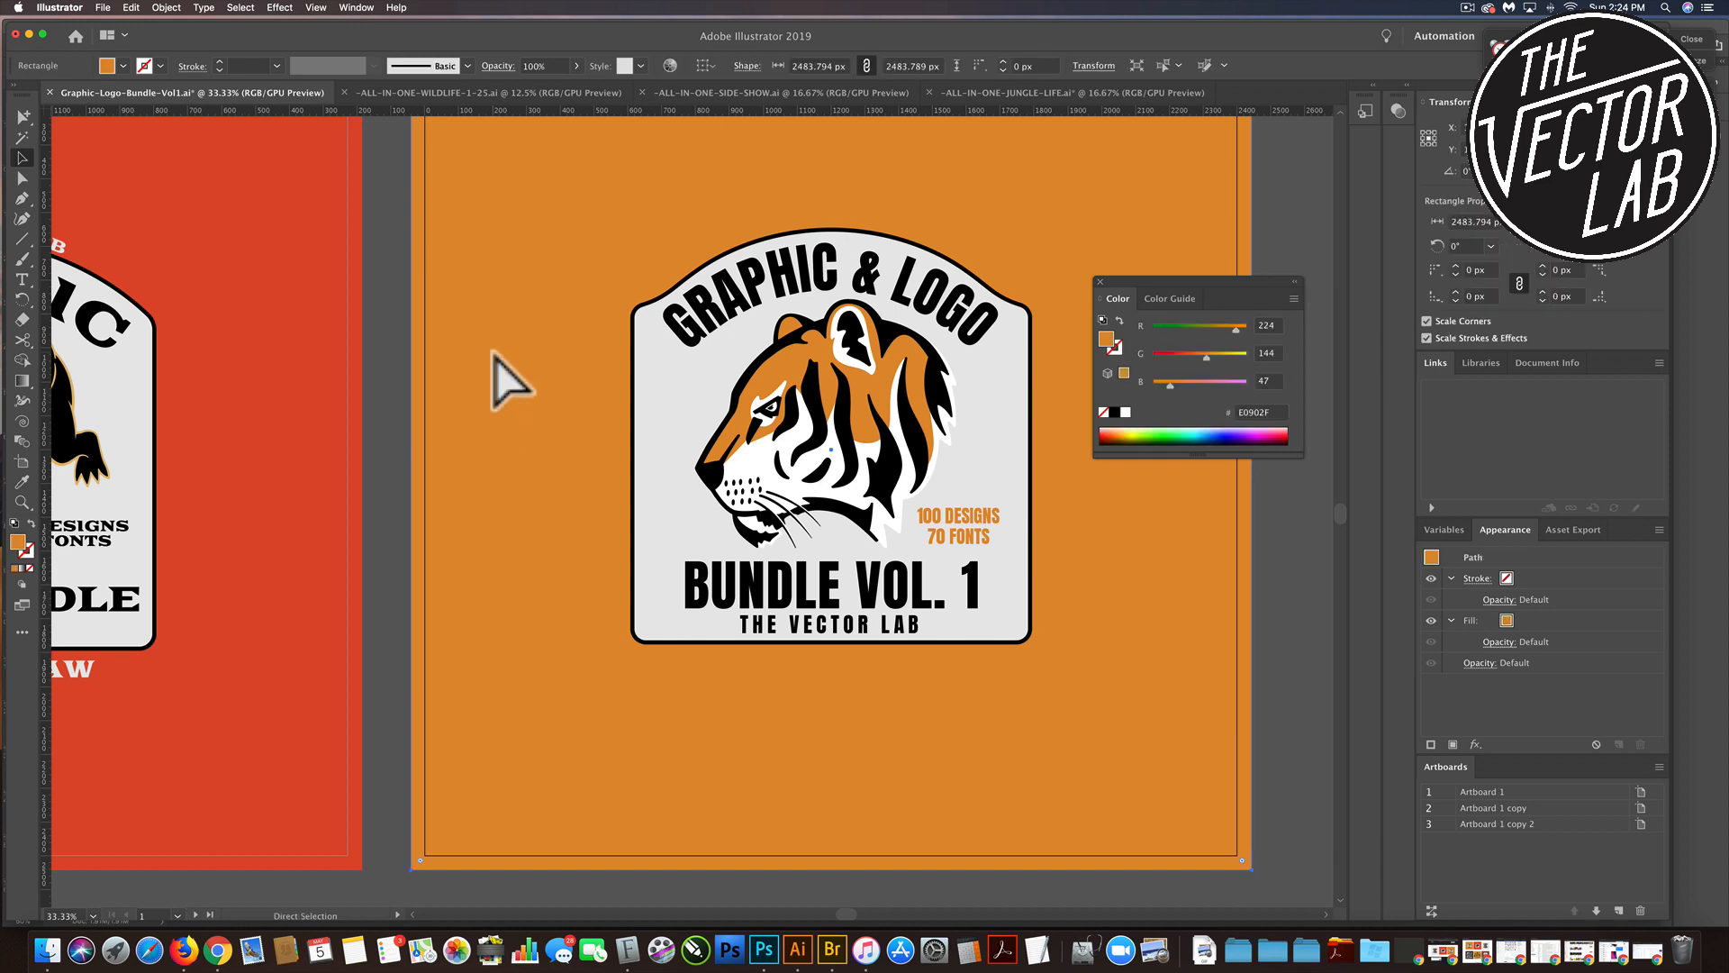
key(ctrl+z)
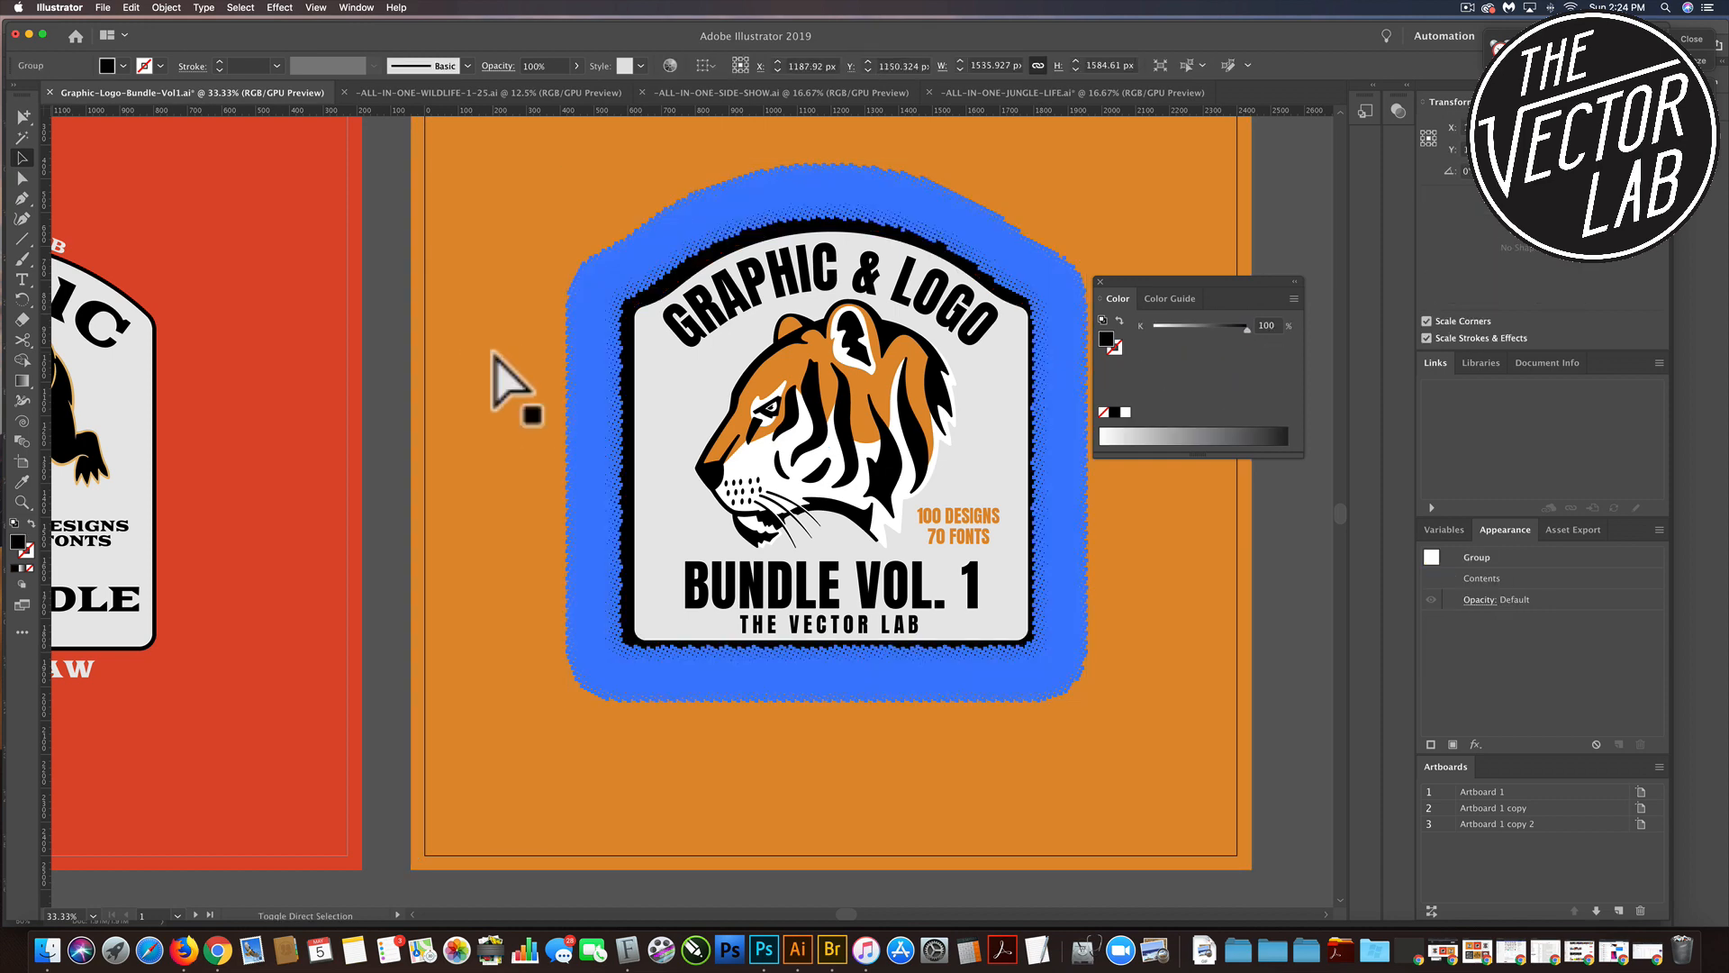
Scale the traced halftone down slightly to about 1506 by 1554 px so it sits evenly around the badge.
key(super+shift+a)
super+click(637, 276)
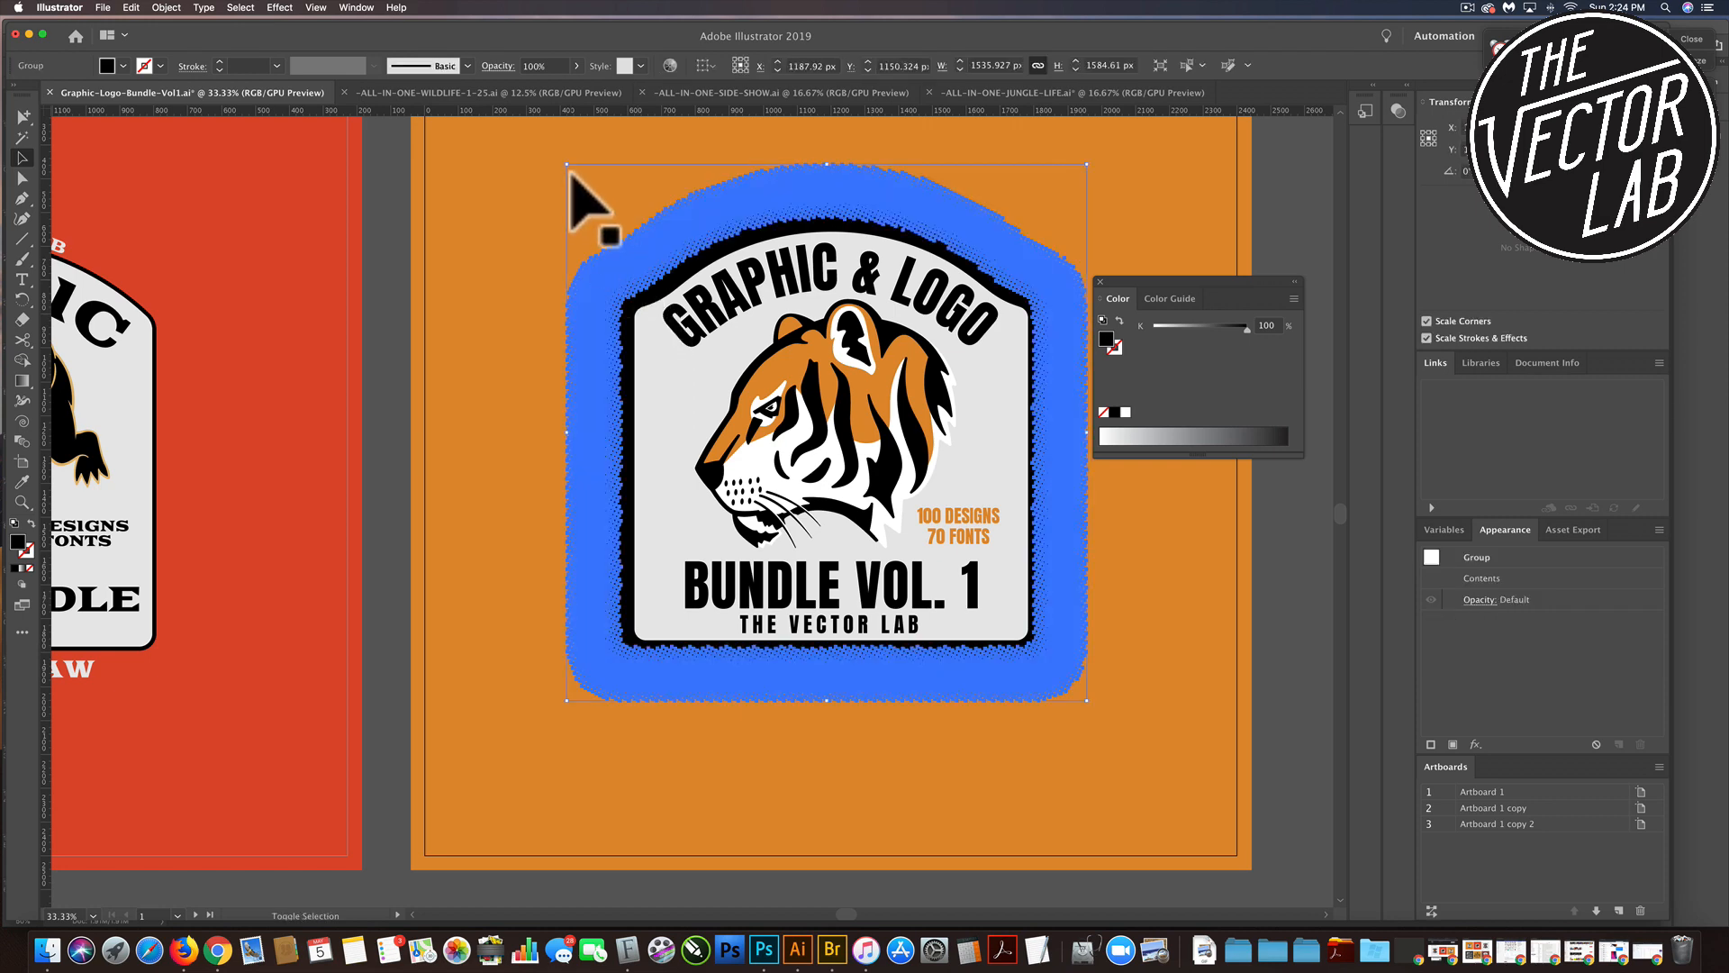
drag(570, 172, 576, 175)
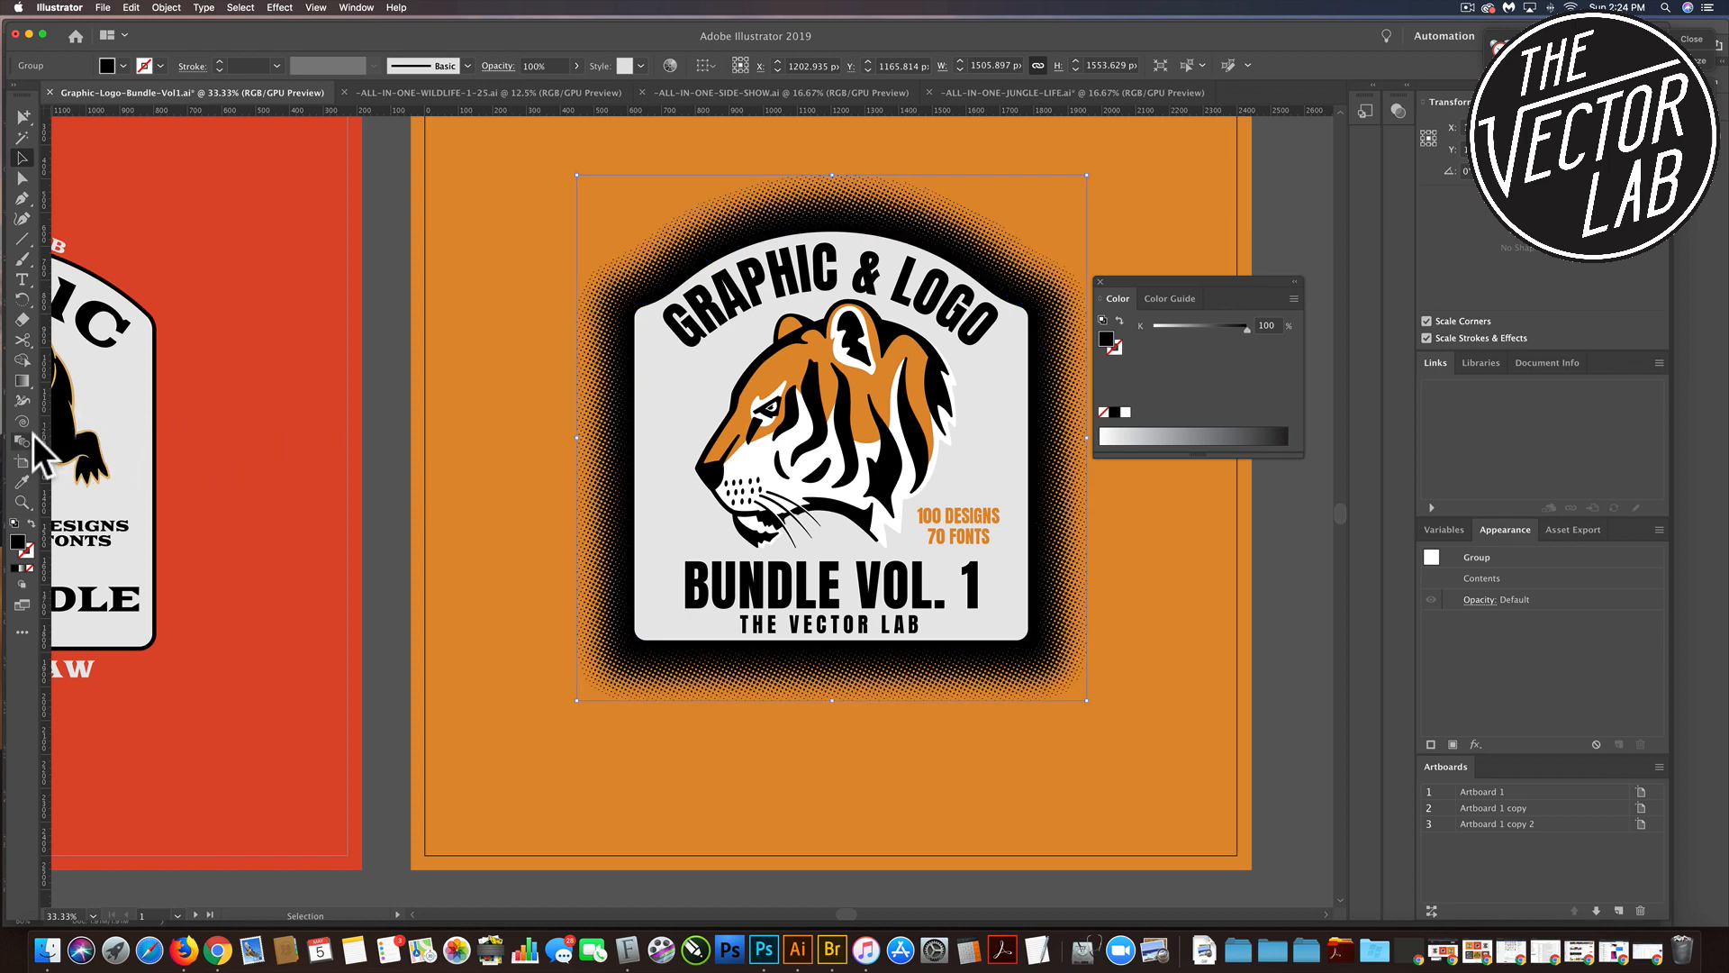
Recolor the traced halftone with the background orange, switch the colour sliders to HSB, and lower its brightness to 43.92%.
click(22, 481)
click(486, 330)
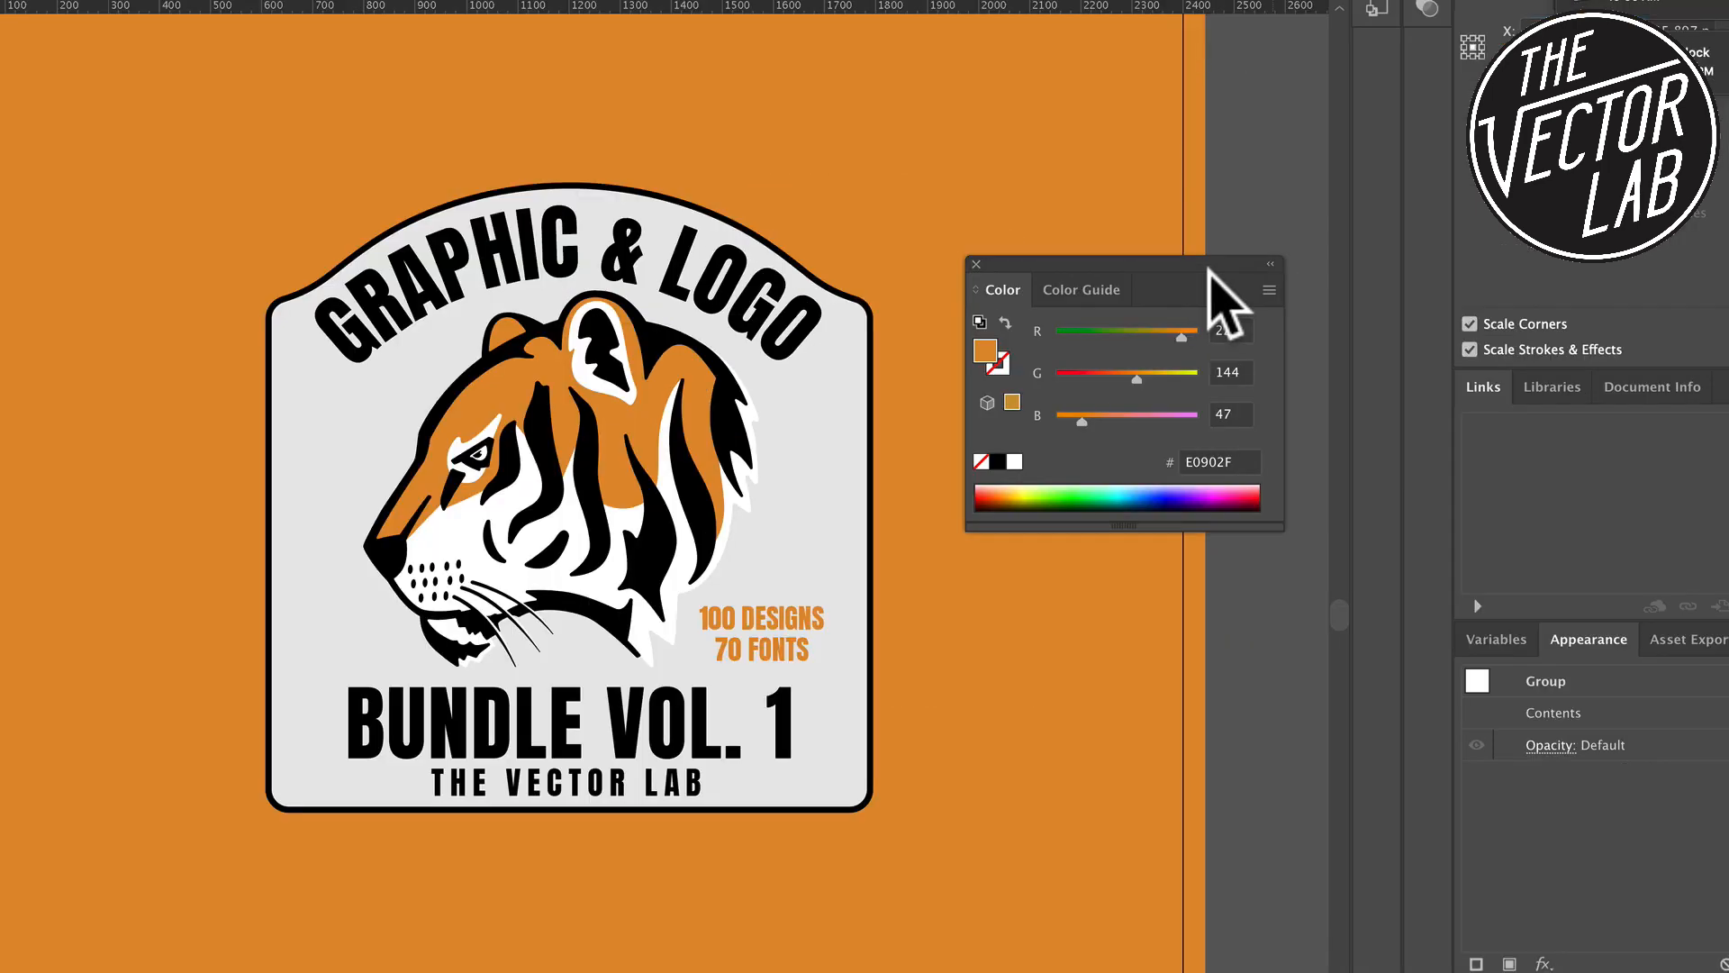
click(1267, 287)
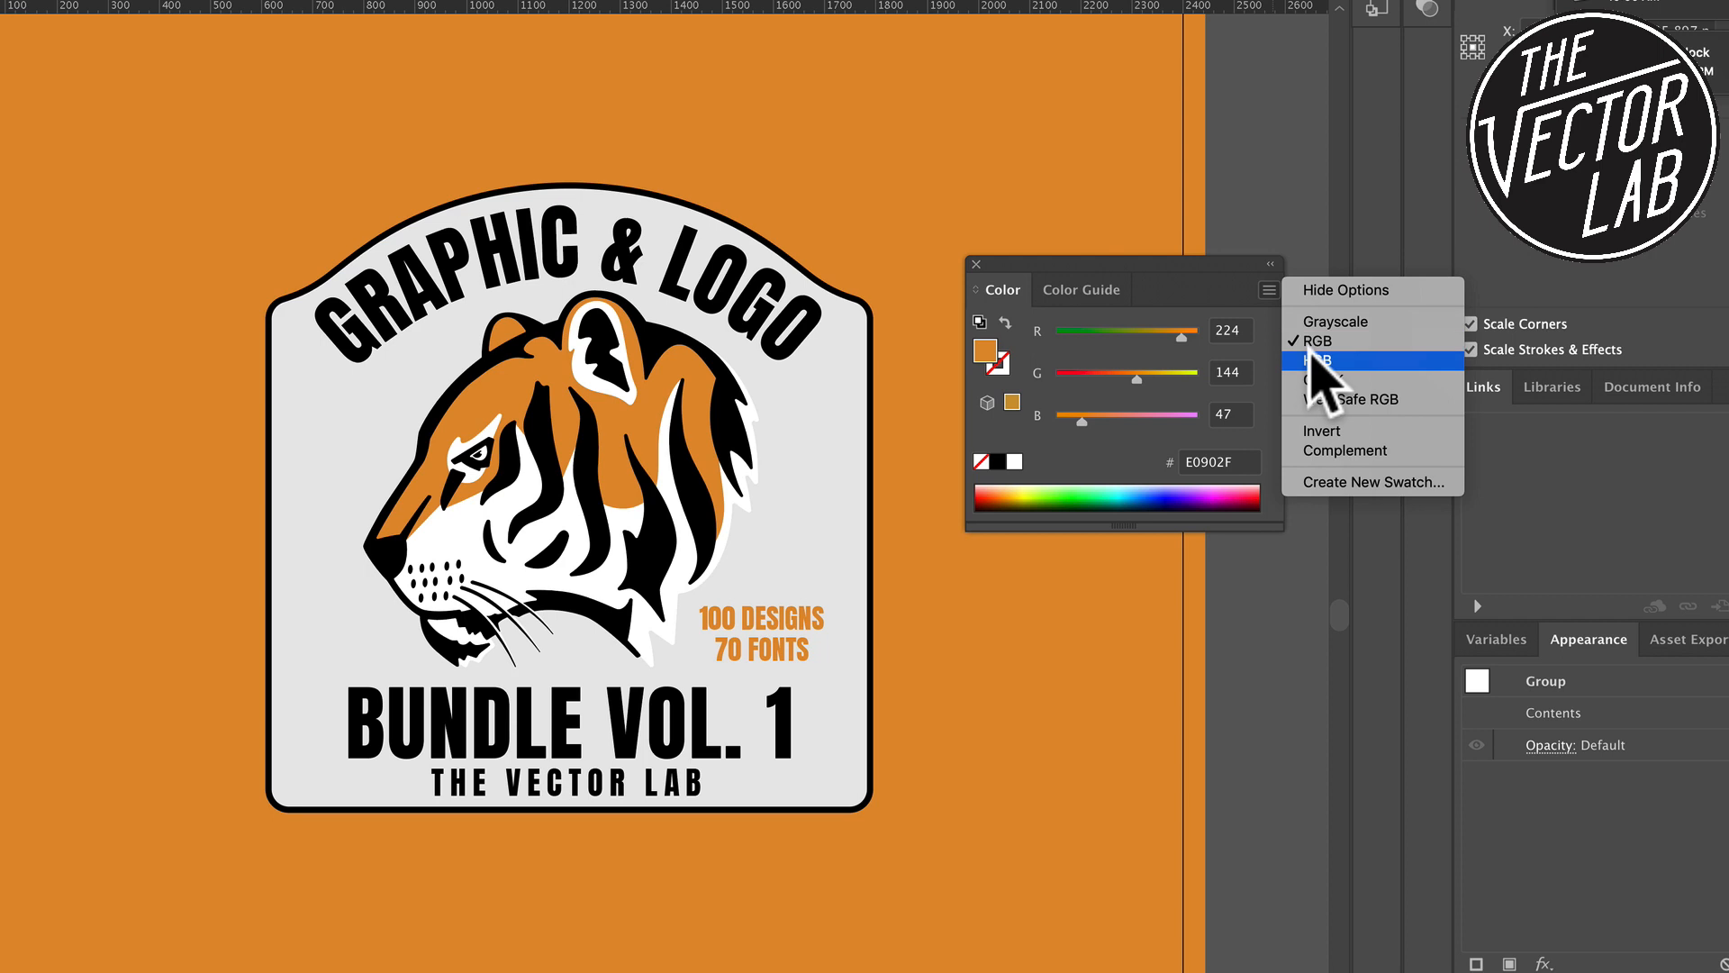
click(1315, 362)
drag(1180, 418, 1118, 416)
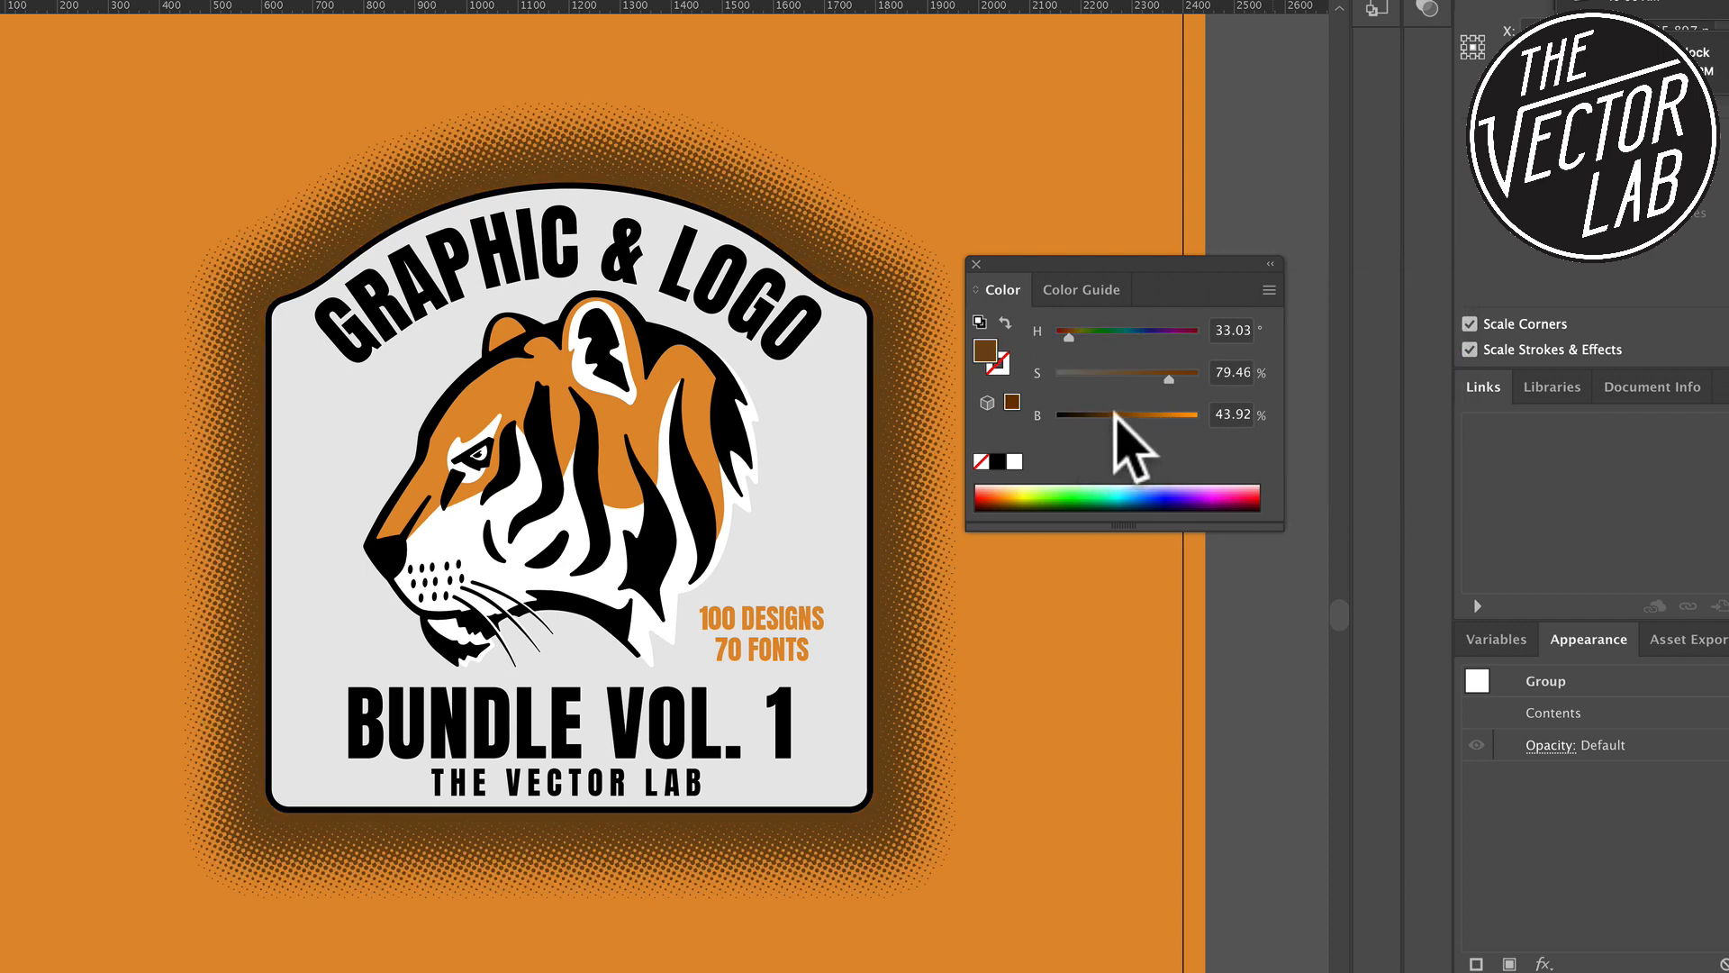